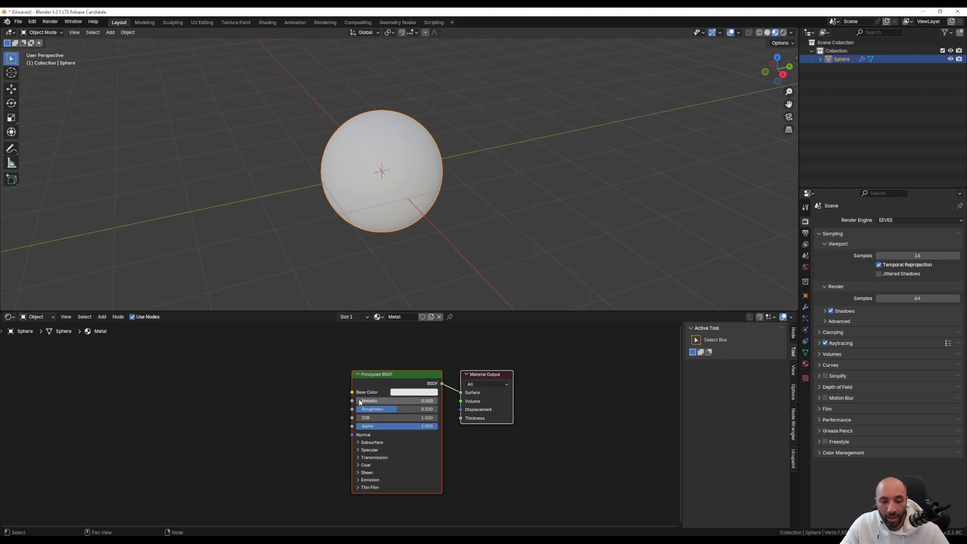
# Set the Principled BSDF's Metallic to 1.000 and try a Roughness of about 0.608 before resetting it to its default.
pyautogui.moveTo(359, 401); pyautogui.dragTo(437, 401)
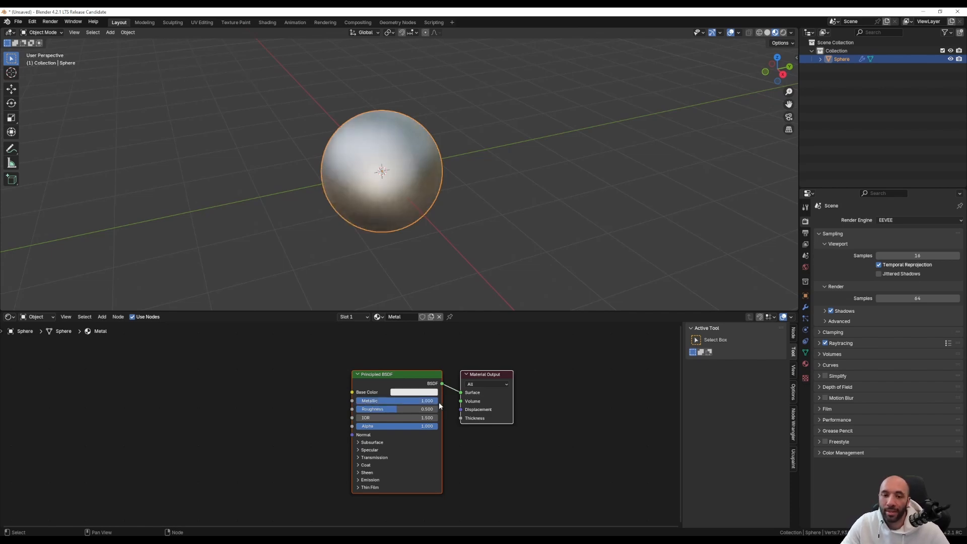
pyautogui.scroll(2, 408, 473)
pyautogui.moveTo(391, 379)
pyautogui.mouseDown()
pyautogui.moveTo(426, 378)
pyautogui.moveTo(368, 378)
pyautogui.moveTo(416, 379)
pyautogui.moveTo(404, 379)
pyautogui.mouseUp()
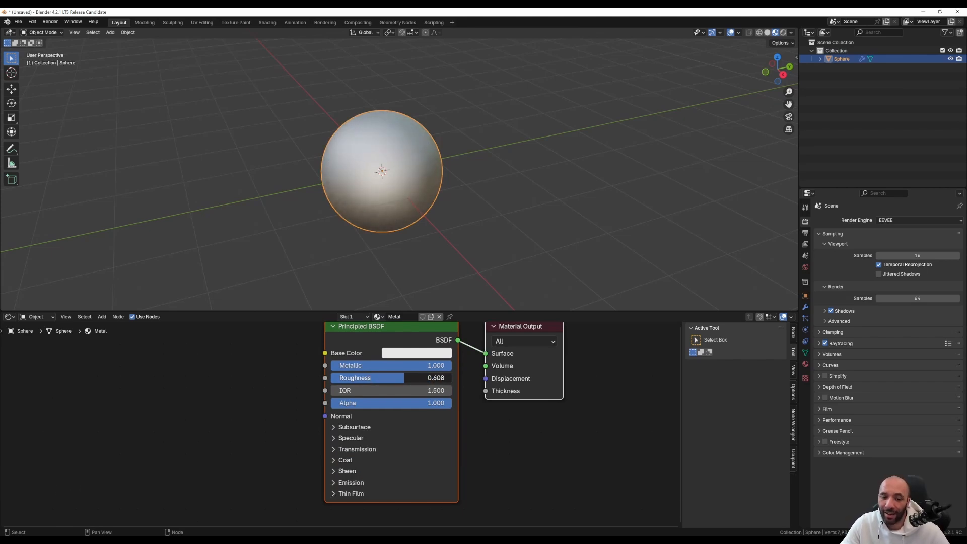
pyautogui.press('BackSpace')
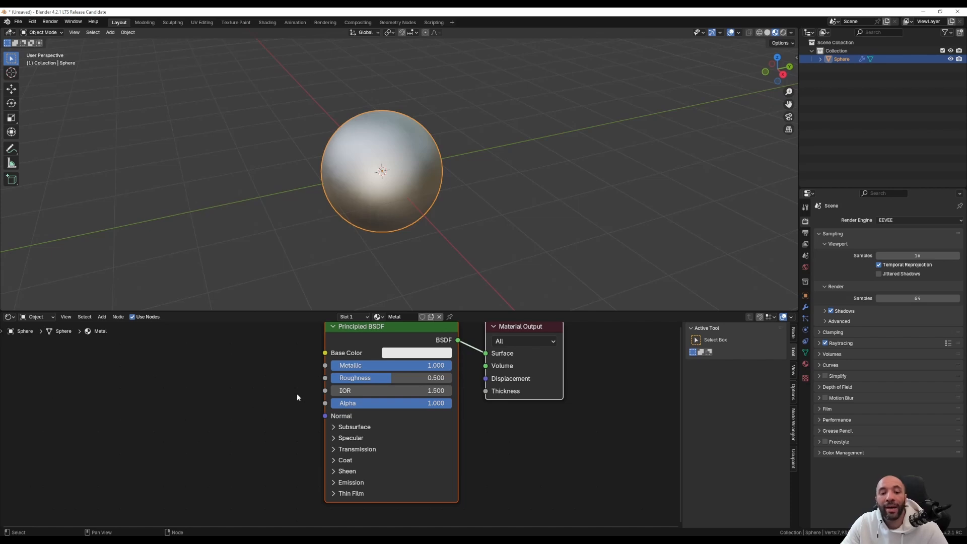
# Add a Noise Texture node in the empty space before the Principled BSDF.
pyautogui.scroll(-1, 311, 393)
pyautogui.moveTo(290, 388); pyautogui.dragTo(399, 404, button='middle')
pyautogui.scroll(3, 375, 227)
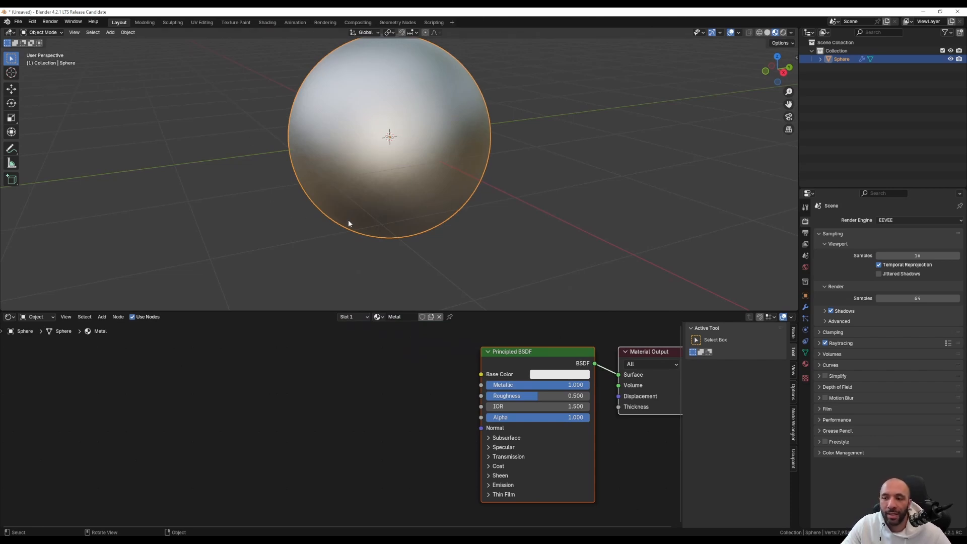
pyautogui.moveTo(265, 463); pyautogui.dragTo(294, 461, button='middle')
pyautogui.click(294, 460)
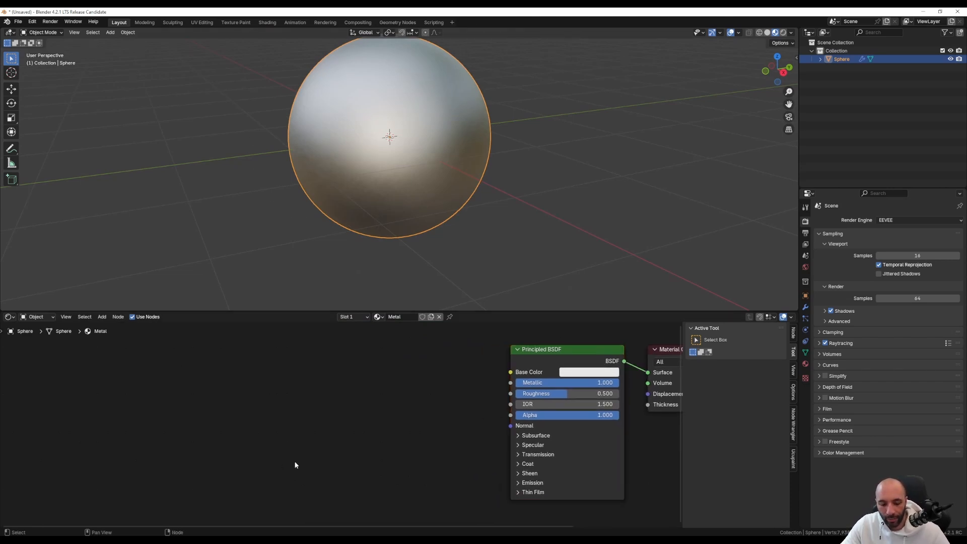
pyautogui.hotkey('shift', 'a')
pyautogui.write('noise')
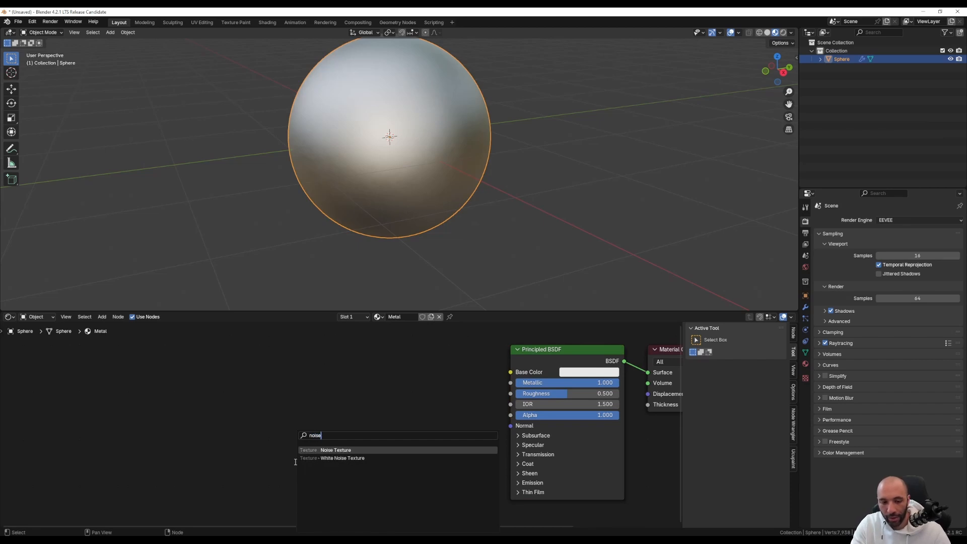
pyautogui.press('Return')
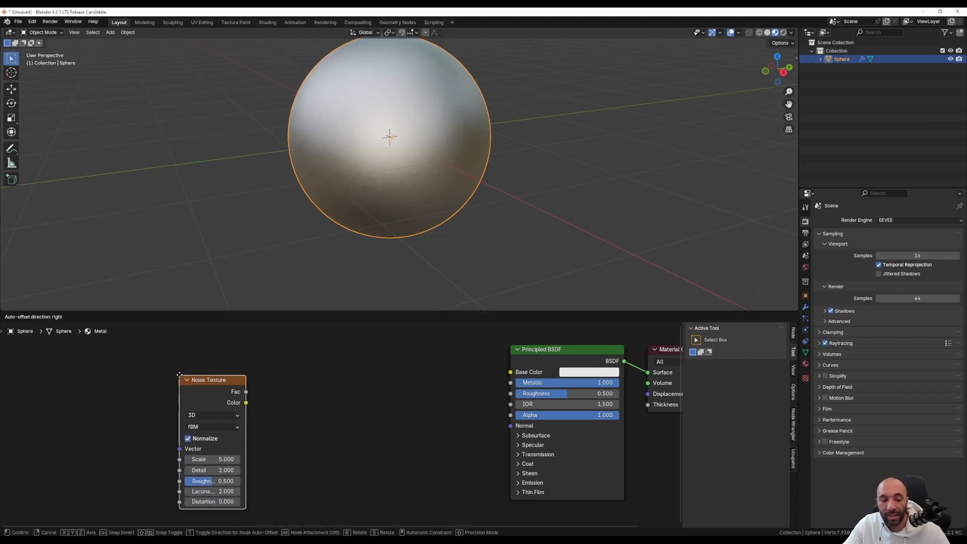
pyautogui.click(187, 413)
pyautogui.moveTo(333, 452); pyautogui.dragTo(362, 440, button='middle')
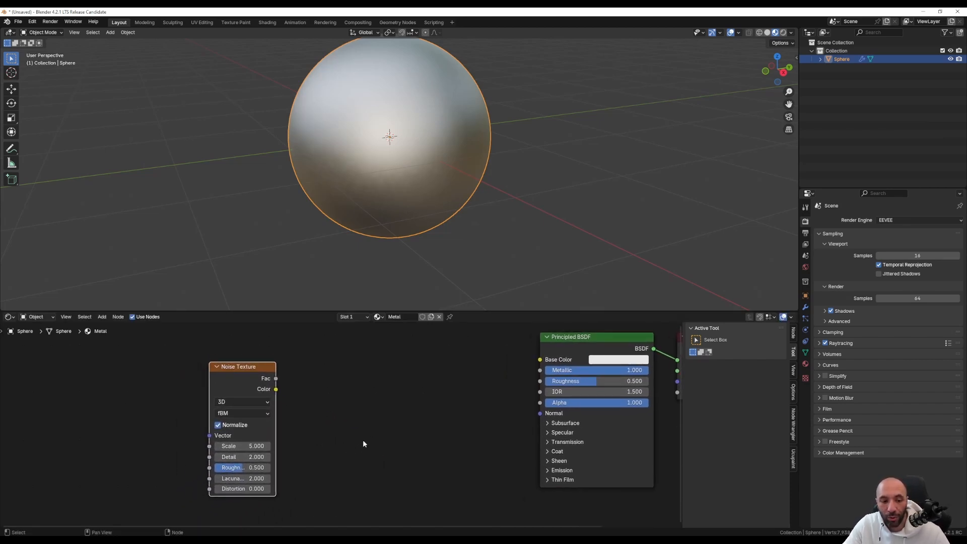
# Preview the Noise Texture's Fac output directly on the sphere and examine the pattern.
pyautogui.keyDown('ctrl'); pyautogui.keyDown('shift'); pyautogui.click(245, 381); pyautogui.keyUp('shift'); pyautogui.keyUp('ctrl')
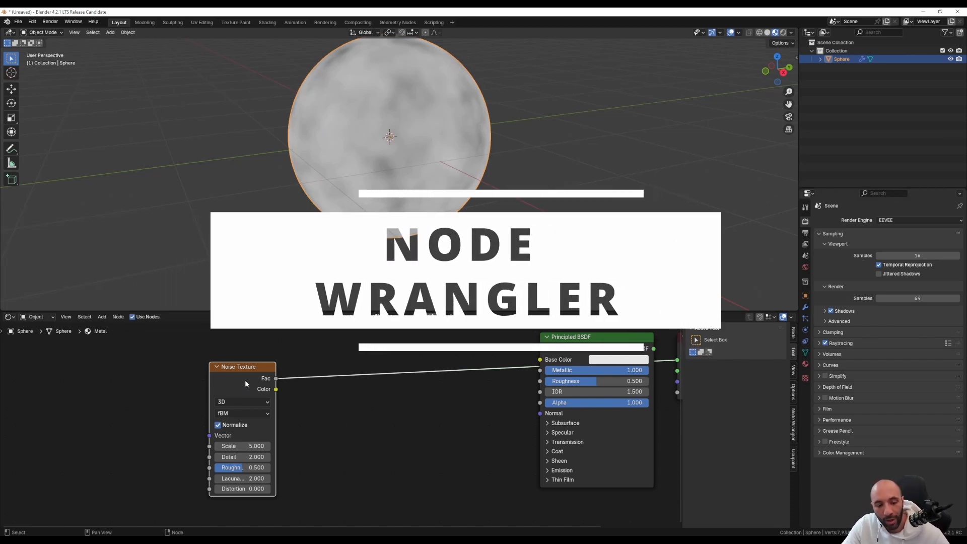
pyautogui.moveTo(403, 464); pyautogui.dragTo(401, 461, button='middle')
pyautogui.keyDown('shift'); pyautogui.moveTo(389, 115); pyautogui.dragTo(378, 141, button='middle'); pyautogui.keyUp('shift')
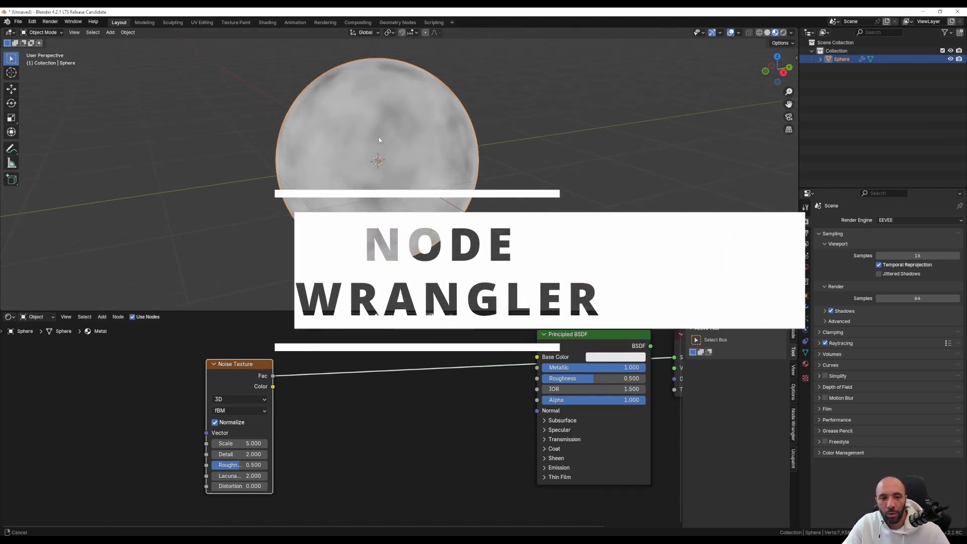
pyautogui.scroll(1, 379, 141)
pyautogui.scroll(2, 222, 455)
pyautogui.scroll(1, 220, 454)
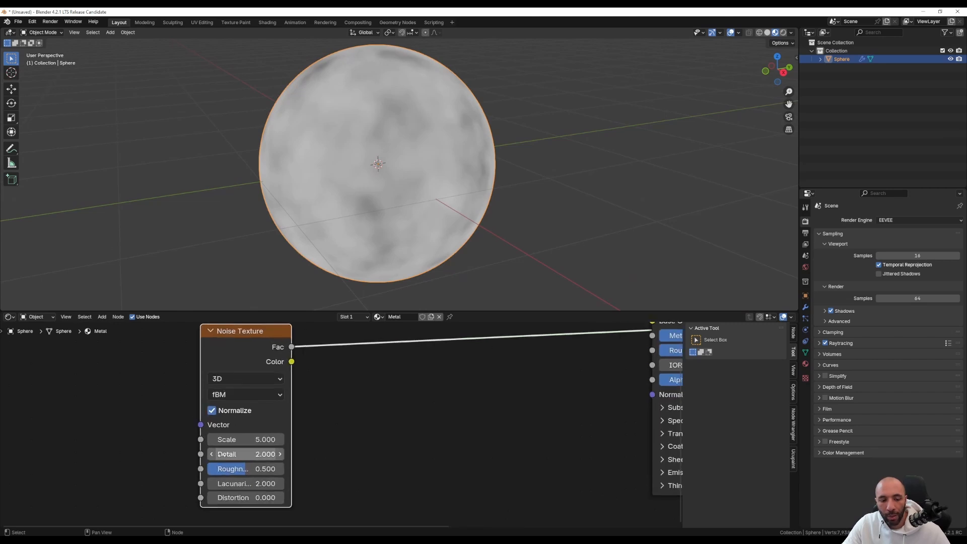
pyautogui.moveTo(397, 171)
pyautogui.mouseDown(button='middle')
pyautogui.moveTo(371, 162)
pyautogui.moveTo(400, 165)
pyautogui.mouseUp(button='middle')
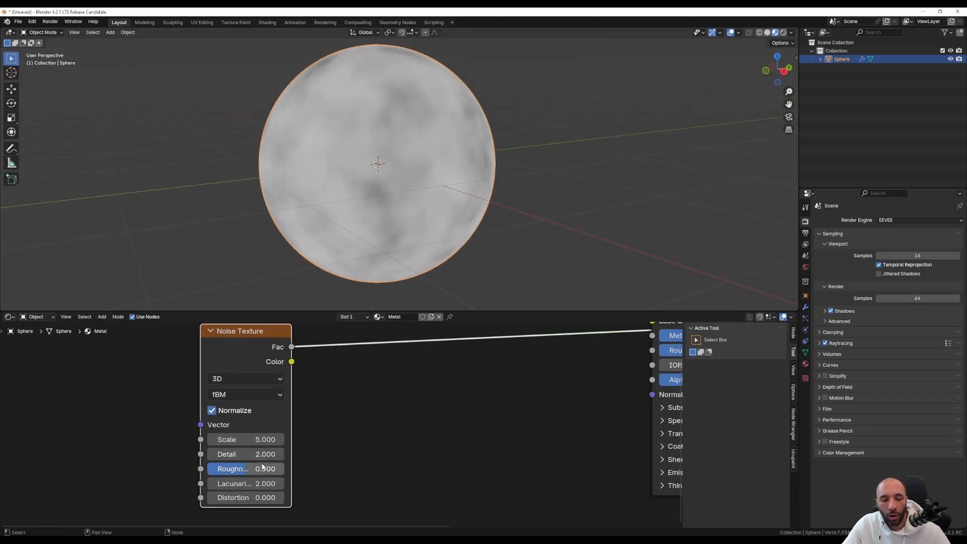
# Set the Noise Texture's Detail to 15 and its Roughness to about 0.752.
pyautogui.moveTo(225, 454); pyautogui.dragTo(282, 455)
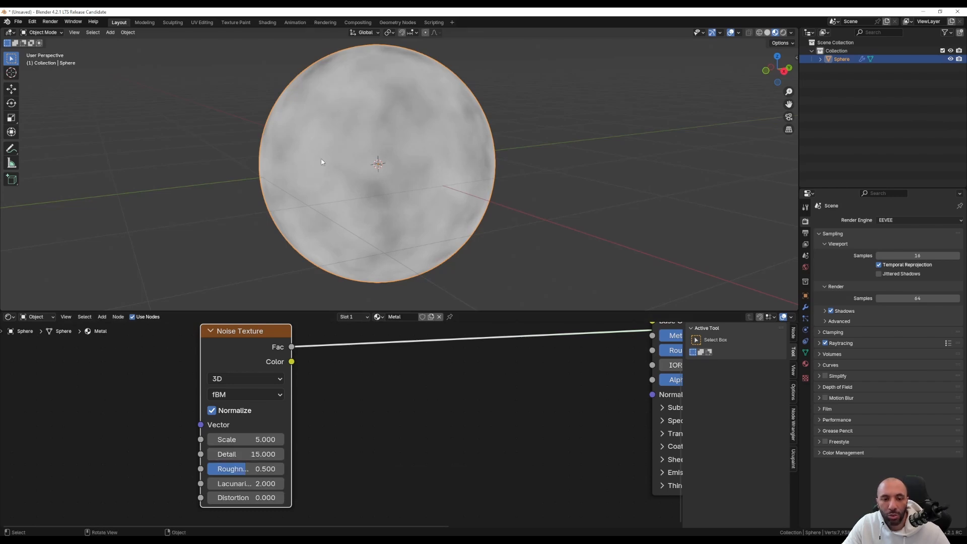
pyautogui.scroll(5, 390, 192)
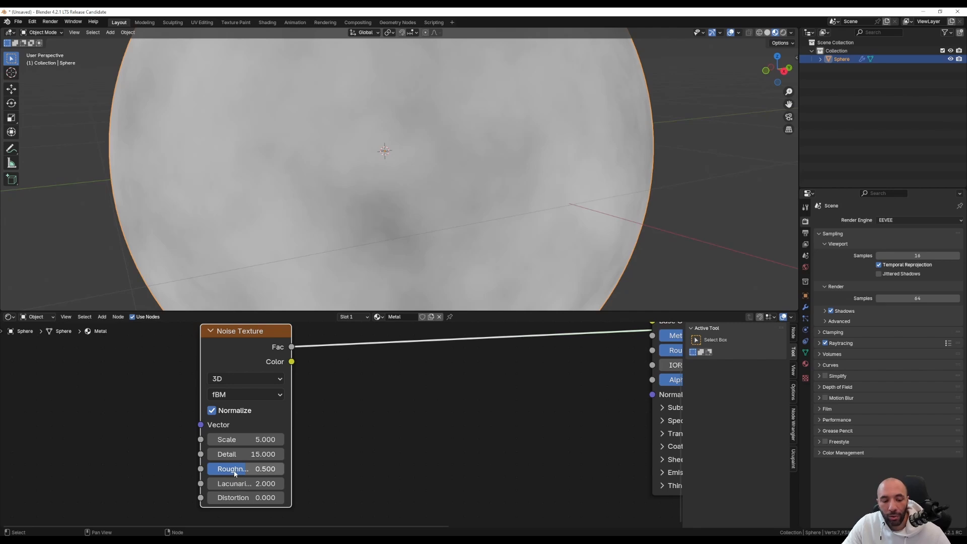
pyautogui.moveTo(235, 473); pyautogui.dragTo(255, 474)
pyautogui.scroll(-3, 411, 164)
pyautogui.moveTo(410, 164); pyautogui.dragTo(390, 192, button='middle')
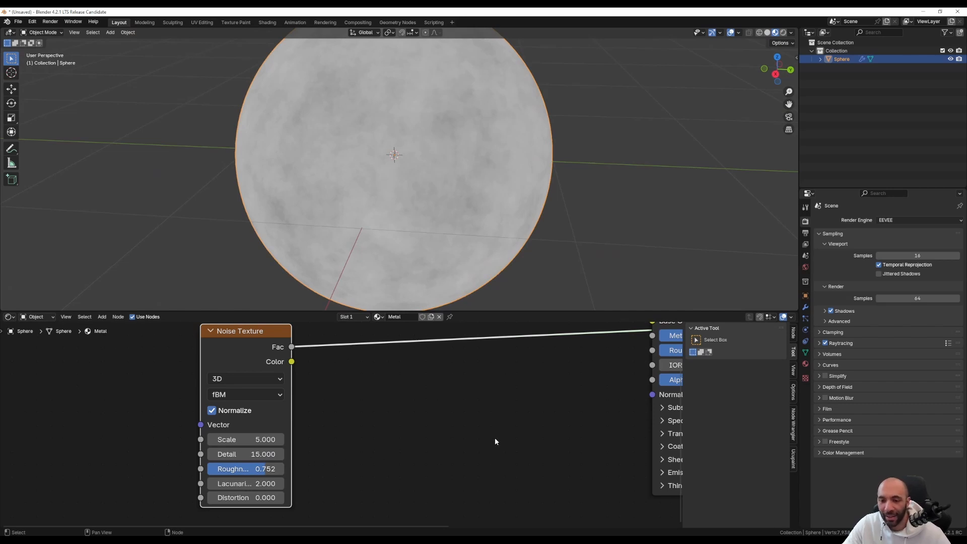
# Connect the Noise Texture's Fac to the Principled BSDF's Roughness and link the BSDF output back to the Material Output's Surface.
pyautogui.scroll(-1, 494, 437)
pyautogui.moveTo(507, 431); pyautogui.dragTo(299, 450, button='middle')
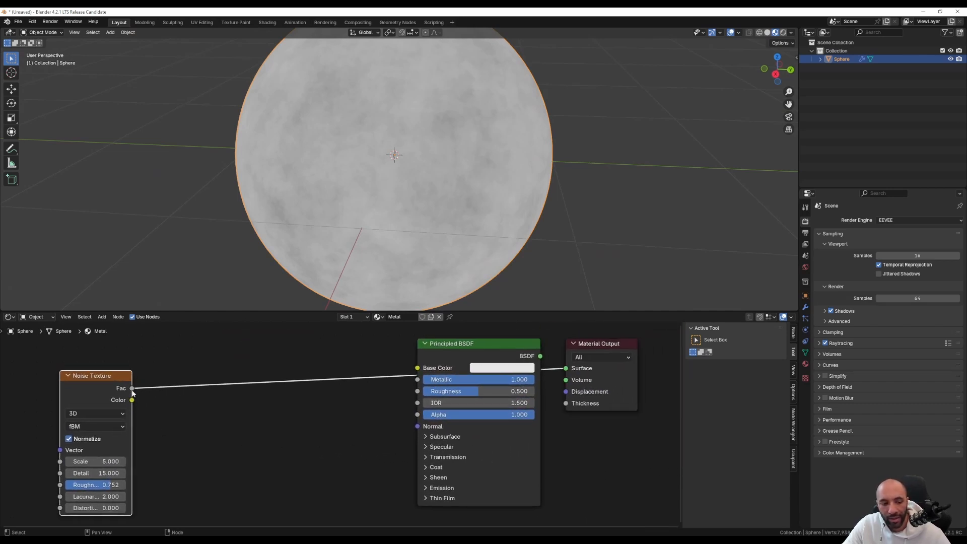
pyautogui.moveTo(133, 388); pyautogui.dragTo(417, 392)
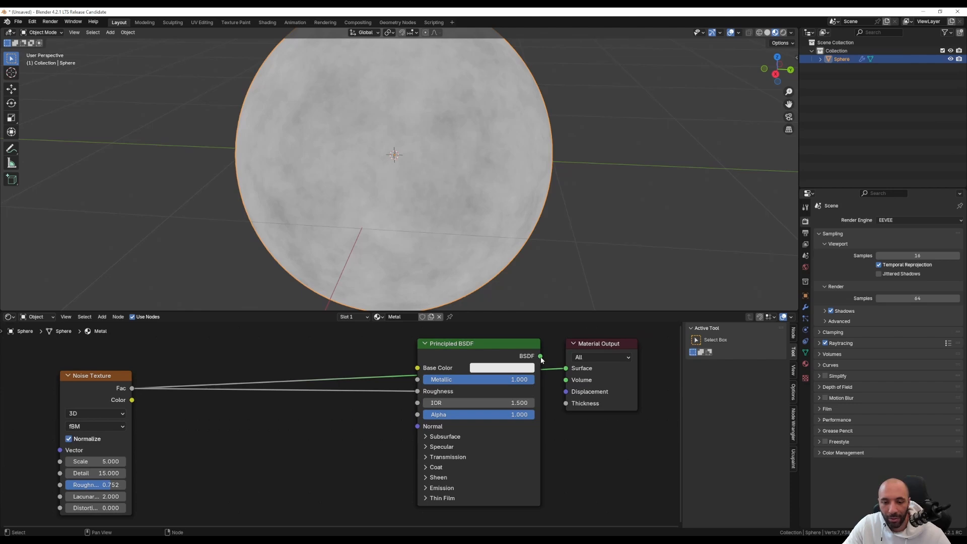
pyautogui.moveTo(541, 356); pyautogui.dragTo(564, 368)
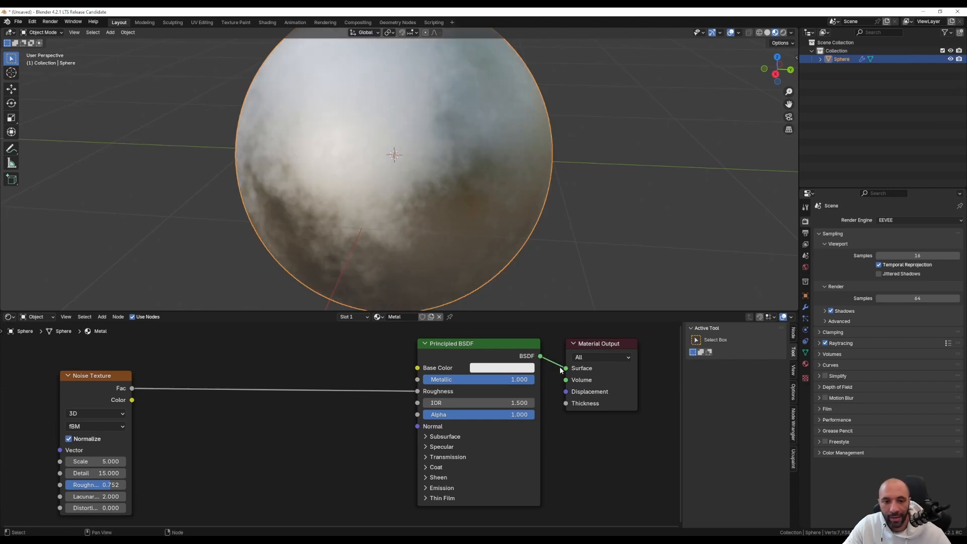
# Cut the noise link to Roughness to compare the sphere's reflections, and undo the cut.
pyautogui.moveTo(398, 251)
pyautogui.mouseDown(button='middle')
pyautogui.moveTo(361, 223)
pyautogui.moveTo(434, 242)
pyautogui.moveTo(454, 239)
pyautogui.moveTo(408, 226)
pyautogui.moveTo(456, 218)
pyautogui.mouseUp(button='middle')
pyautogui.keyDown('ctrl'); pyautogui.moveTo(352, 382); pyautogui.dragTo(344, 422, button='right'); pyautogui.keyUp('ctrl')
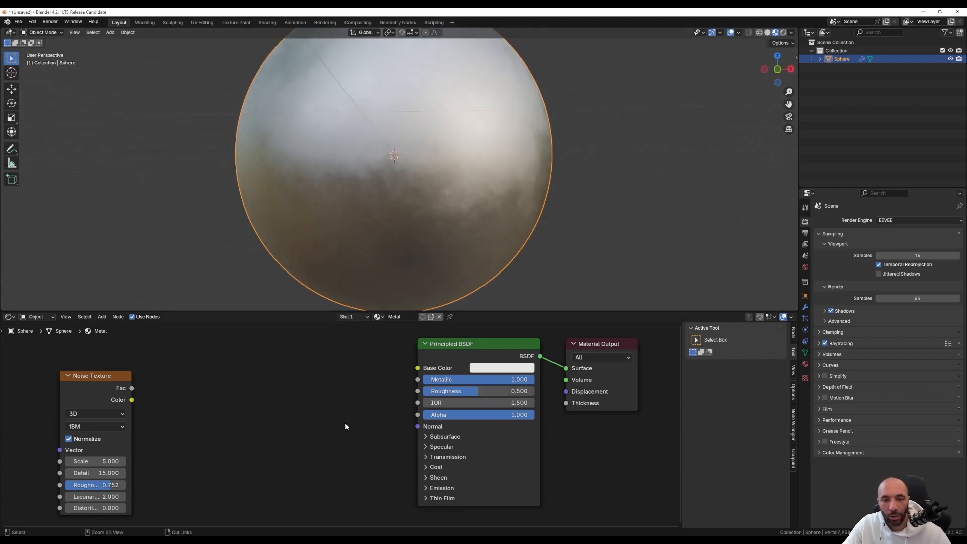
pyautogui.hotkey('ctrl', 'z')
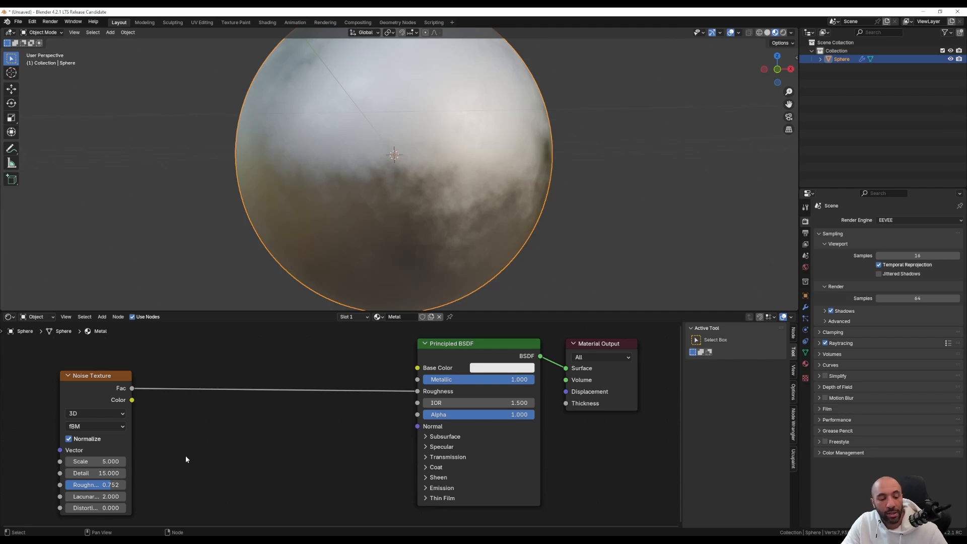
# Preview the Noise Texture on the sphere again to examine its grey values up close.
pyautogui.keyDown('ctrl'); pyautogui.scroll(3, 156, 433); pyautogui.keyUp('ctrl')
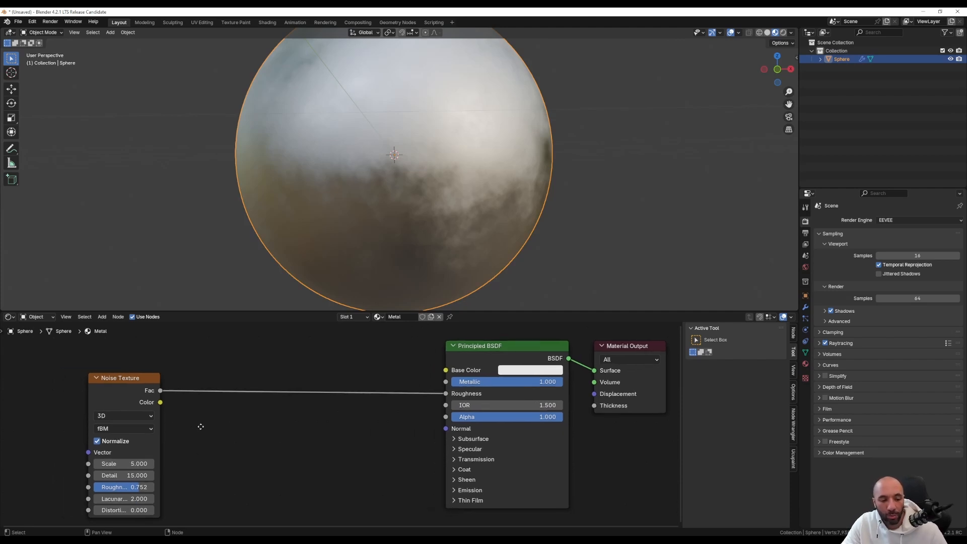
pyautogui.keyDown('ctrl'); pyautogui.keyDown('shift'); pyautogui.click(144, 388); pyautogui.keyUp('shift'); pyautogui.keyUp('ctrl')
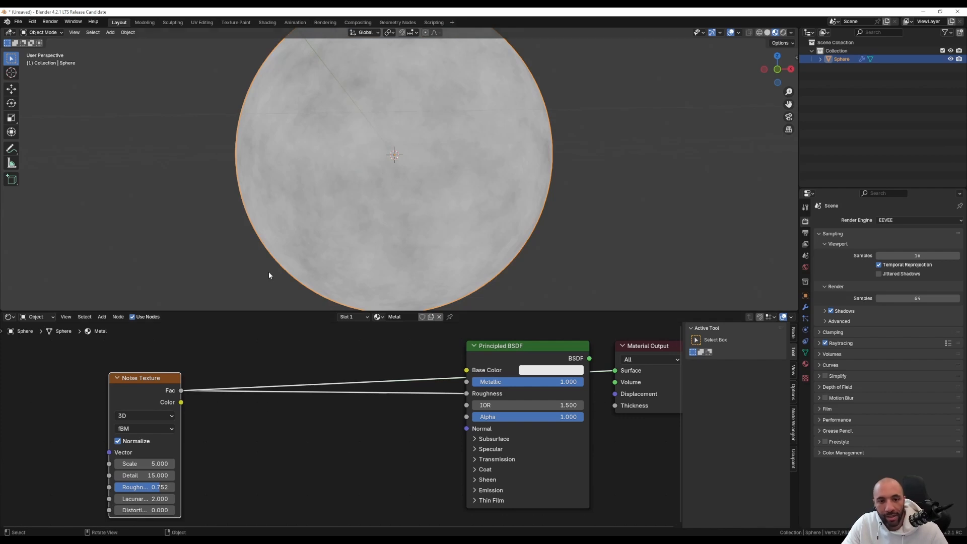
pyautogui.scroll(3, 438, 190)
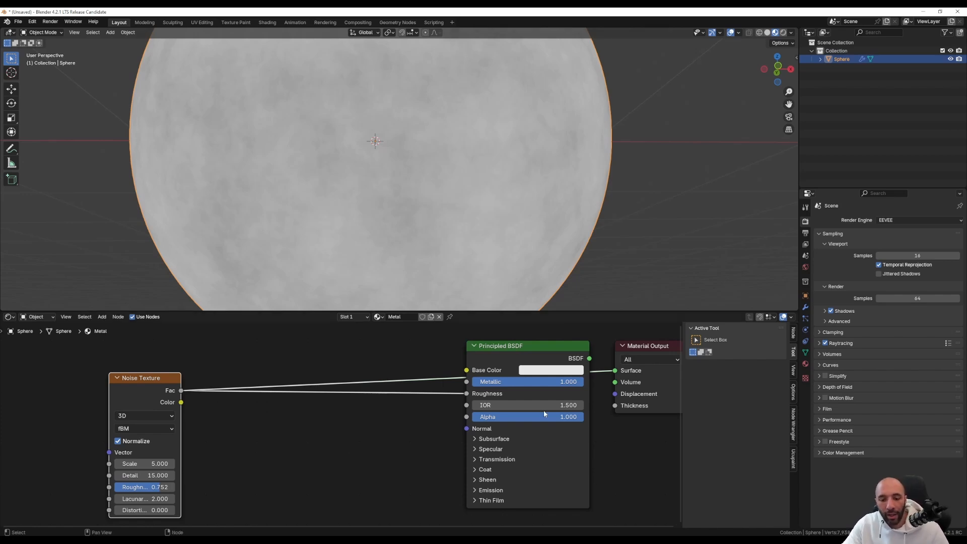
# Disconnect the noise from the Principled BSDF's Roughness and set Roughness to 1.
pyautogui.keyDown('ctrl'); pyautogui.moveTo(439, 404); pyautogui.dragTo(440, 406, button='right'); pyautogui.keyUp('ctrl')
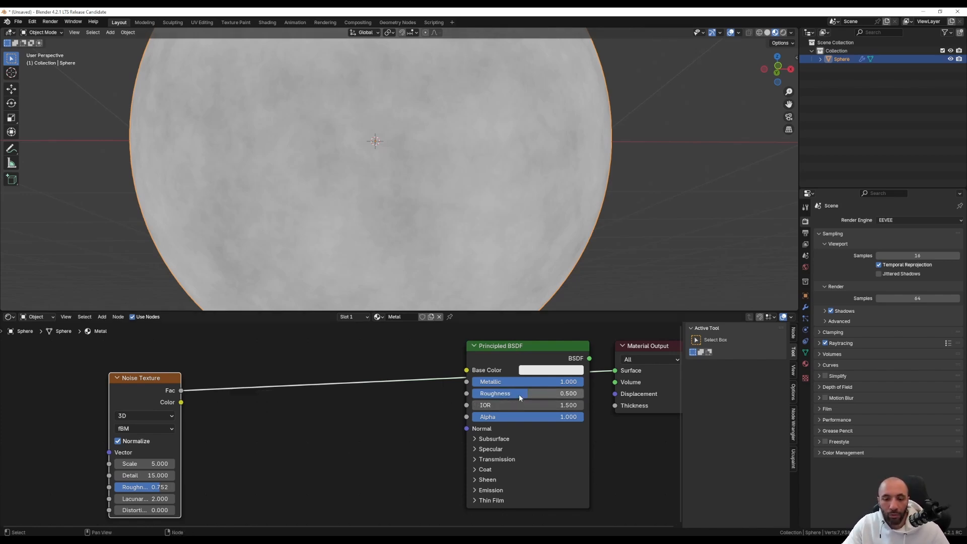
pyautogui.click(520, 395)
pyautogui.write('1')
pyautogui.press('Return')
# Reconnect the Noise Texture's Fac to Roughness and restore the Principled BSDF as the Material Output's Surface to inspect the metal.
pyautogui.moveTo(181, 391); pyautogui.dragTo(468, 394)
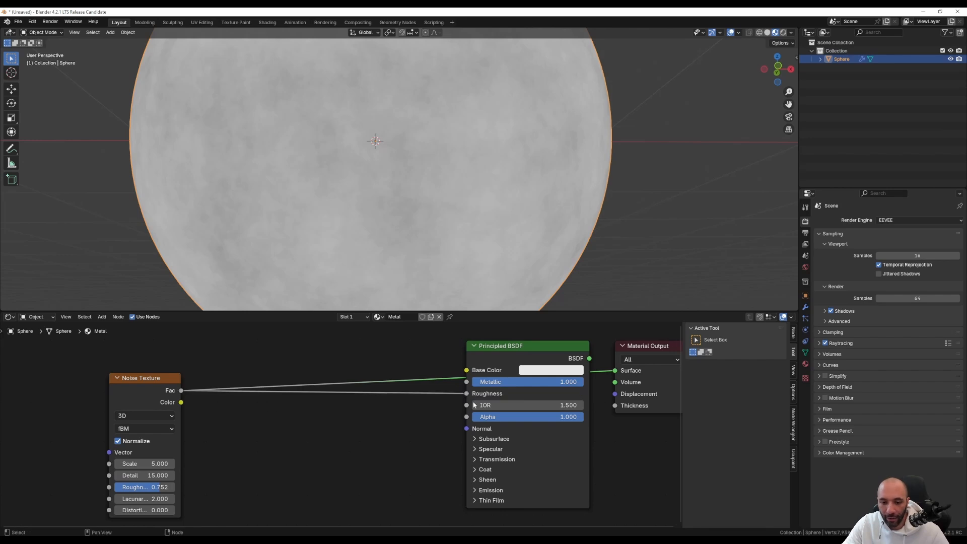
pyautogui.moveTo(474, 404); pyautogui.dragTo(361, 442, button='middle')
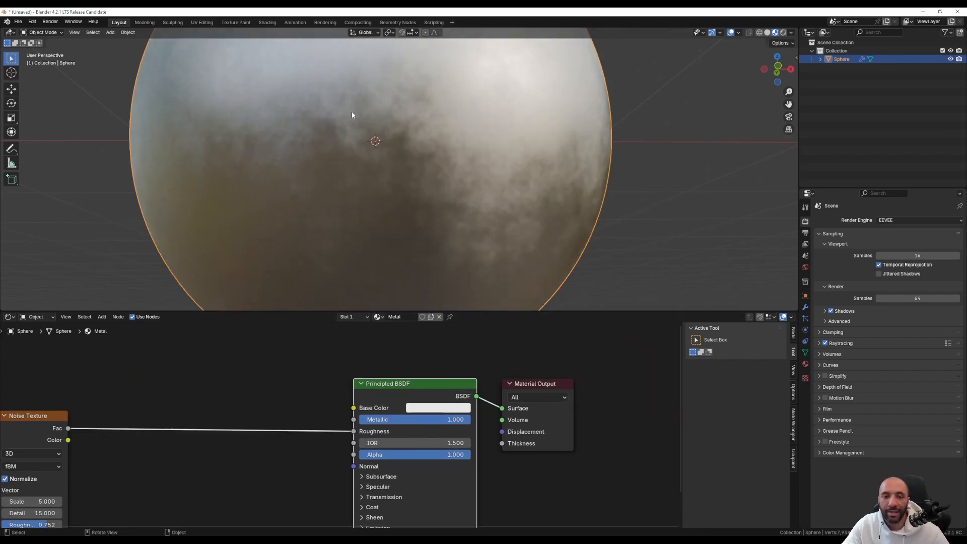
pyautogui.scroll(-4, 352, 112)
pyautogui.moveTo(364, 113); pyautogui.dragTo(439, 168, button='middle')
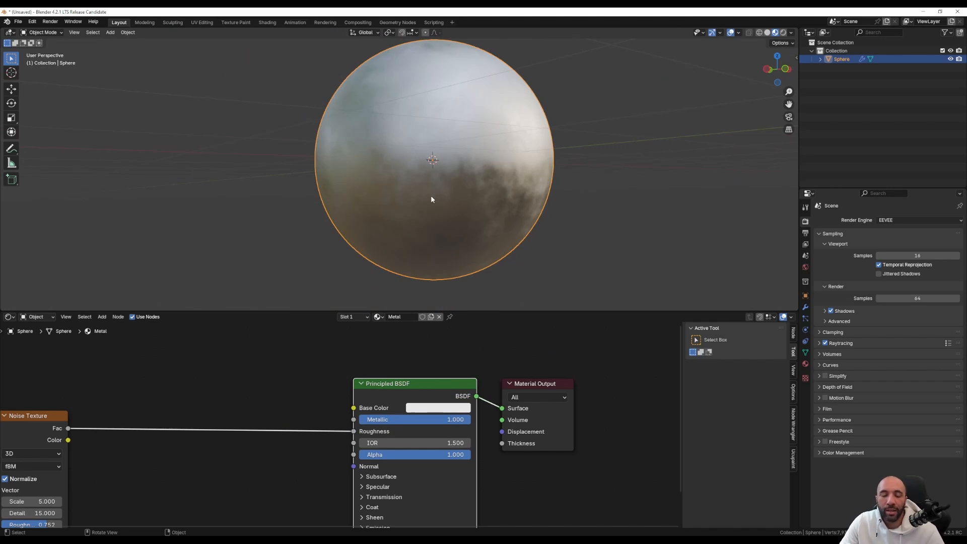
# Move the Noise Texture node closer to the Principled BSDF to free space before it.
pyautogui.moveTo(208, 448); pyautogui.dragTo(417, 454, button='middle')
pyautogui.scroll(-2, 362, 448)
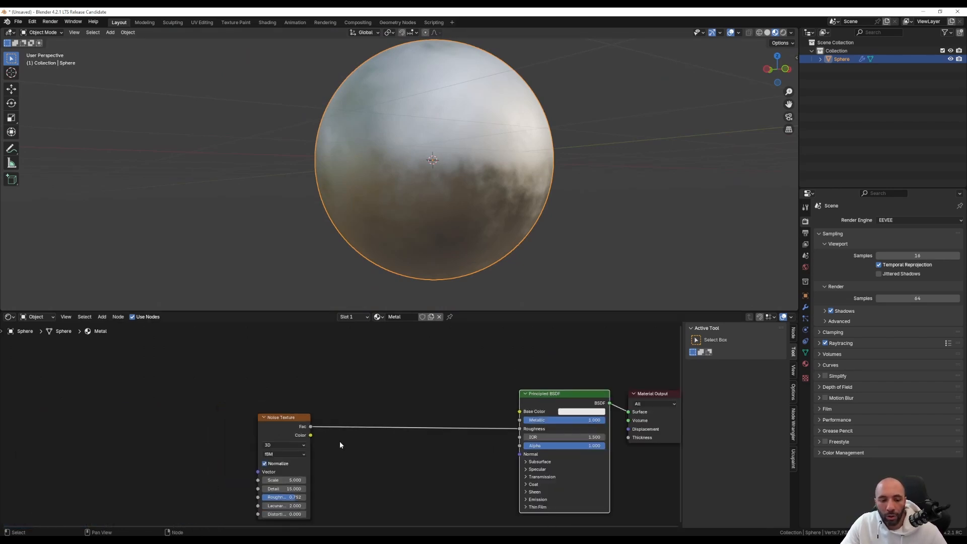
pyautogui.moveTo(340, 444); pyautogui.dragTo(396, 409, button='middle')
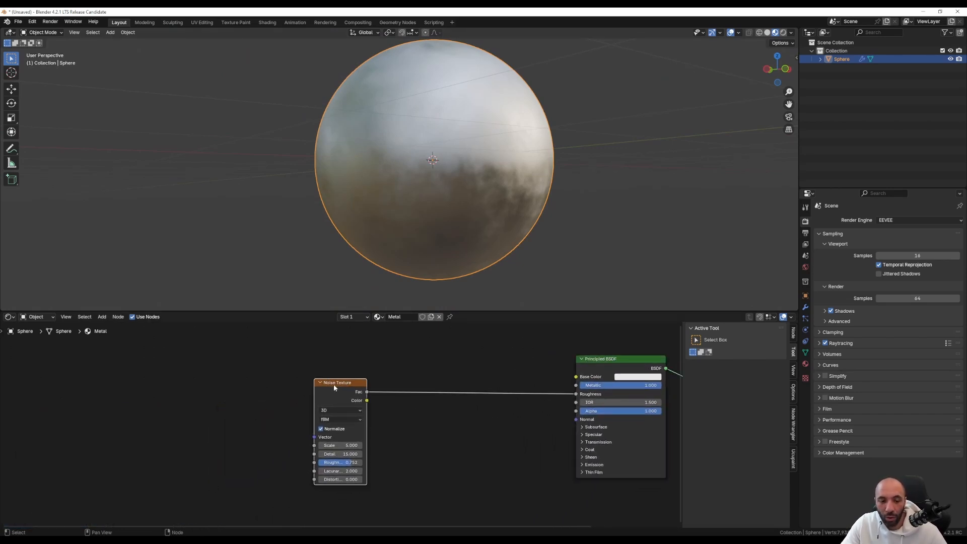
pyautogui.moveTo(334, 395); pyautogui.dragTo(439, 413)
# Add a second Noise Texture node and place it before the existing one.
pyautogui.moveTo(263, 406); pyautogui.dragTo(377, 423, button='middle')
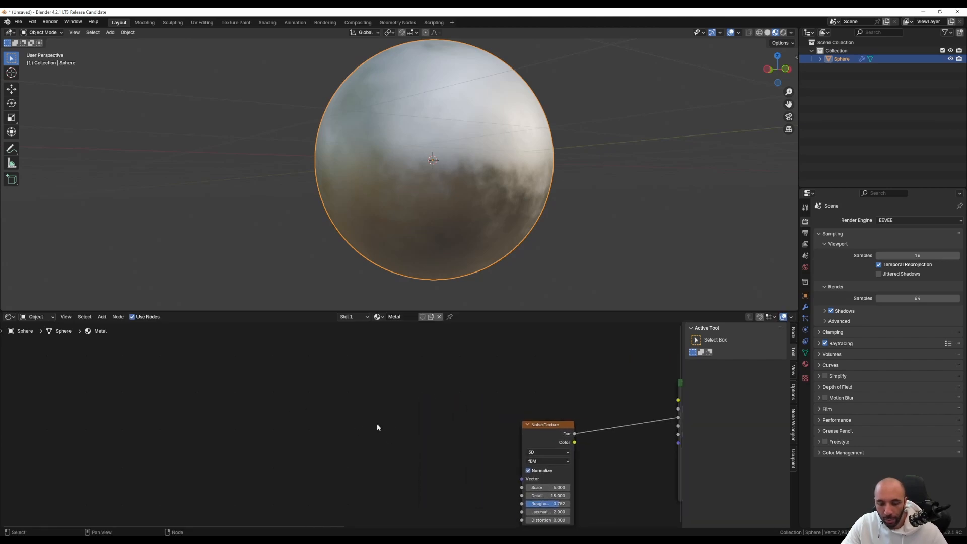
pyautogui.hotkey('shift', 'a')
pyautogui.write('noise')
pyautogui.press('Return')
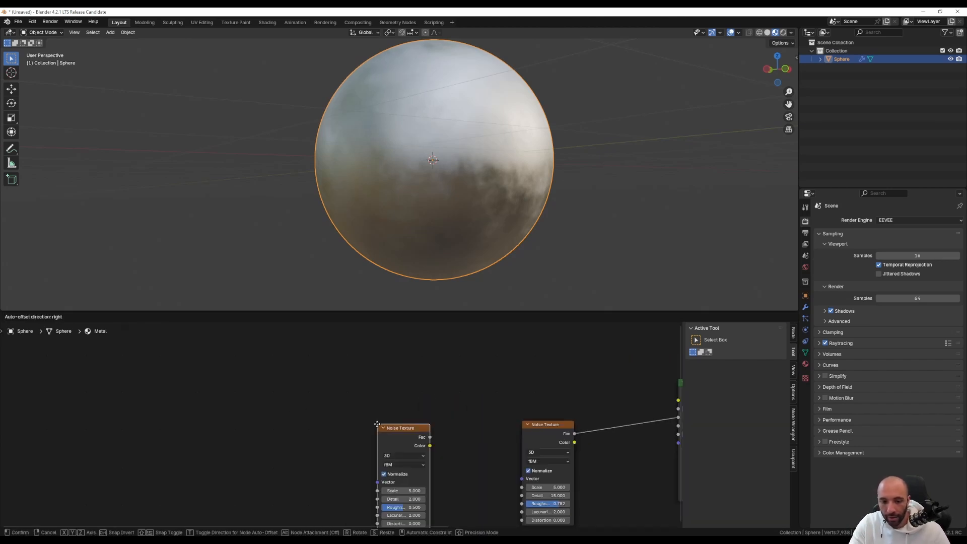
pyautogui.click(308, 376)
# Preview the second Noise Texture on the sphere and turn off its Normalize option.
pyautogui.press('f')
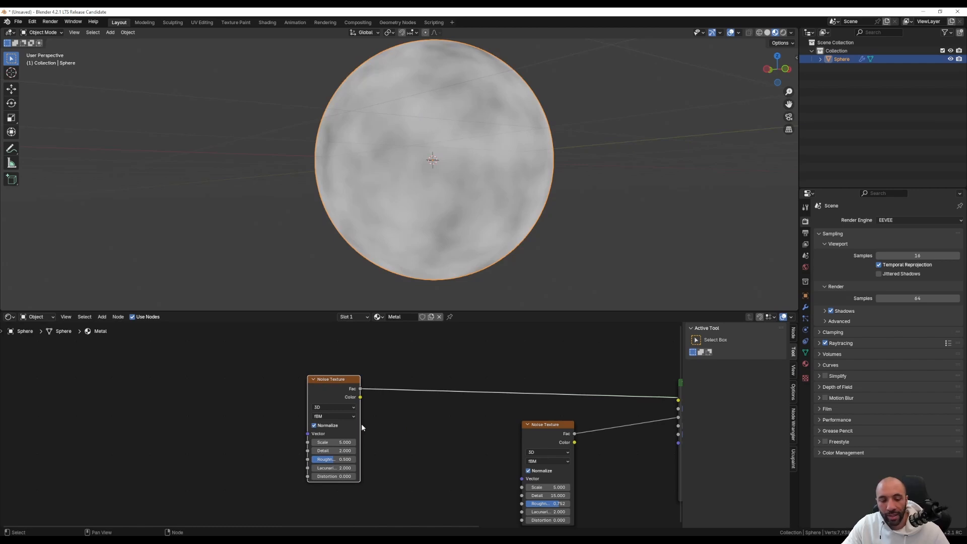
pyautogui.click(315, 425)
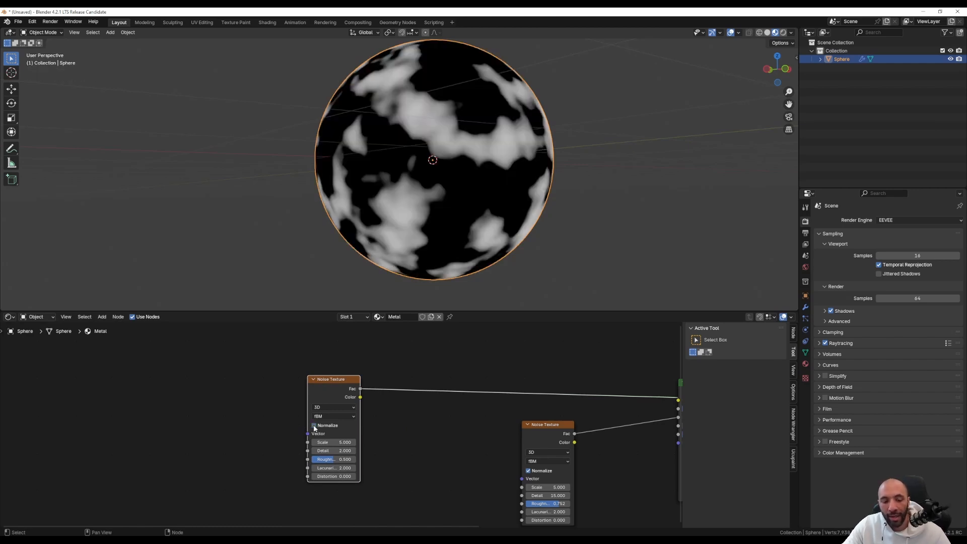
pyautogui.moveTo(515, 157); pyautogui.dragTo(446, 114, button='middle')
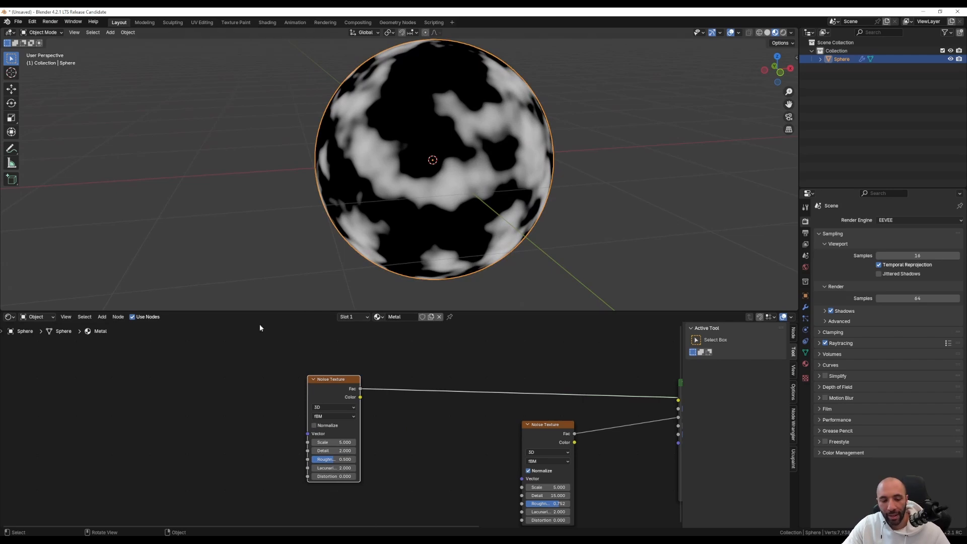
# Set the second Noise Texture's Scale to 12 and check the finer pattern on the sphere.
pyautogui.scroll(2, 262, 456)
pyautogui.click(353, 435)
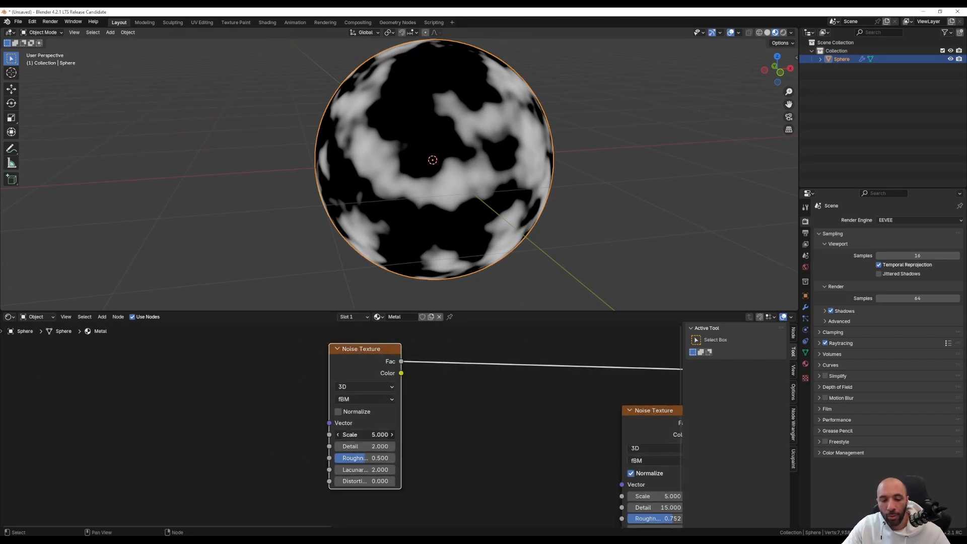
pyautogui.write('12')
pyautogui.press('Return')
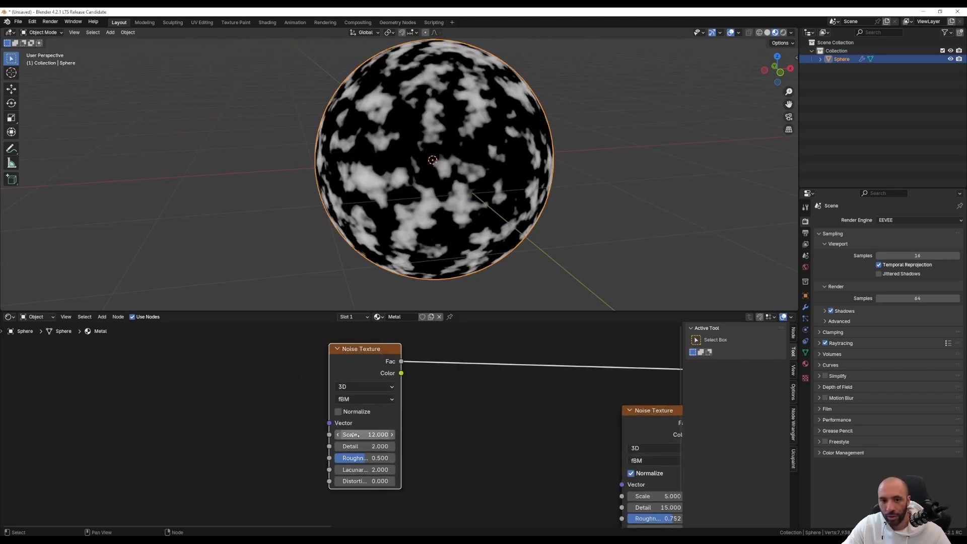
pyautogui.moveTo(423, 207); pyautogui.dragTo(424, 185, button='middle')
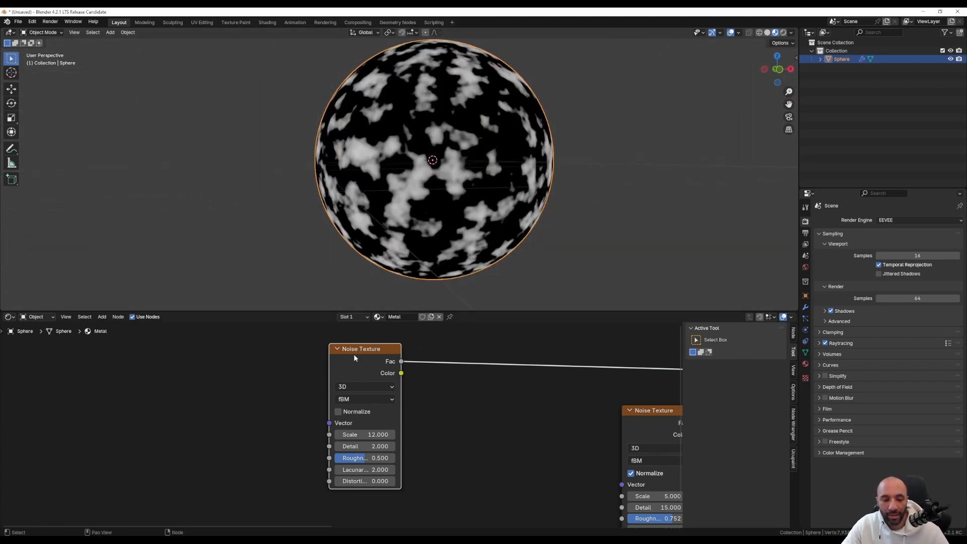
# Add Texture Coordinate and Mapping nodes to the second Noise Texture and set the Mapping's X Scale to 35.
pyautogui.hotkey('ctrl', 't')
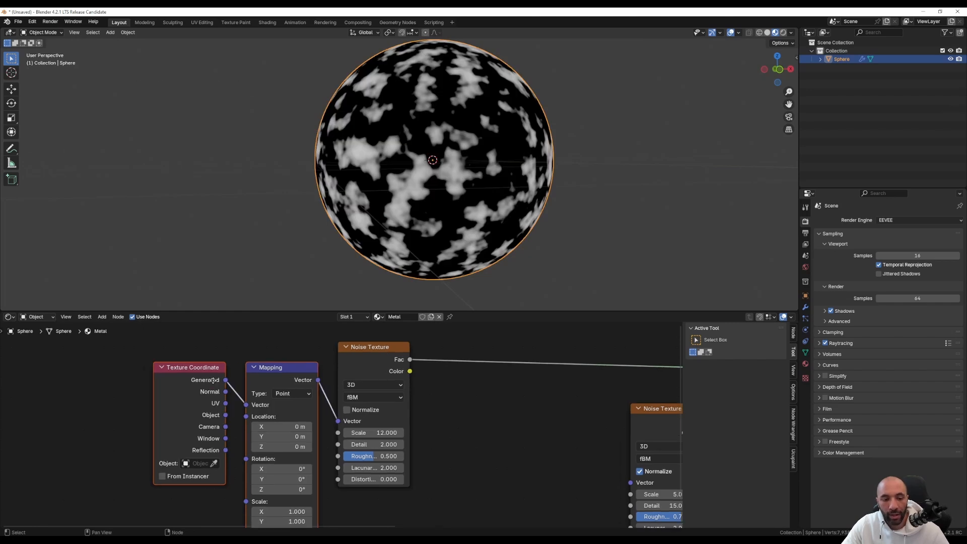
pyautogui.moveTo(213, 381); pyautogui.dragTo(267, 373, button='middle')
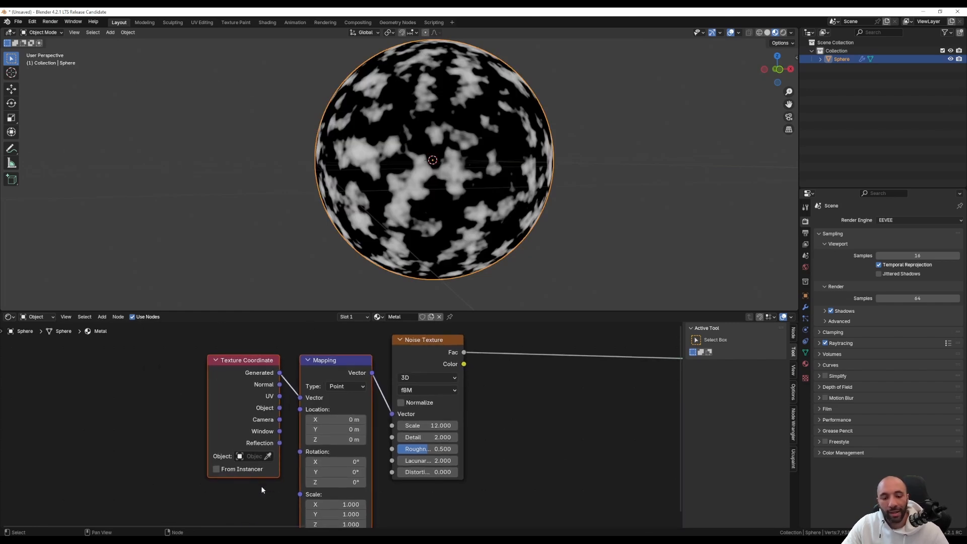
pyautogui.moveTo(262, 490); pyautogui.dragTo(205, 436, button='middle')
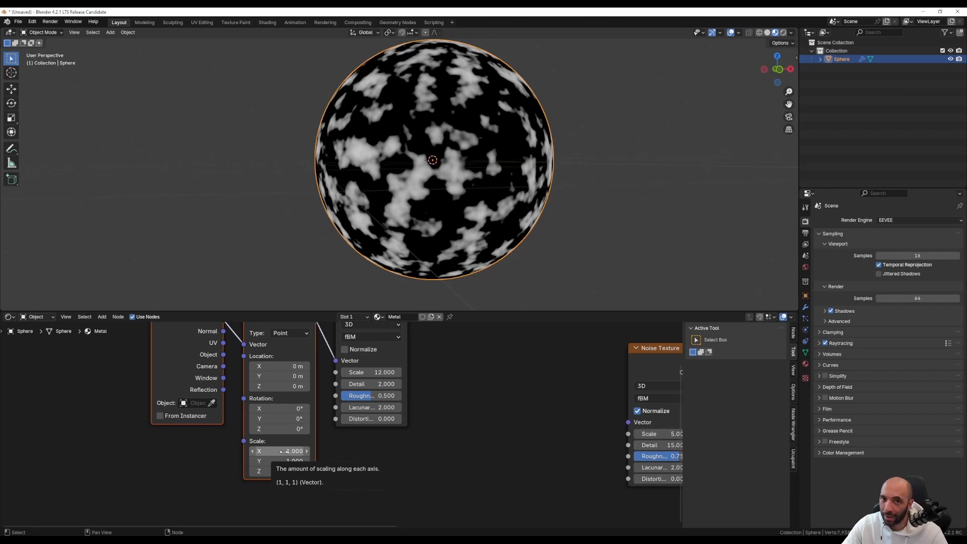
pyautogui.click(284, 451)
pyautogui.write('35')
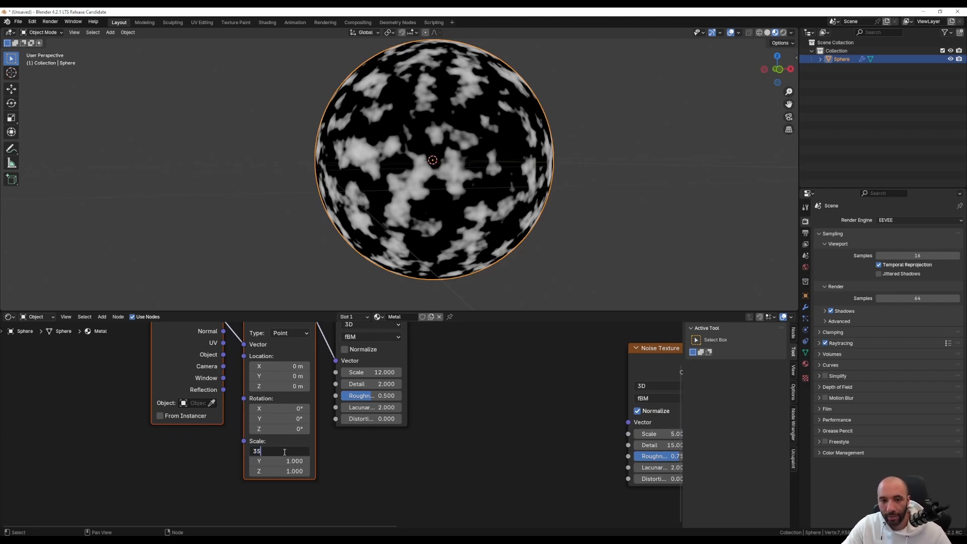
pyautogui.press('Return')
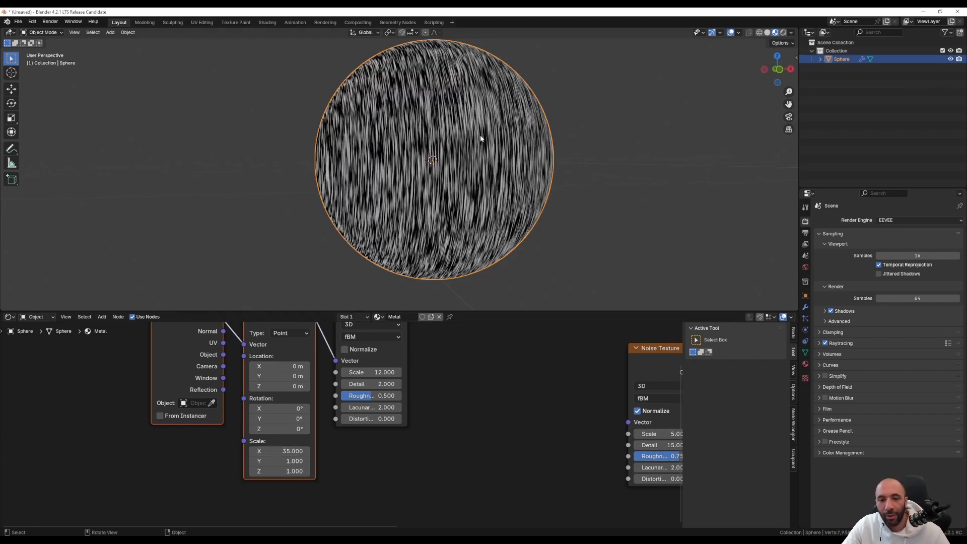
pyautogui.scroll(3, 461, 145)
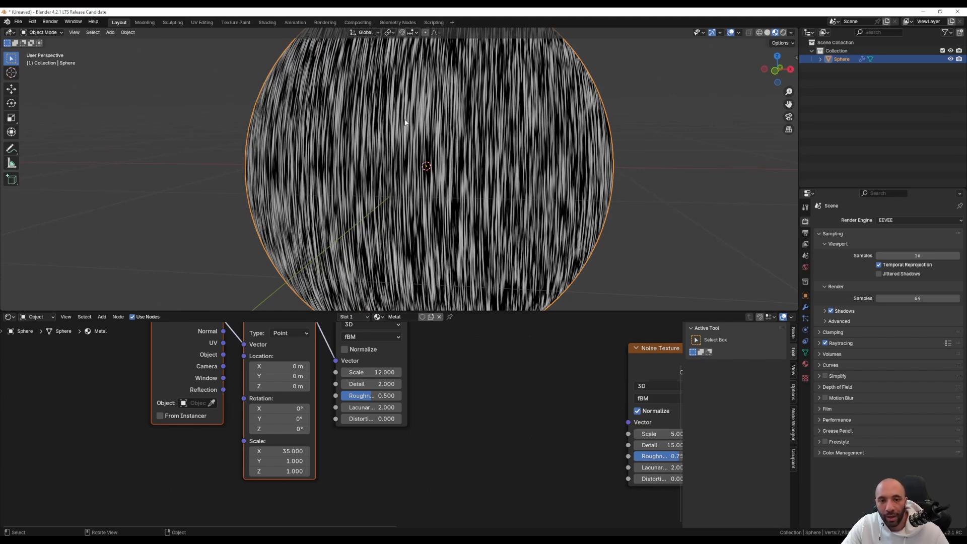
pyautogui.moveTo(406, 123); pyautogui.dragTo(423, 133, button='middle')
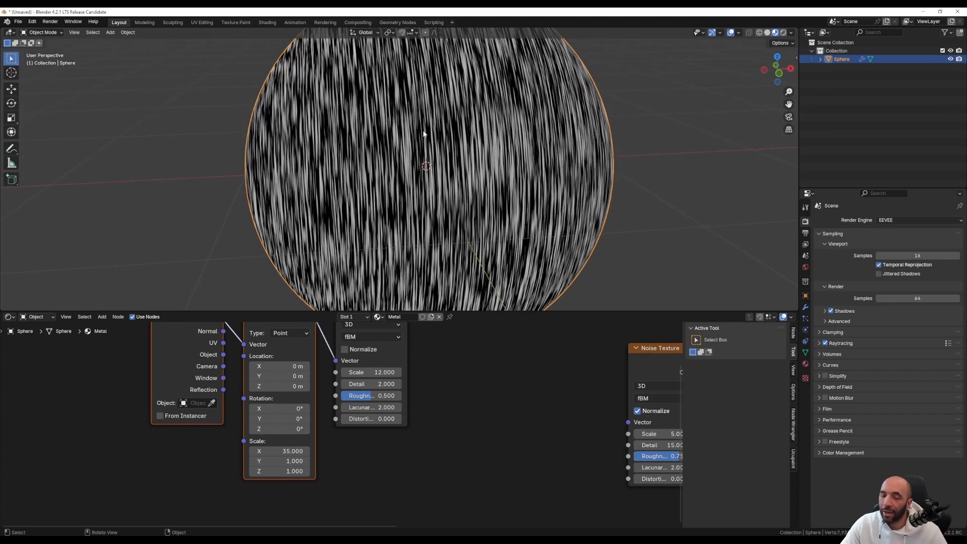
# Add a Color Ramp node and insert it on the link after the second Noise Texture.
pyautogui.moveTo(480, 371); pyautogui.dragTo(367, 433, button='middle')
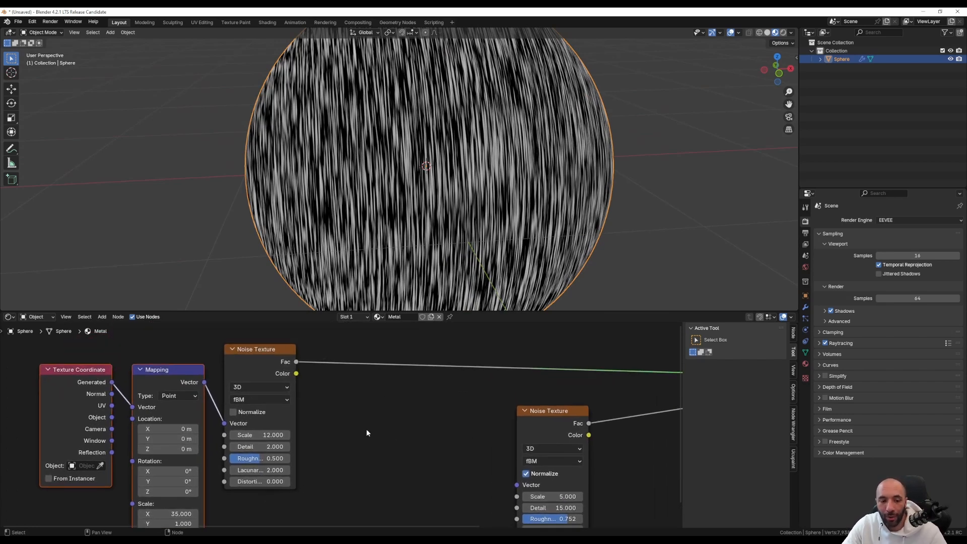
pyautogui.hotkey('shift', 'a')
pyautogui.write('colorr')
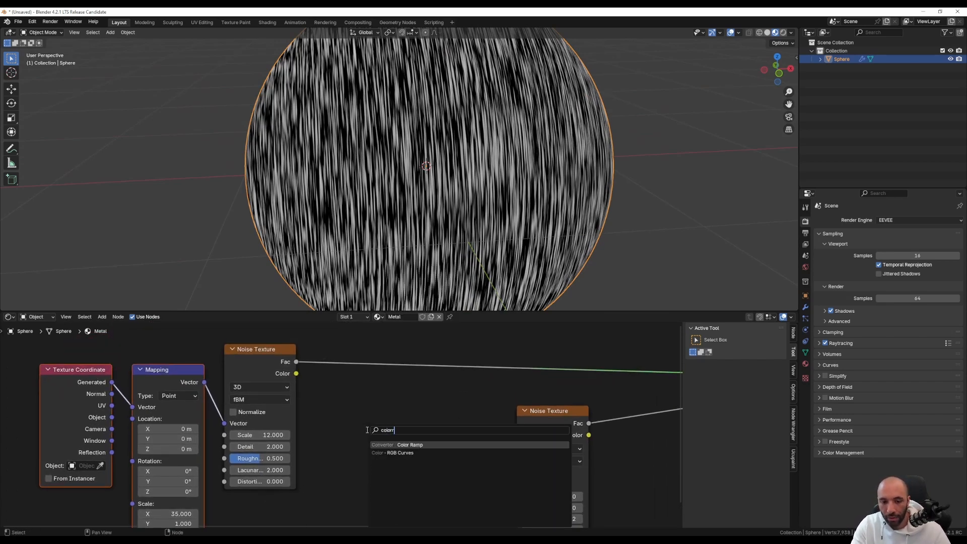
pyautogui.press('Return')
pyautogui.click(328, 373)
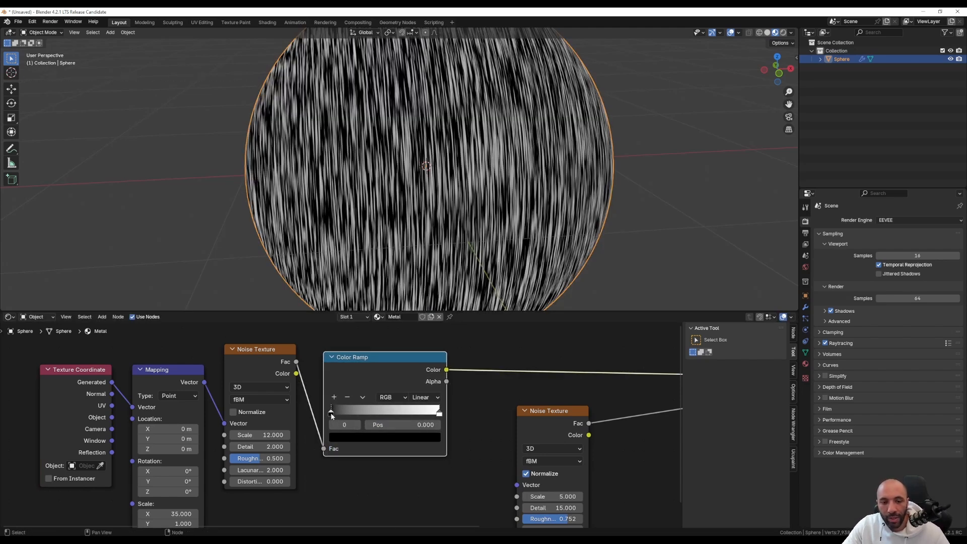
# Move the Color Ramp's black stop to position 0.863 and inspect the isolated scratches around the sphere.
pyautogui.moveTo(332, 416); pyautogui.dragTo(429, 416)
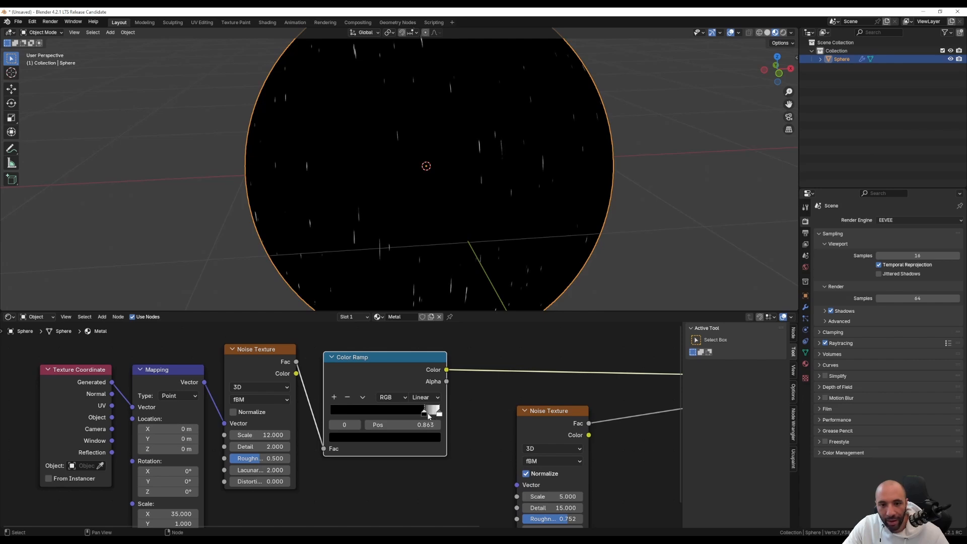
pyautogui.scroll(-2, 413, 191)
pyautogui.moveTo(396, 141)
pyautogui.mouseDown(button='middle')
pyautogui.moveTo(458, 137)
pyautogui.moveTo(405, 97)
pyautogui.moveTo(401, 129)
pyautogui.moveTo(433, 132)
pyautogui.mouseUp(button='middle')
pyautogui.scroll(2, 431, 141)
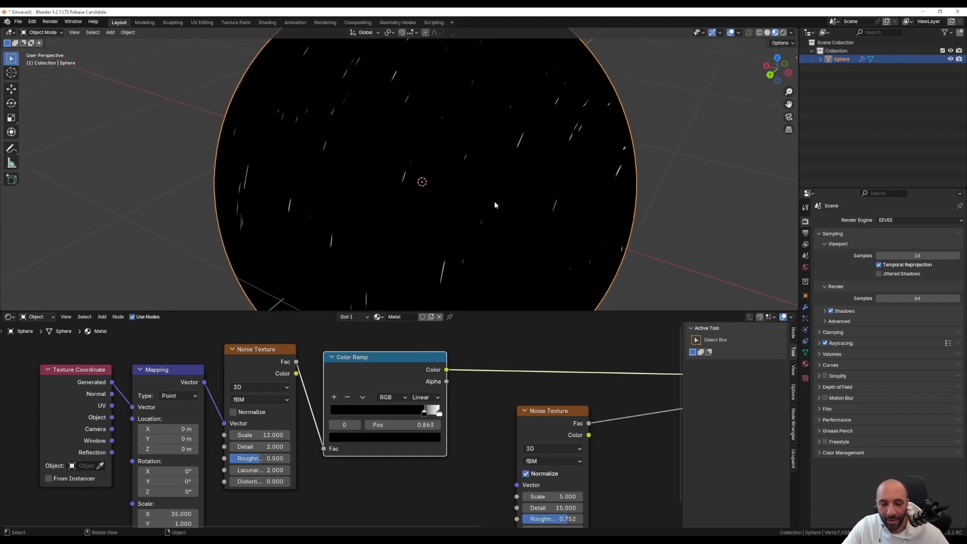
pyautogui.moveTo(507, 210)
pyautogui.mouseDown(button='middle')
pyautogui.moveTo(419, 189)
pyautogui.moveTo(421, 198)
pyautogui.mouseUp(button='middle')
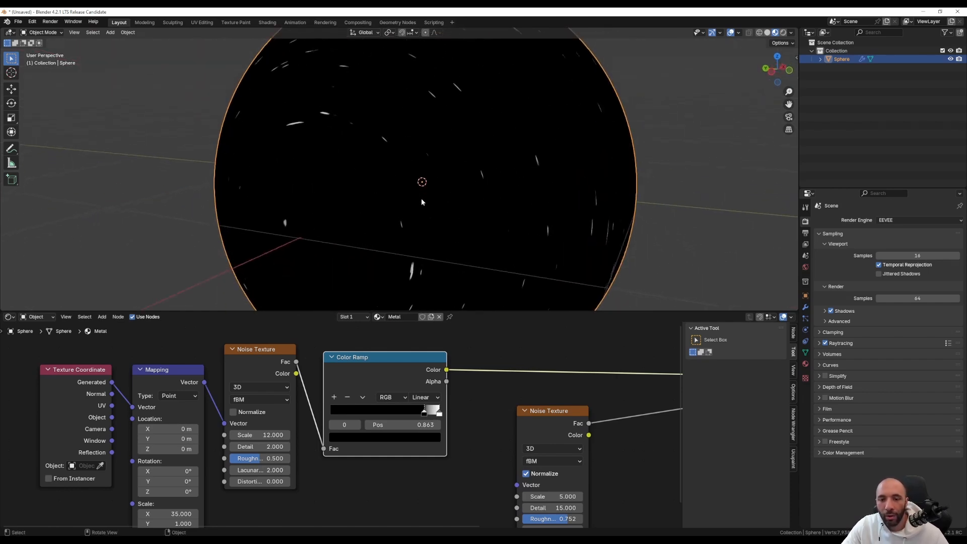
# Try connecting the Color Ramp's Color to Roughness, and restore the first Noise Texture's Fac link there.
pyautogui.scroll(-4, 460, 421)
pyautogui.moveTo(568, 445); pyautogui.dragTo(422, 436, button='middle')
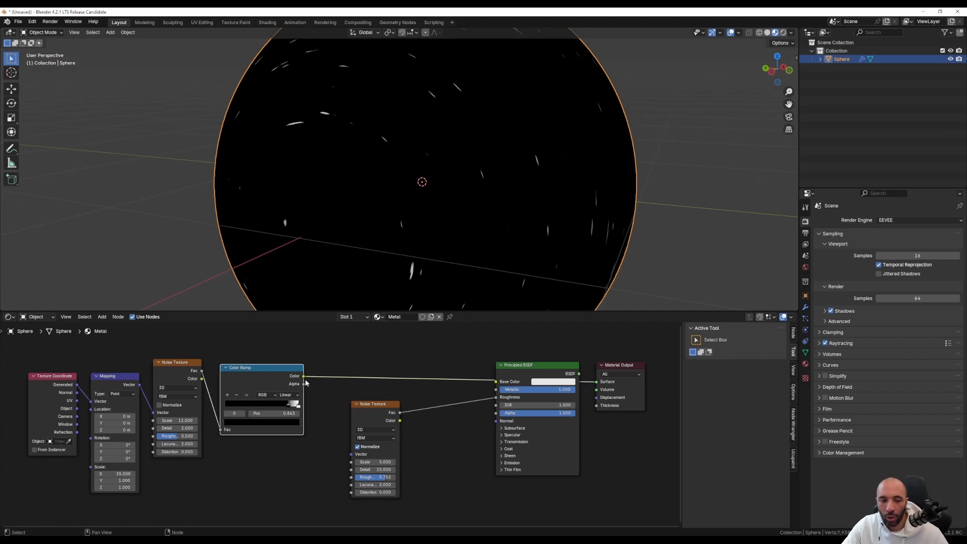
pyautogui.moveTo(304, 375); pyautogui.dragTo(355, 362)
pyautogui.moveTo(366, 370); pyautogui.dragTo(494, 399)
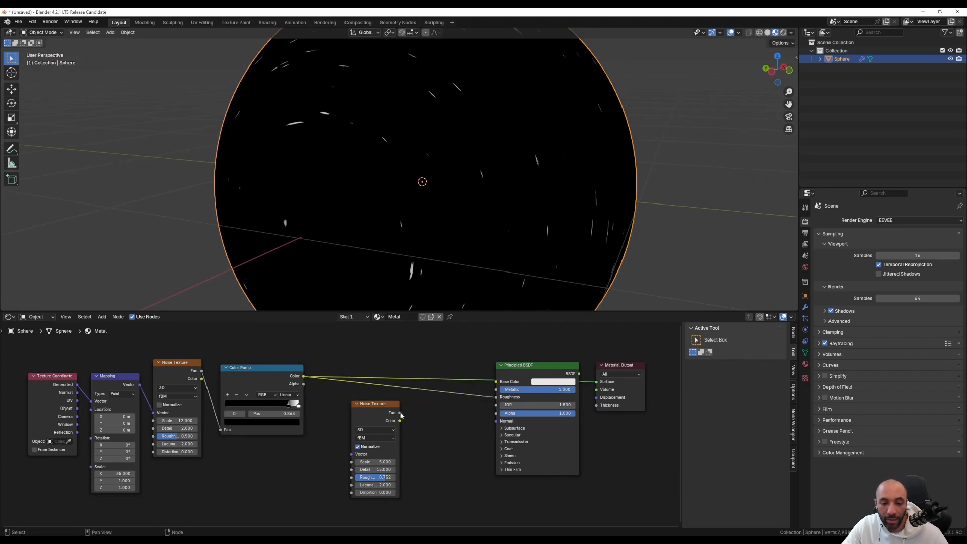
pyautogui.moveTo(403, 414); pyautogui.dragTo(496, 397)
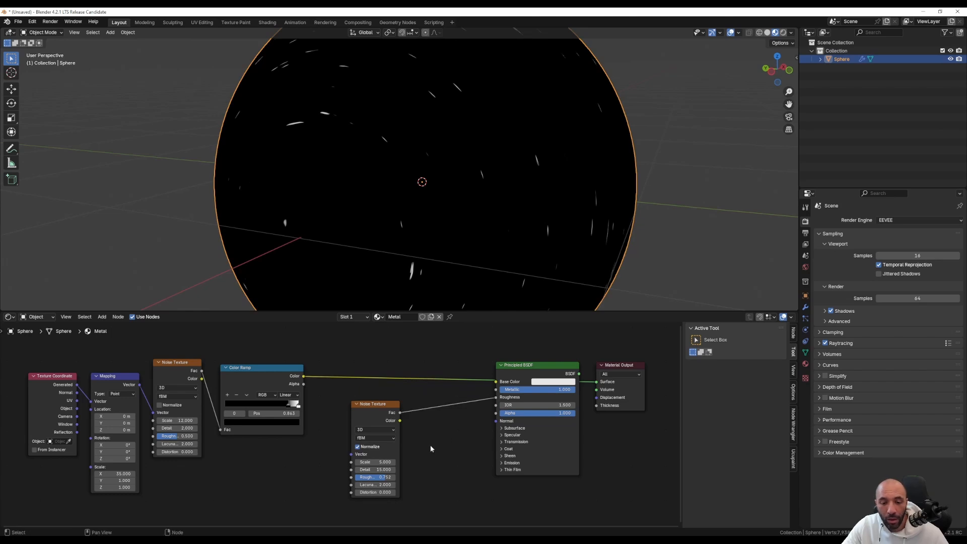
# Move the Noise Texture that feeds Roughness below the Color Ramp to free space before the Principled BSDF.
pyautogui.moveTo(430, 445); pyautogui.dragTo(476, 414, button='middle')
pyautogui.click(413, 378)
pyautogui.moveTo(413, 378); pyautogui.dragTo(303, 448)
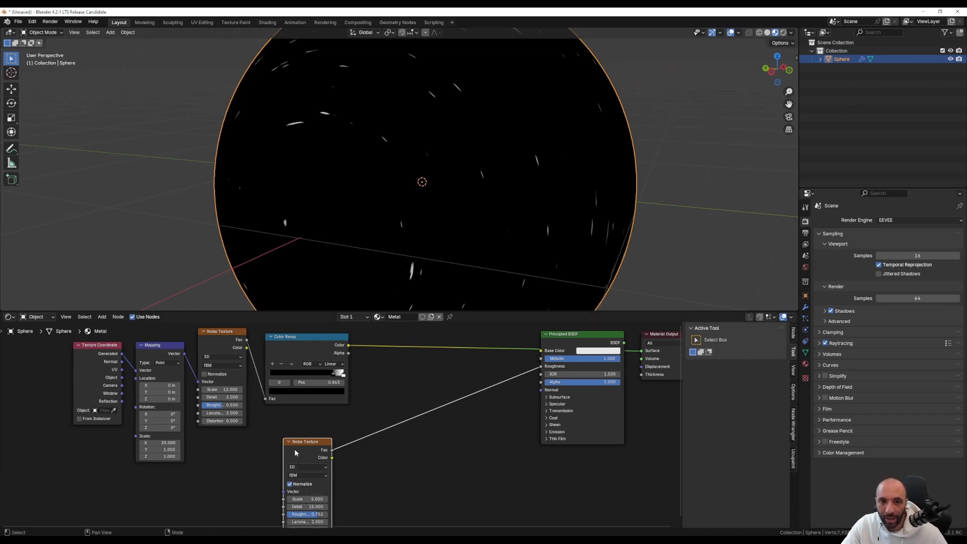
# Add a Mix Color node on the link between the lower Noise Texture and Roughness.
pyautogui.hotkey('shift', 'a')
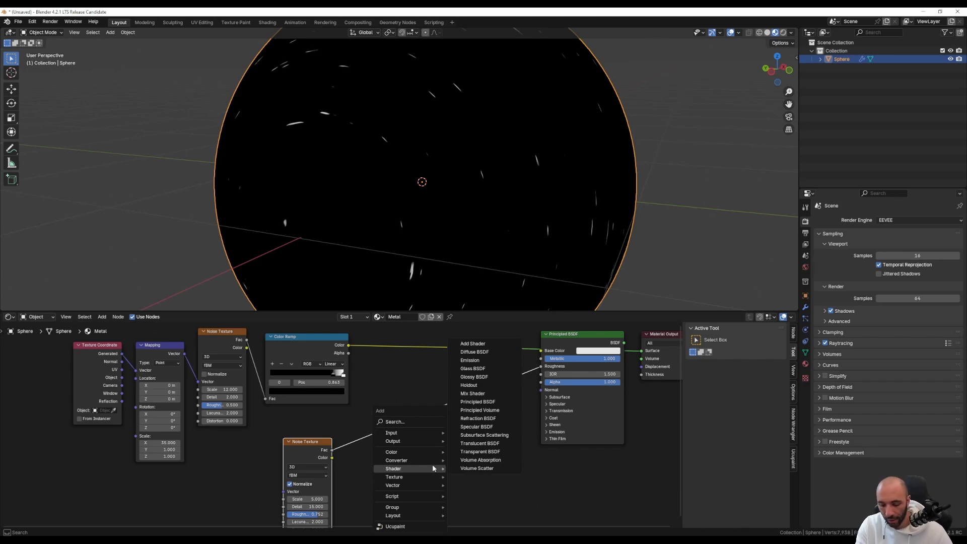
pyautogui.write('mix')
pyautogui.press('Down')
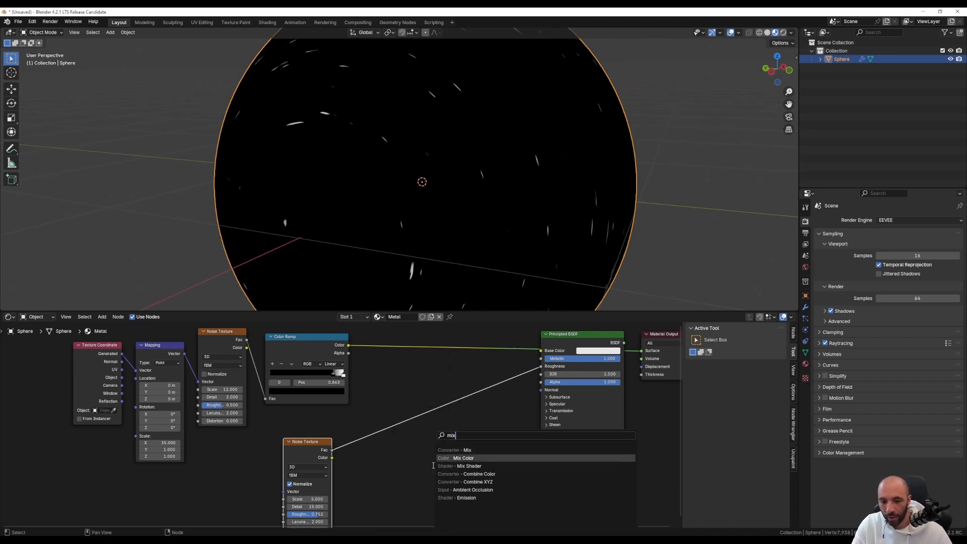
pyautogui.press('Return')
pyautogui.click(399, 390)
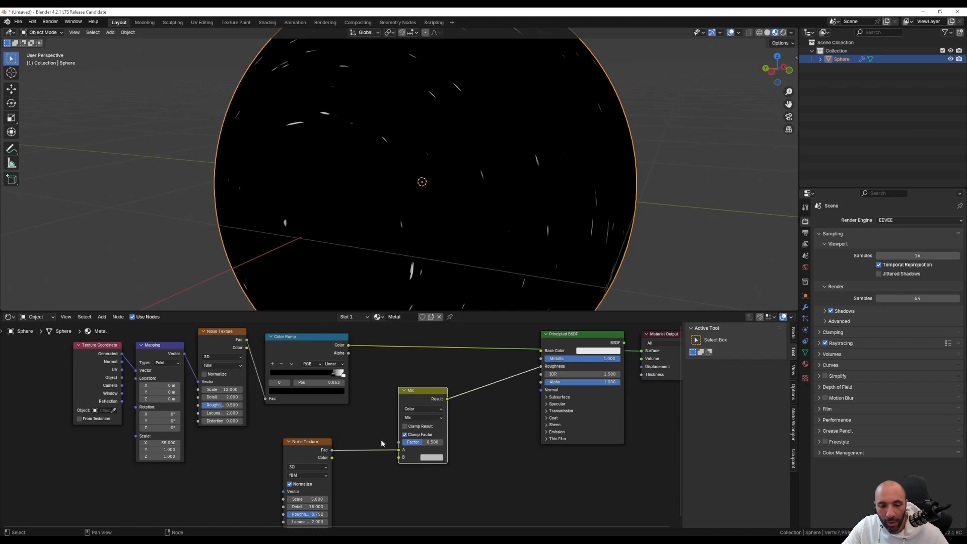
# Connect the Color Ramp's Color to the Mix node's B input and set its blending mode to Add.
pyautogui.moveTo(348, 346); pyautogui.dragTo(398, 457)
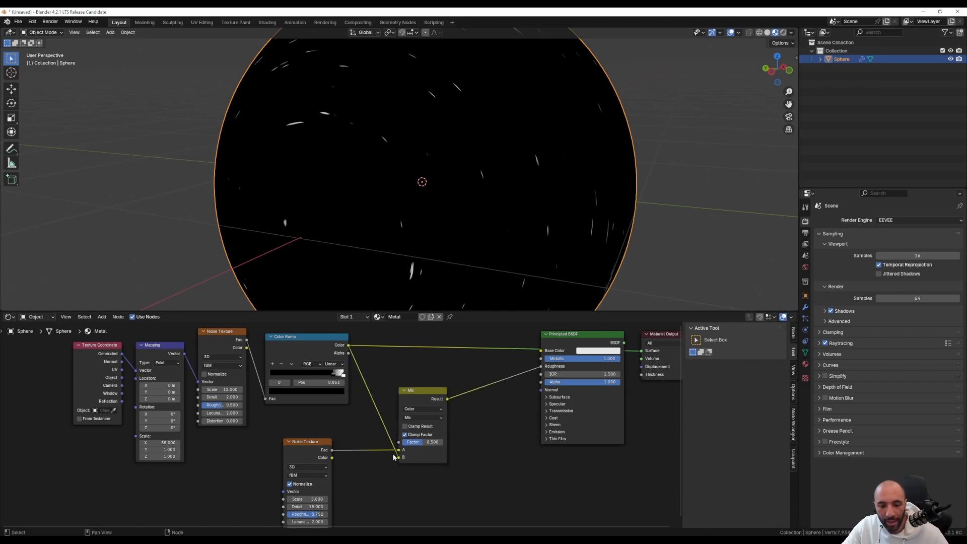
pyautogui.click(413, 418)
pyautogui.click(409, 493)
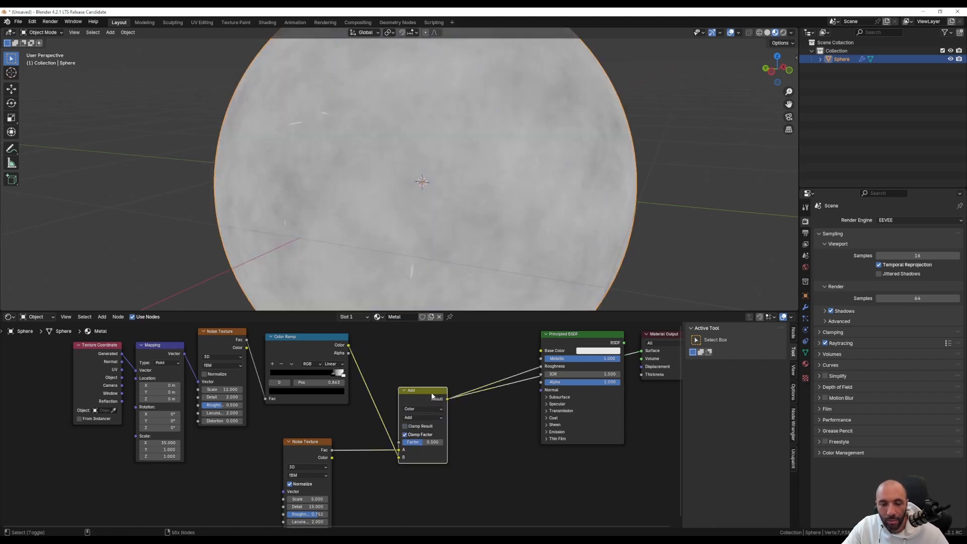
# Preview the Add node on the sphere and raise its Factor to 1.
pyautogui.keyDown('ctrl'); pyautogui.keyDown('shift'); pyautogui.click(431, 396); pyautogui.keyUp('shift'); pyautogui.keyUp('ctrl')
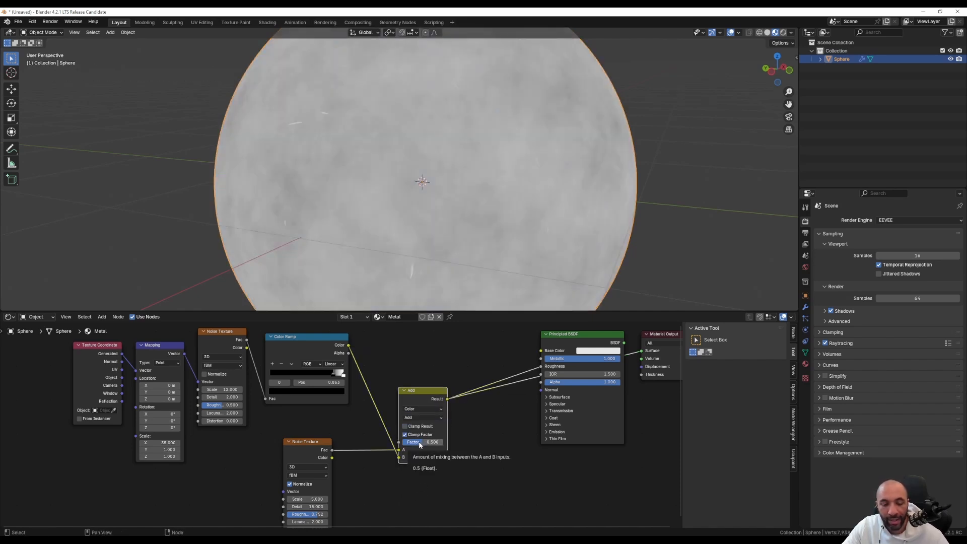
pyautogui.moveTo(424, 442); pyautogui.dragTo(449, 443)
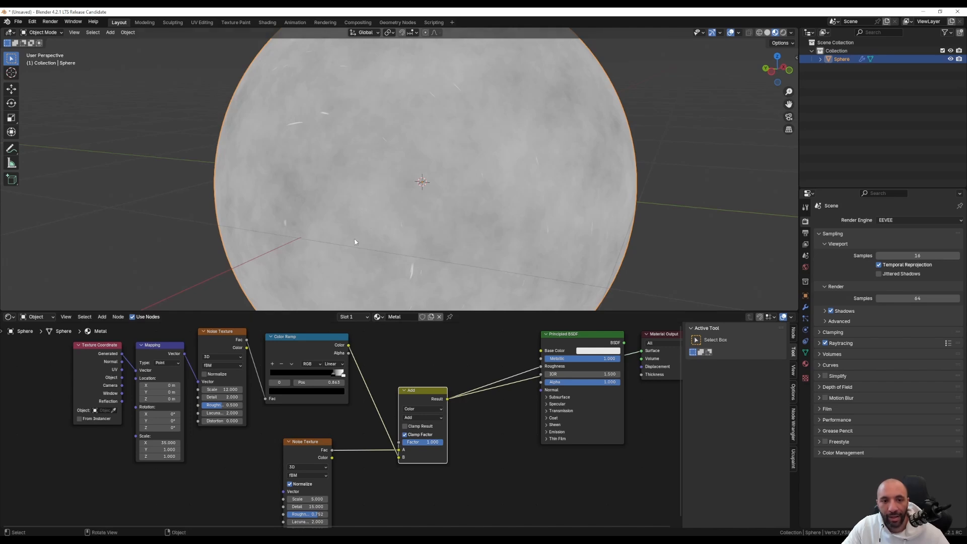
pyautogui.scroll(-2, 376, 222)
pyautogui.moveTo(376, 222)
pyautogui.mouseDown(button='middle')
pyautogui.moveTo(392, 208)
pyautogui.moveTo(375, 151)
pyautogui.mouseUp(button='middle')
pyautogui.scroll(3, 394, 208)
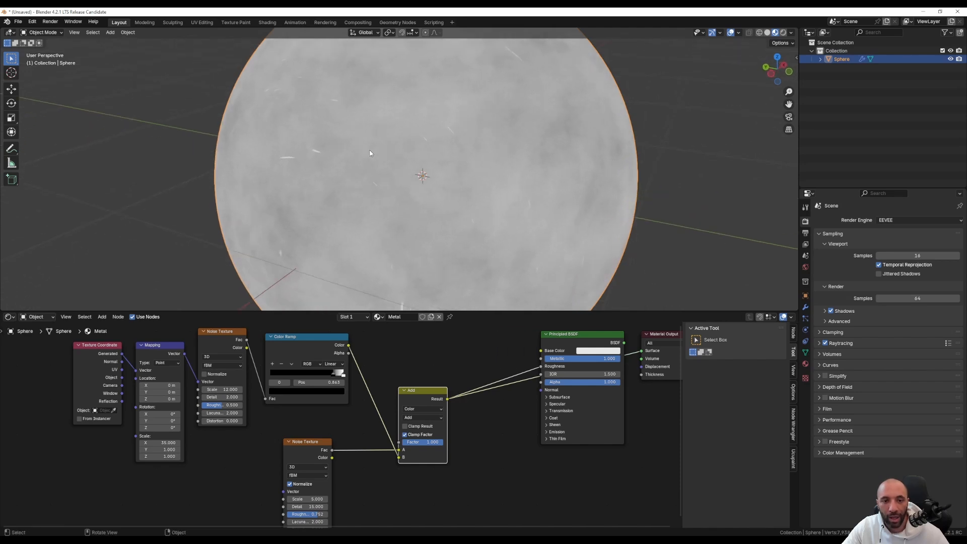
# Compare previews of the lower Noise Texture alone and the Add node's combined result on the sphere.
pyautogui.keyDown('ctrl'); pyautogui.keyDown('shift'); pyautogui.click(307, 448); pyautogui.keyUp('shift'); pyautogui.keyUp('ctrl')
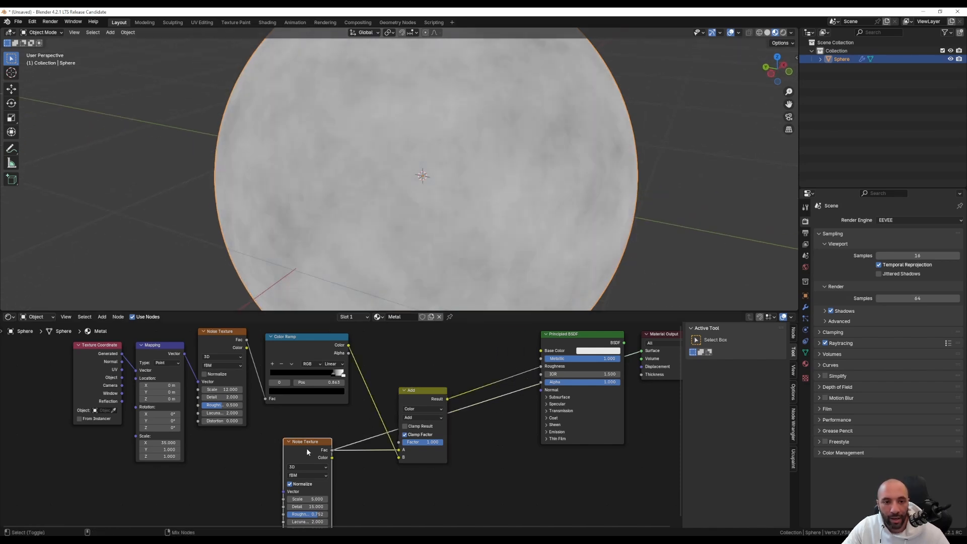
pyautogui.keyDown('ctrl'); pyautogui.keyDown('shift'); pyautogui.click(436, 398); pyautogui.keyUp('shift'); pyautogui.keyUp('ctrl')
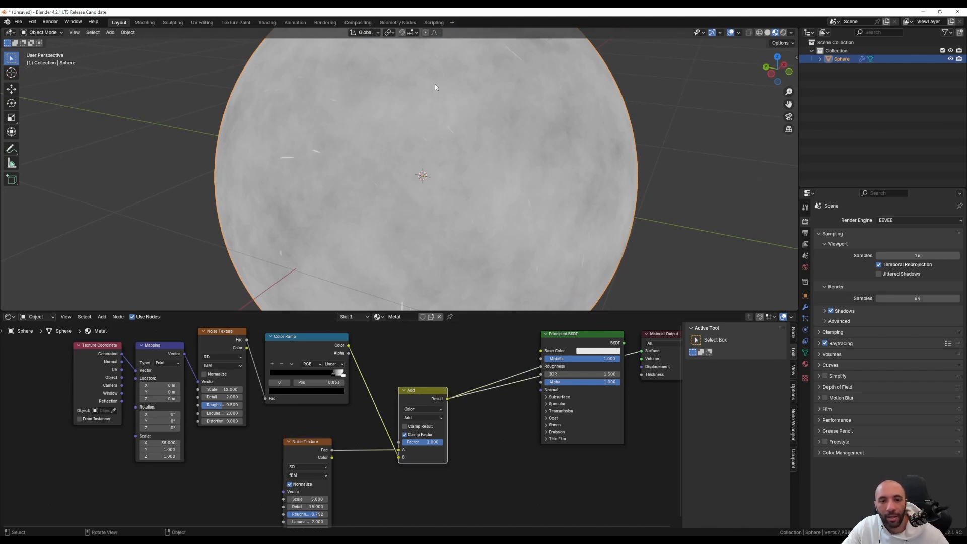
pyautogui.scroll(-3, 434, 96)
pyautogui.moveTo(434, 106); pyautogui.dragTo(451, 71, button='middle')
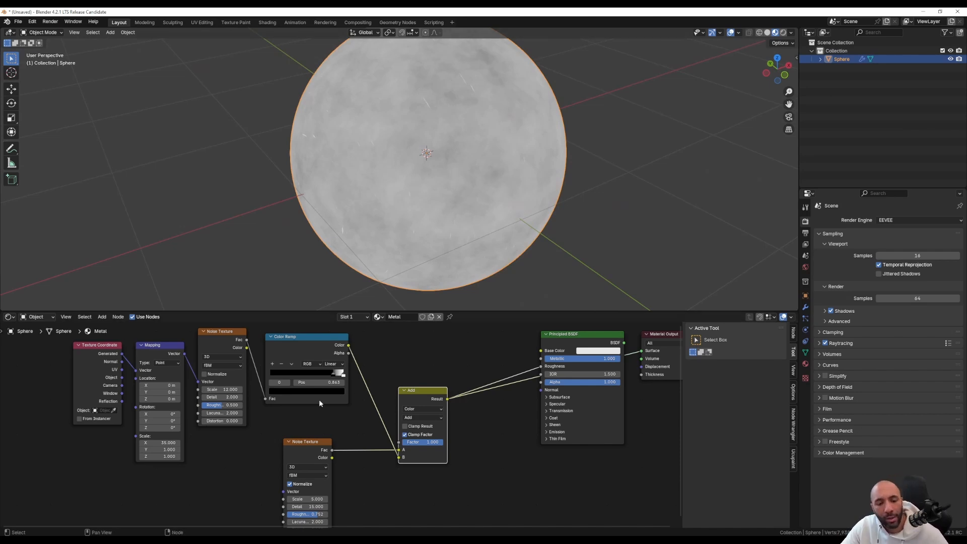
# Move the Texture Coordinate, Mapping, second Noise Texture and Color Ramp nodes together, farther away from the Add node.
pyautogui.scroll(-2, 319, 400)
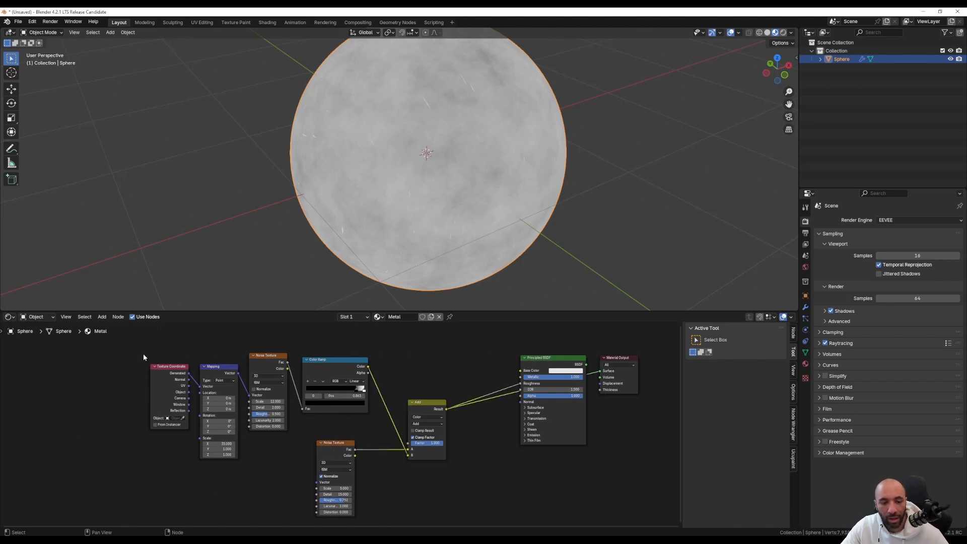
pyautogui.moveTo(144, 355); pyautogui.dragTo(324, 399)
pyautogui.press('g')
pyautogui.click(232, 402)
# Join the four scratch nodes in a frame and label it "Rayures 1".
pyautogui.moveTo(246, 457); pyautogui.dragTo(412, 484, button='middle')
pyautogui.hotkey('ctrl', 'j')
pyautogui.press('F2')
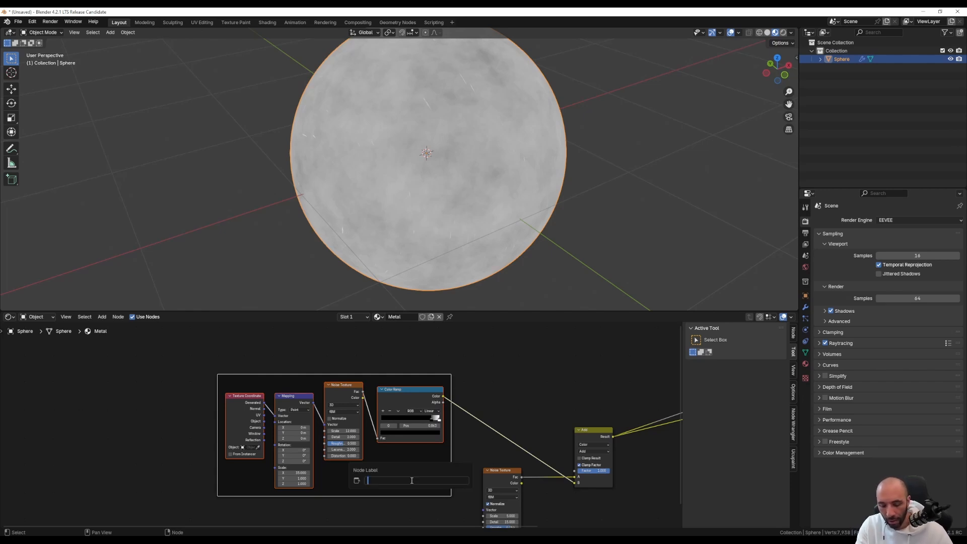
pyautogui.write('Rayures 1')
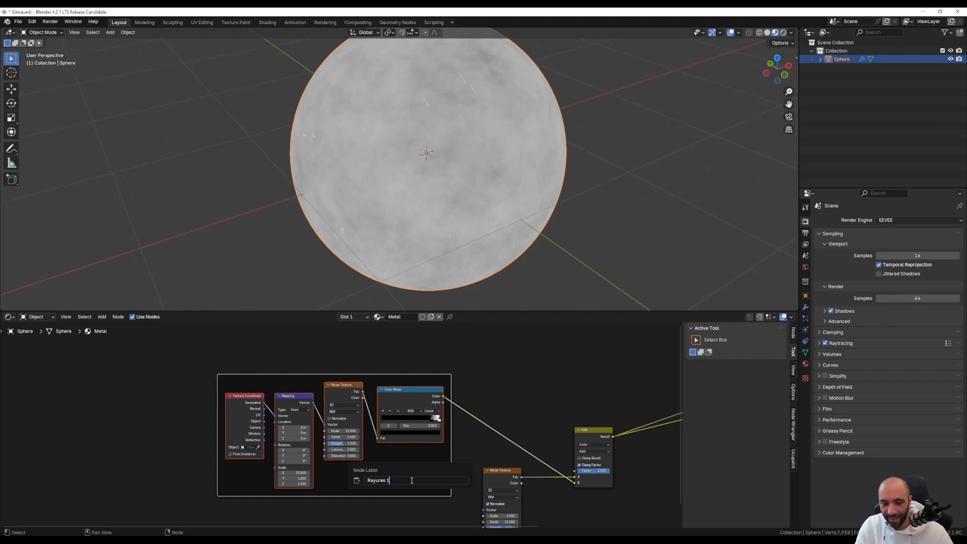
pyautogui.press('Return')
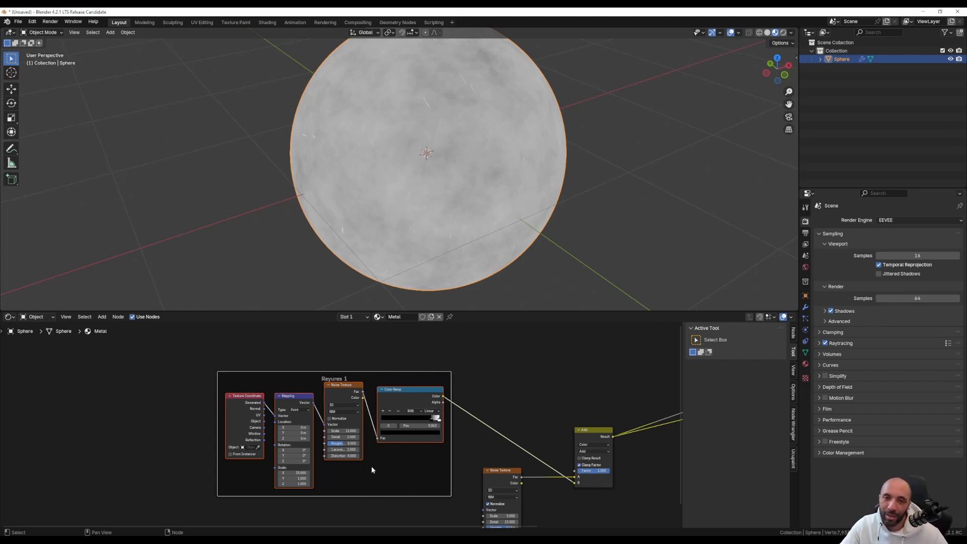
# Duplicate the "Rayures 1" frame with its four scratch nodes and place the copy directly above the original.
pyautogui.moveTo(371, 467); pyautogui.dragTo(338, 471, button='middle')
pyautogui.moveTo(398, 472)
pyautogui.mouseDown(button='middle')
pyautogui.moveTo(383, 462)
pyautogui.moveTo(392, 477)
pyautogui.mouseUp(button='middle')
pyautogui.scroll(-3, 383, 467)
pyautogui.moveTo(321, 489); pyautogui.dragTo(302, 485, button='middle')
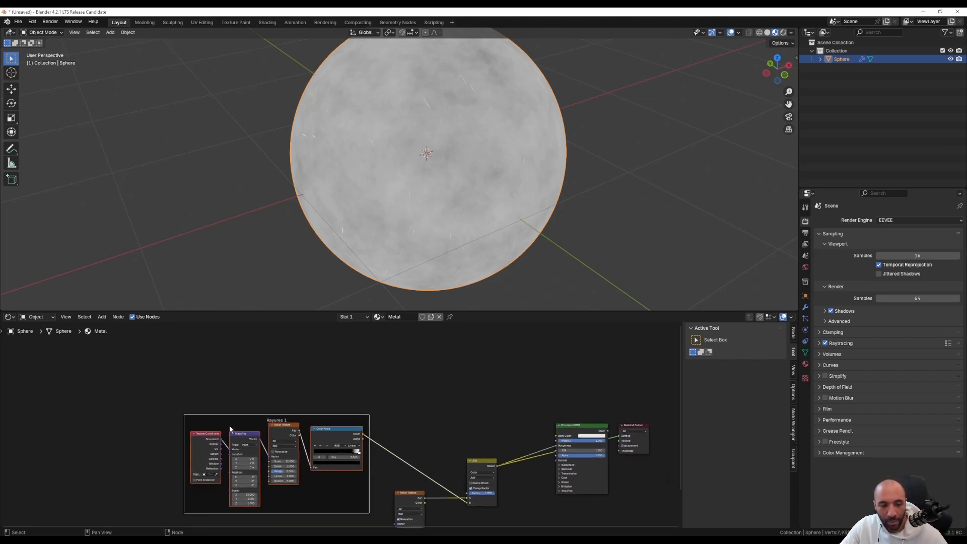
pyautogui.moveTo(228, 425); pyautogui.dragTo(219, 449, button='middle')
pyautogui.press('g')
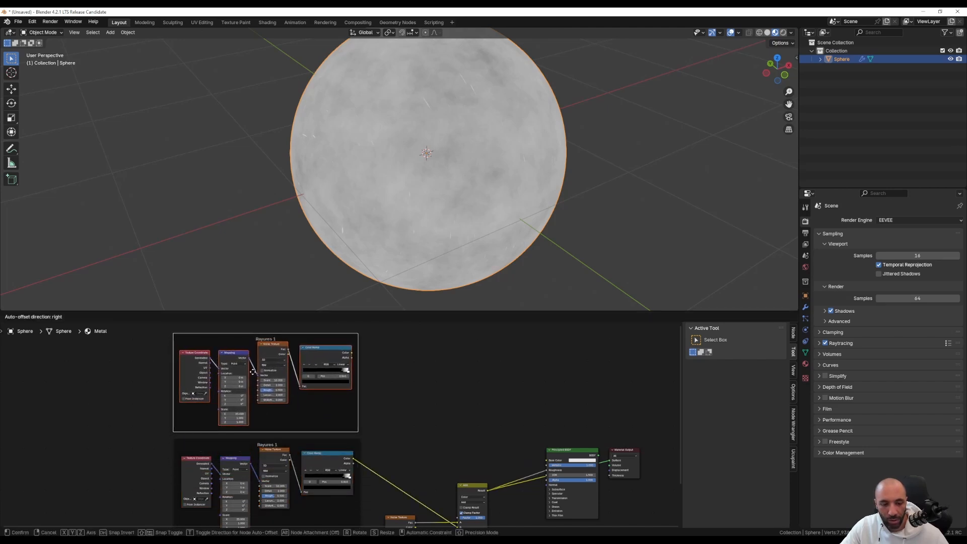
pyautogui.click(253, 373)
pyautogui.moveTo(375, 428); pyautogui.dragTo(319, 437, button='middle')
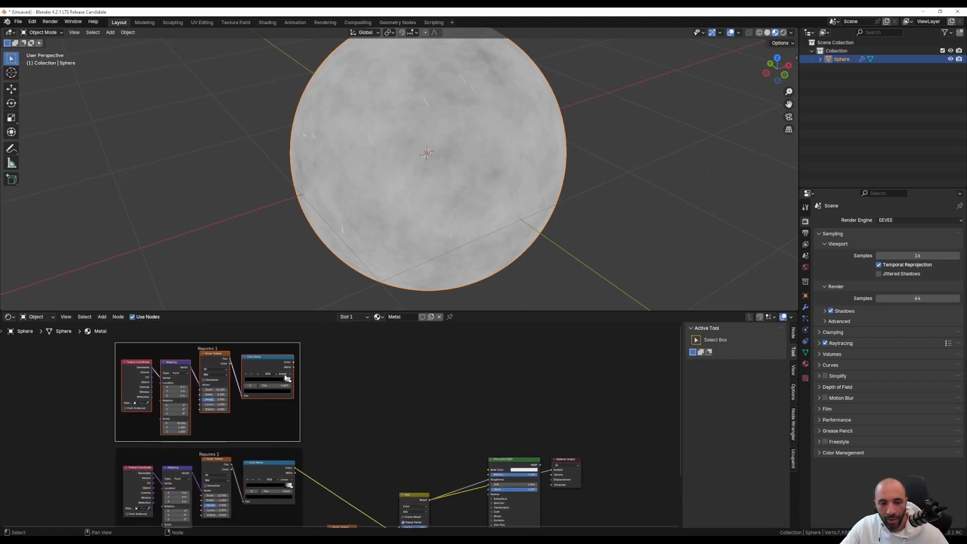
# Preview the duplicated frame's Color Ramp on the sphere and set its Mapping Scale to X 1 and Y 35.
pyautogui.moveTo(295, 468); pyautogui.dragTo(489, 470)
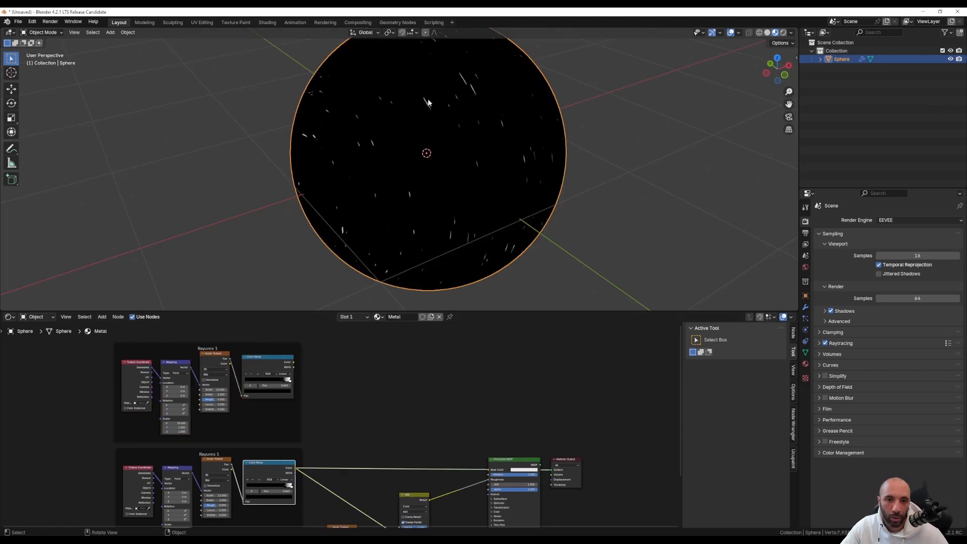
pyautogui.keyDown('ctrl'); pyautogui.keyDown('shift'); pyautogui.click(277, 361); pyautogui.keyUp('shift'); pyautogui.keyUp('ctrl')
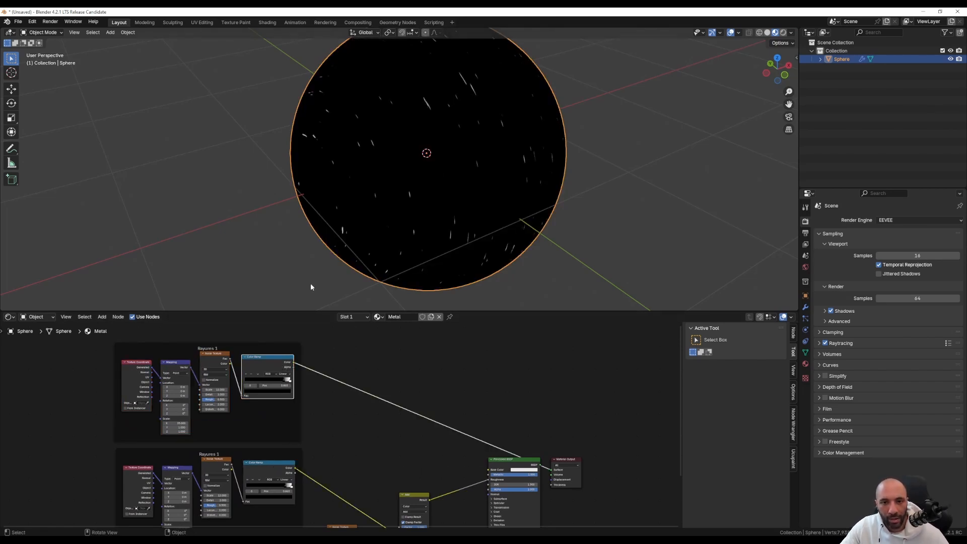
pyautogui.scroll(4, 158, 437)
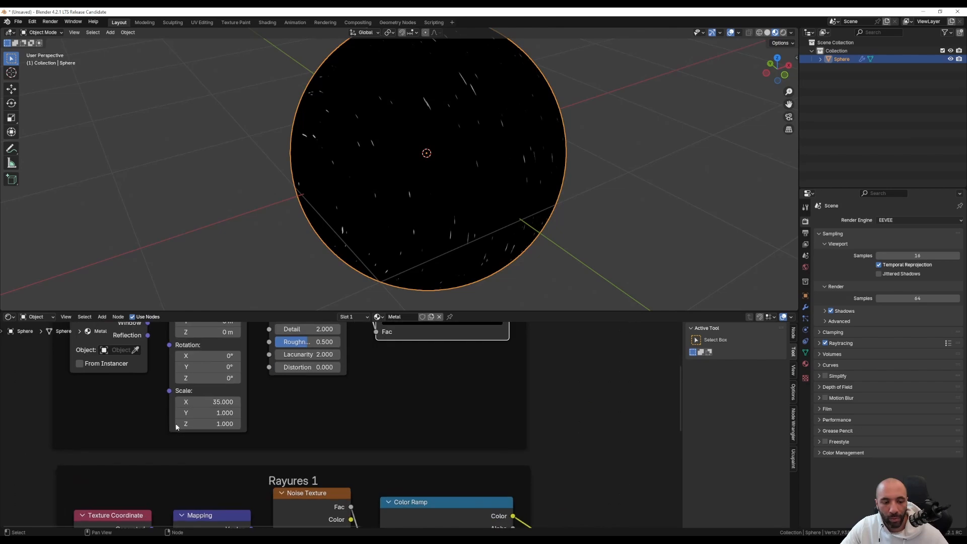
pyautogui.click(205, 402)
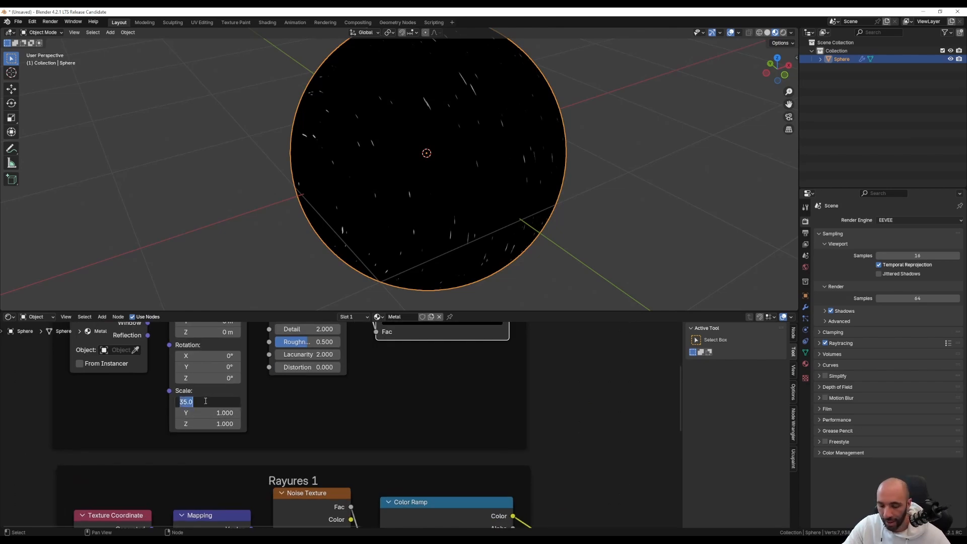
pyautogui.write('1')
pyautogui.press('Return')
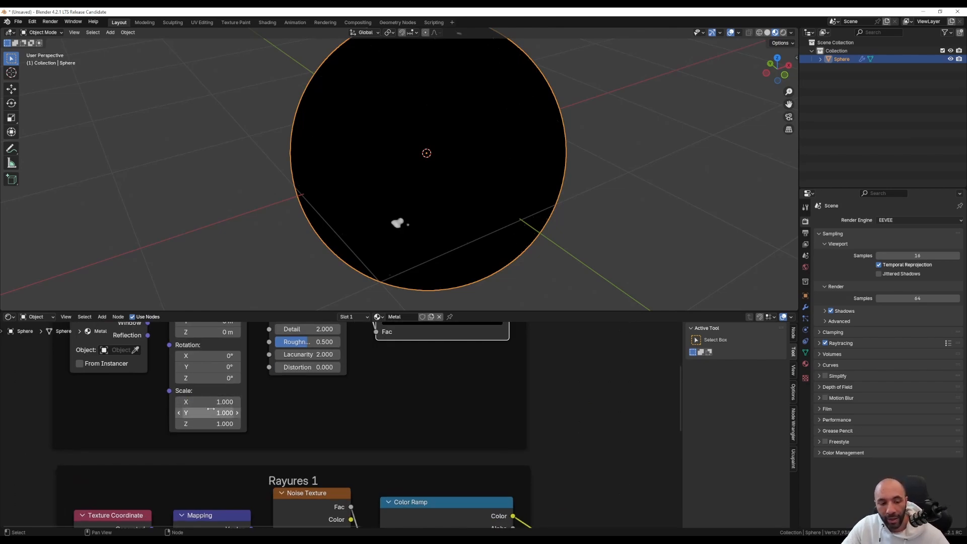
pyautogui.click(209, 412)
pyautogui.write('35')
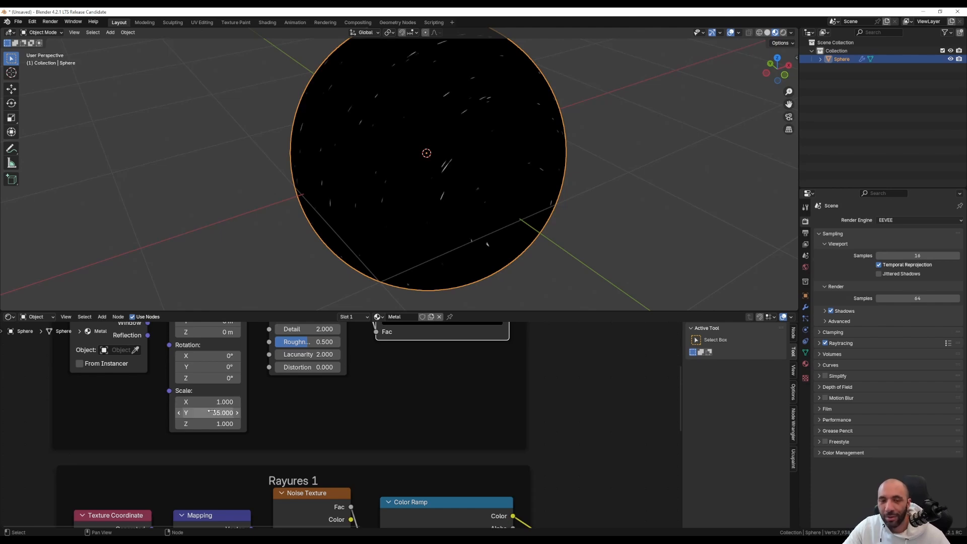
pyautogui.press('Return')
# Examine the duplicated scratches around the sphere and compare them with a preview of the original frame's Color Ramp.
pyautogui.moveTo(367, 168)
pyautogui.mouseDown(button='middle')
pyautogui.moveTo(461, 161)
pyautogui.moveTo(421, 184)
pyautogui.moveTo(376, 159)
pyautogui.mouseUp(button='middle')
pyautogui.moveTo(429, 141)
pyautogui.mouseDown(button='middle')
pyautogui.moveTo(371, 194)
pyautogui.moveTo(437, 142)
pyautogui.mouseUp(button='middle')
pyautogui.moveTo(459, 504); pyautogui.dragTo(428, 344, button='middle')
pyautogui.keyDown('ctrl'); pyautogui.keyDown('shift'); pyautogui.click(447, 464); pyautogui.keyUp('shift'); pyautogui.keyUp('ctrl')
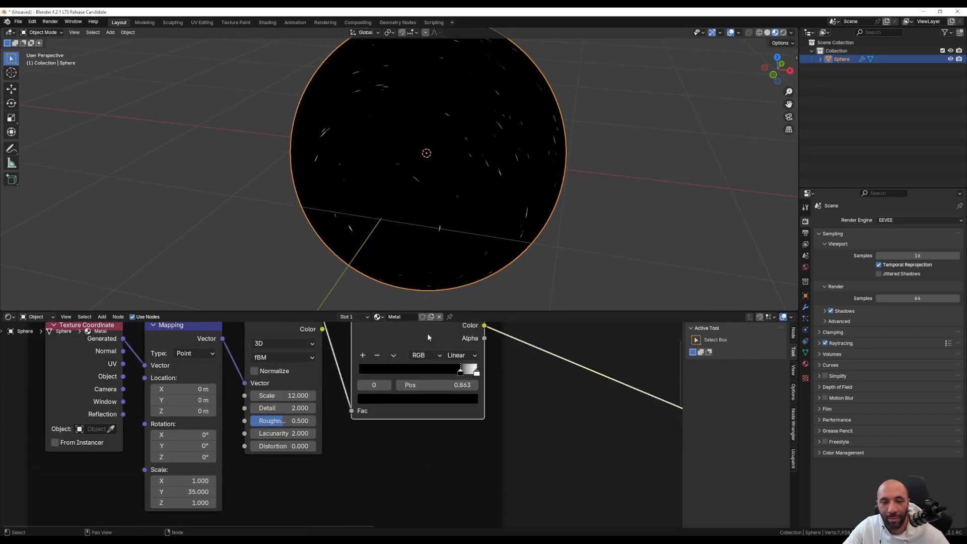
pyautogui.scroll(-2, 485, 371)
pyautogui.moveTo(485, 370); pyautogui.dragTo(393, 356, button='middle')
pyautogui.scroll(-2, 403, 398)
pyautogui.scroll(-2, 367, 440)
pyautogui.moveTo(369, 413)
pyautogui.mouseDown(button='middle')
pyautogui.moveTo(397, 417)
pyautogui.moveTo(388, 409)
pyautogui.mouseUp(button='middle')
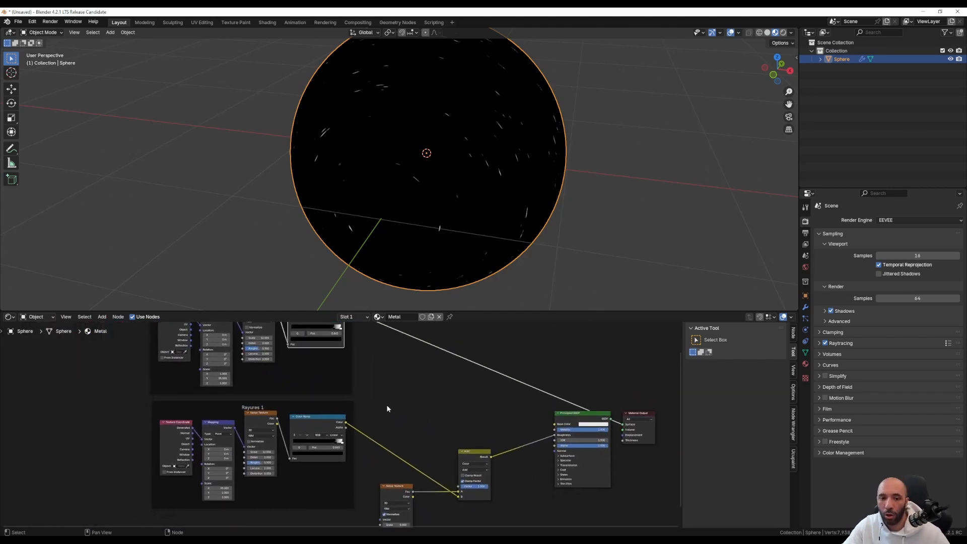
pyautogui.moveTo(361, 363); pyautogui.dragTo(337, 406, button='middle')
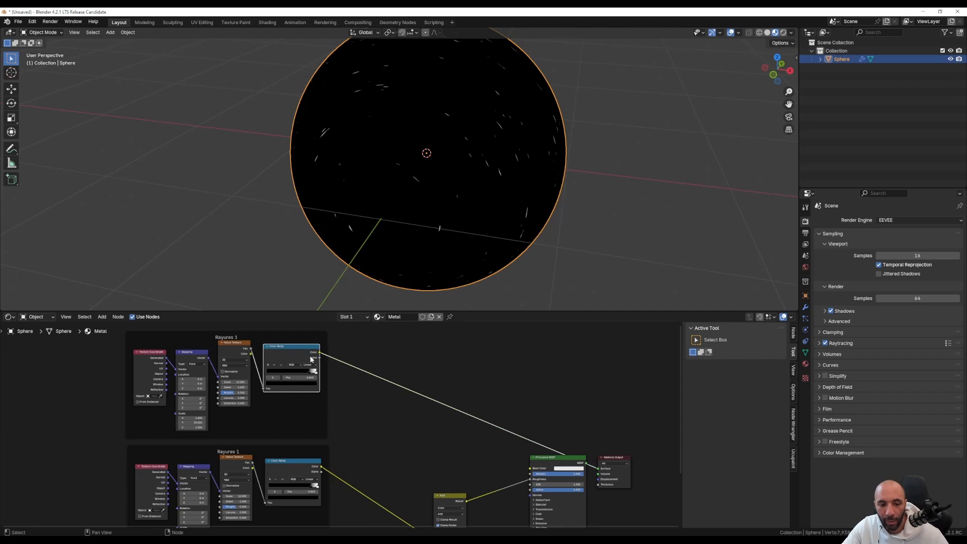
pyautogui.keyDown('ctrl'); pyautogui.keyDown('shift'); pyautogui.click(301, 468); pyautogui.keyUp('shift'); pyautogui.keyUp('ctrl')
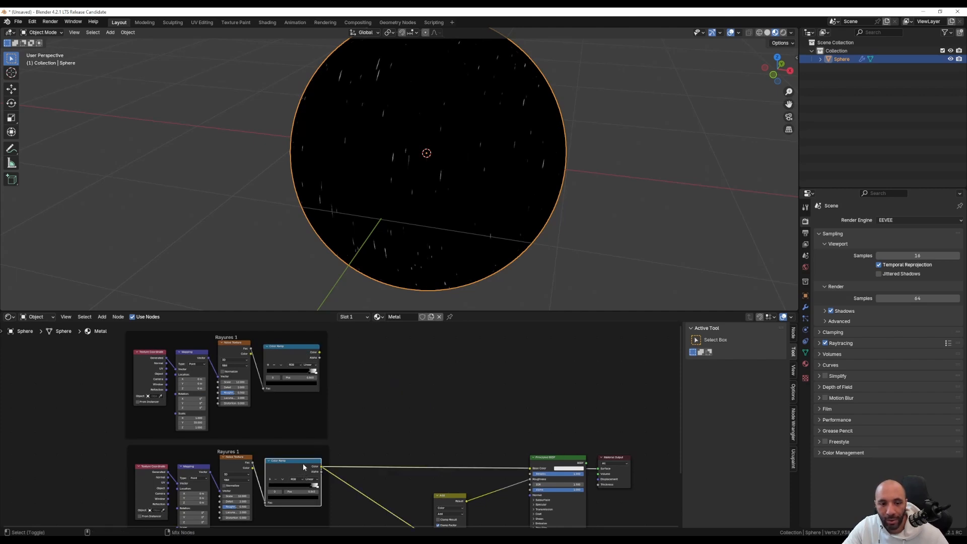
# Move both scratch frames together, farther away from the Add node.
pyautogui.scroll(-2, 303, 463)
pyautogui.moveTo(341, 437); pyautogui.dragTo(389, 416, button='middle')
pyautogui.click(223, 406)
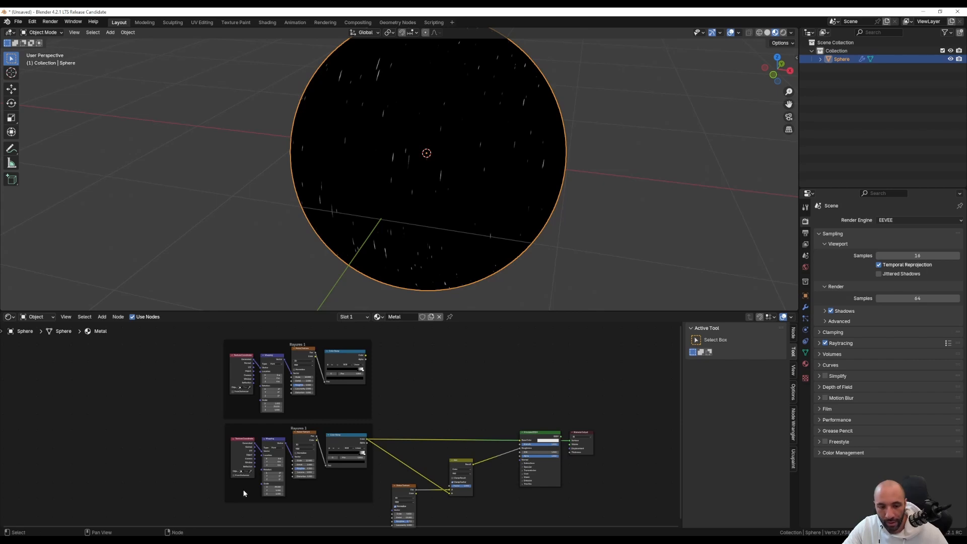
pyautogui.moveTo(170, 367); pyautogui.dragTo(232, 493)
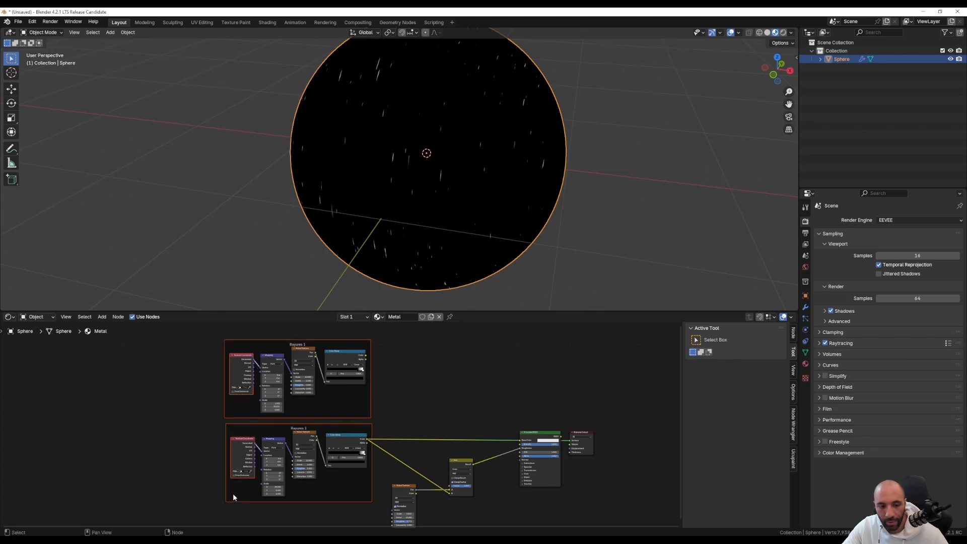
pyautogui.press('g')
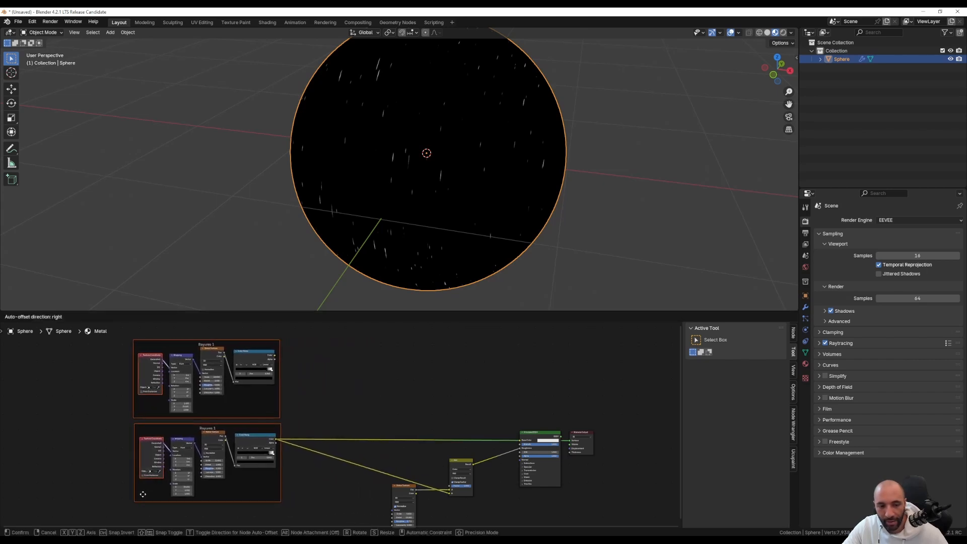
pyautogui.click(139, 494)
# Add a Mix Color node beside the frames, feeding the upper Color Ramp into A and the lower Color Ramp into B.
pyautogui.click(358, 400)
pyautogui.hotkey('shift', 'a')
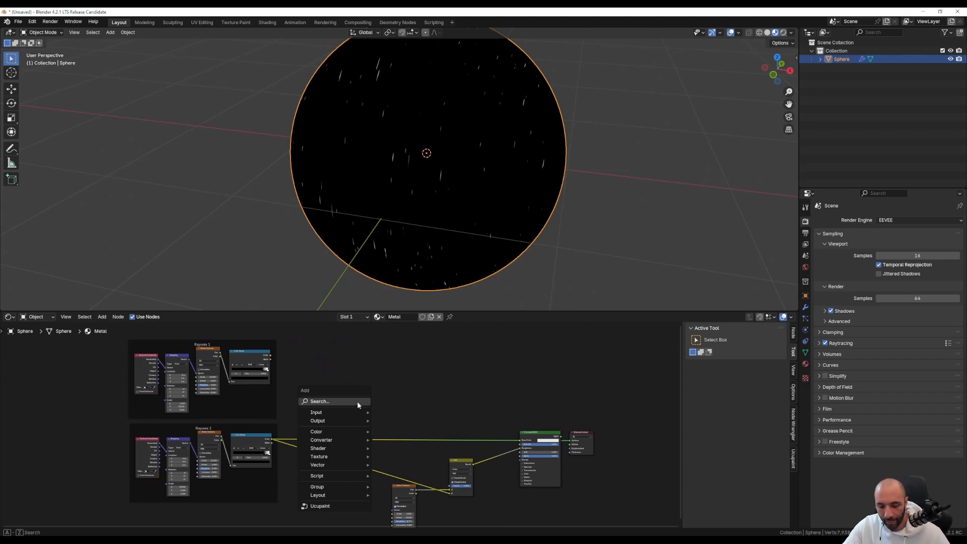
pyautogui.write('mix co')
pyautogui.press('Return')
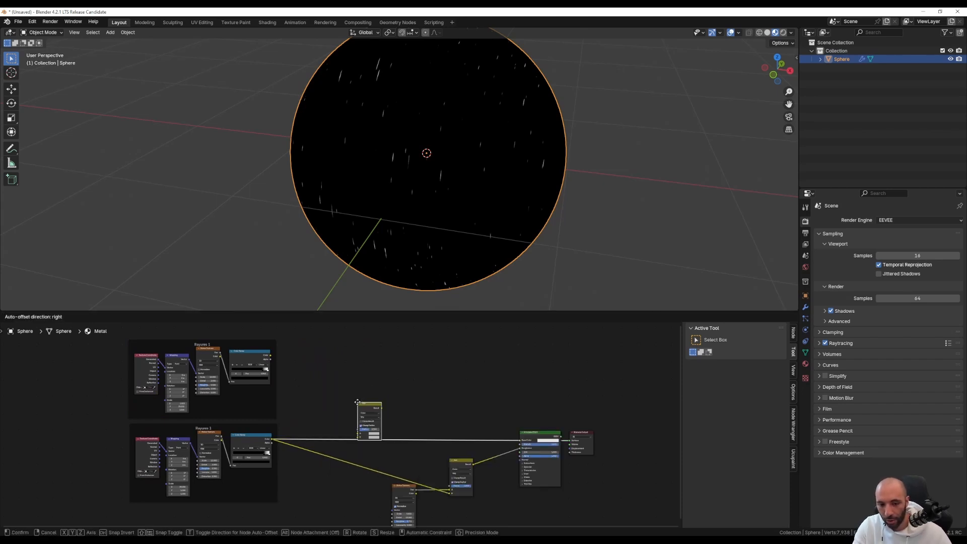
pyautogui.click(336, 387)
pyautogui.scroll(2, 298, 420)
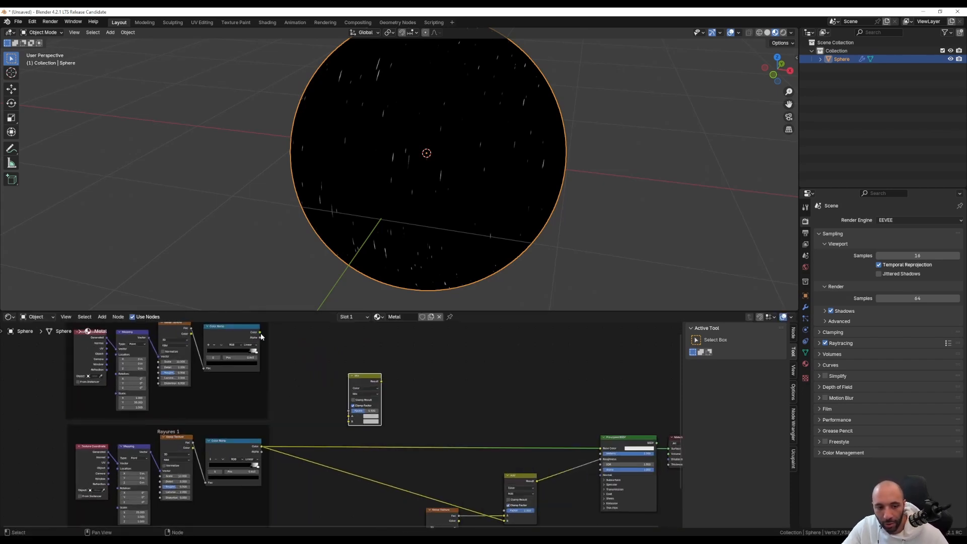
pyautogui.moveTo(260, 332); pyautogui.dragTo(349, 416)
pyautogui.moveTo(261, 447); pyautogui.dragTo(348, 421)
# Preview the new Mix node on the sphere and inspect the two combined scratch layers up close.
pyautogui.keyDown('ctrl'); pyautogui.hscroll(5, 421, 461); pyautogui.keyUp('ctrl')
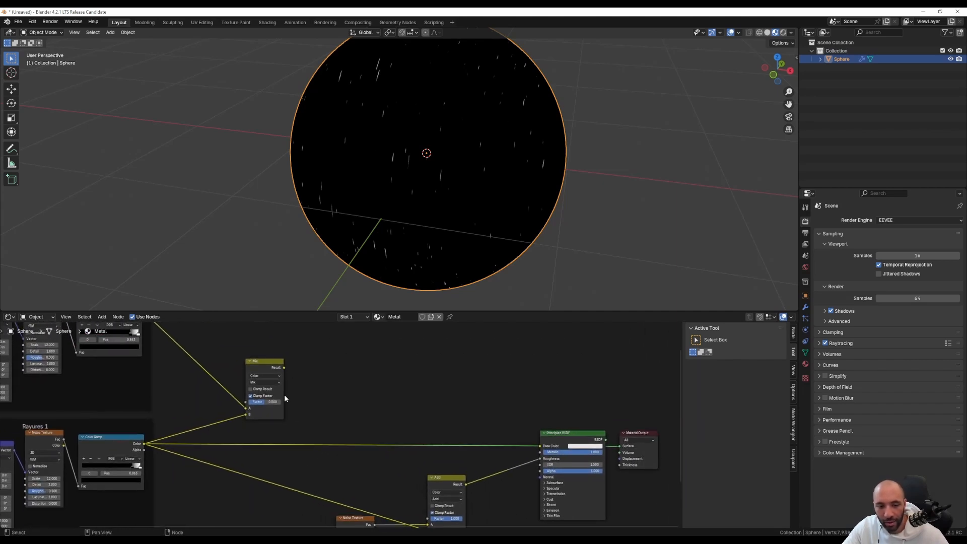
pyautogui.keyDown('ctrl'); pyautogui.keyDown('shift'); pyautogui.click(265, 362); pyautogui.keyUp('shift'); pyautogui.keyUp('ctrl')
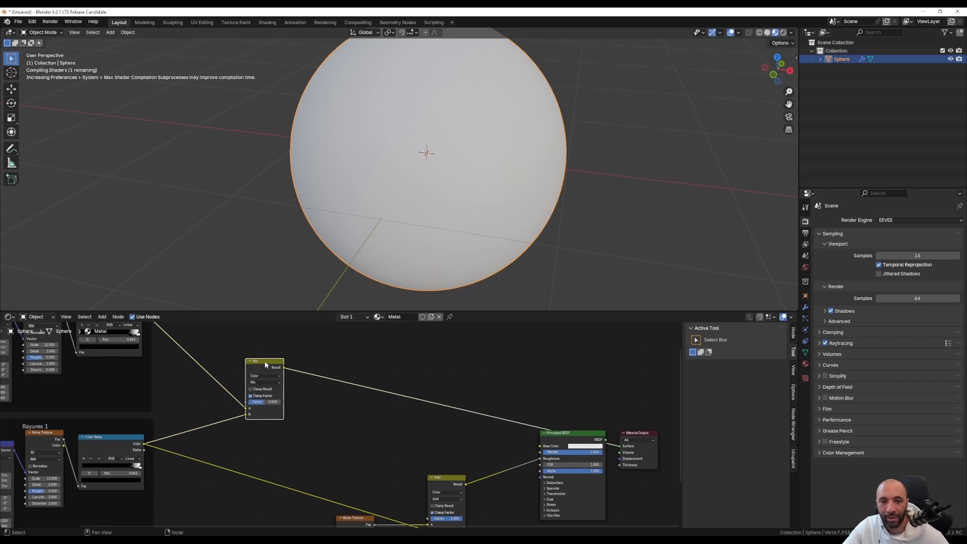
pyautogui.moveTo(433, 160); pyautogui.dragTo(500, 116, button='middle')
pyautogui.scroll(3, 455, 163)
pyautogui.press('Home')
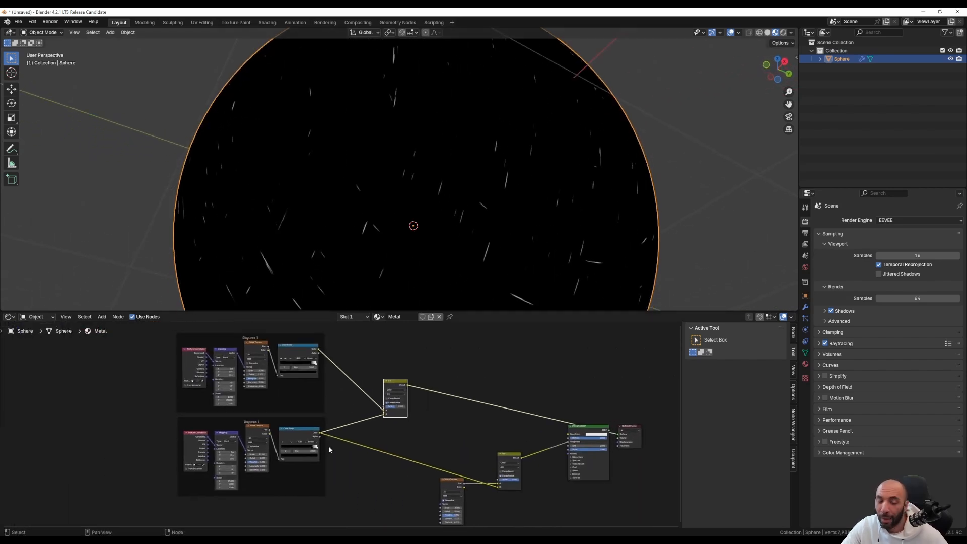
# Relabel the upper scratch frame "Rayures 2".
pyautogui.scroll(3, 249, 339)
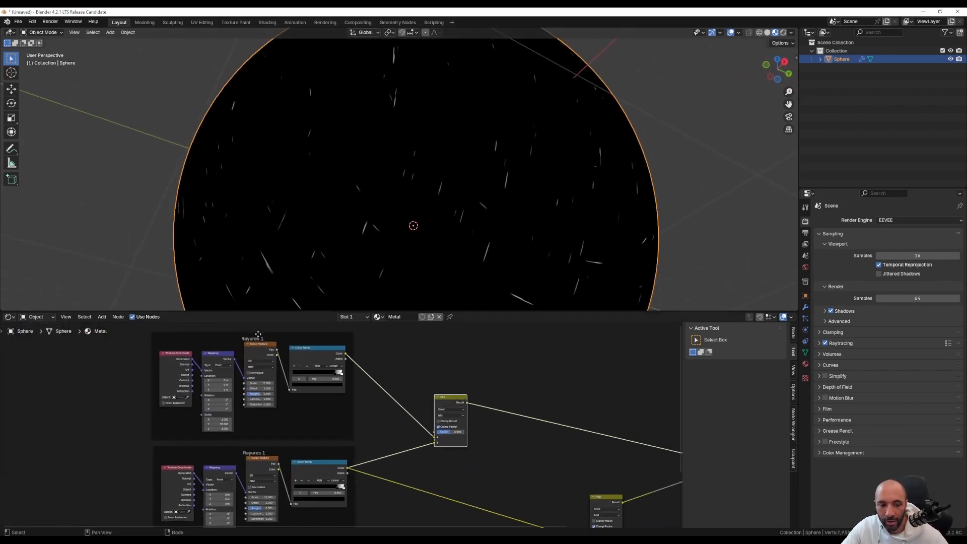
pyautogui.click(258, 337)
pyautogui.press('F2')
pyautogui.click(256, 338)
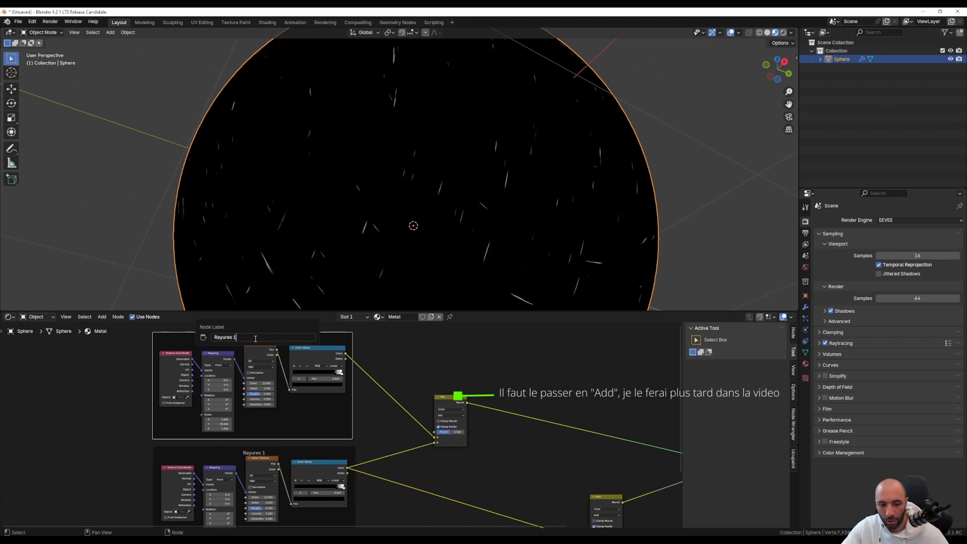
pyautogui.write('2')
pyautogui.press('Return')
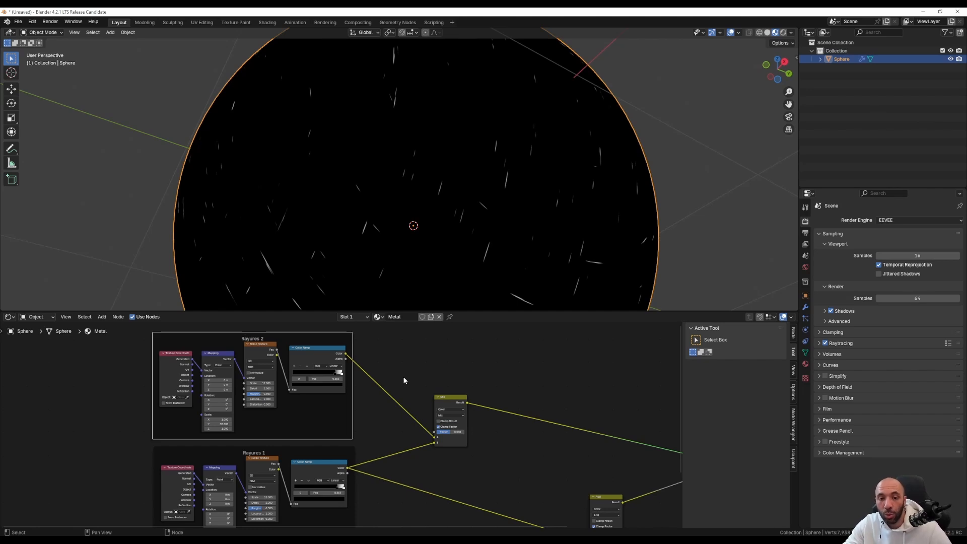
# Add a Noise Texture above the "Rayures 2" frame and attach Mapping and Texture Coordinate nodes to it.
pyautogui.scroll(-2, 479, 171)
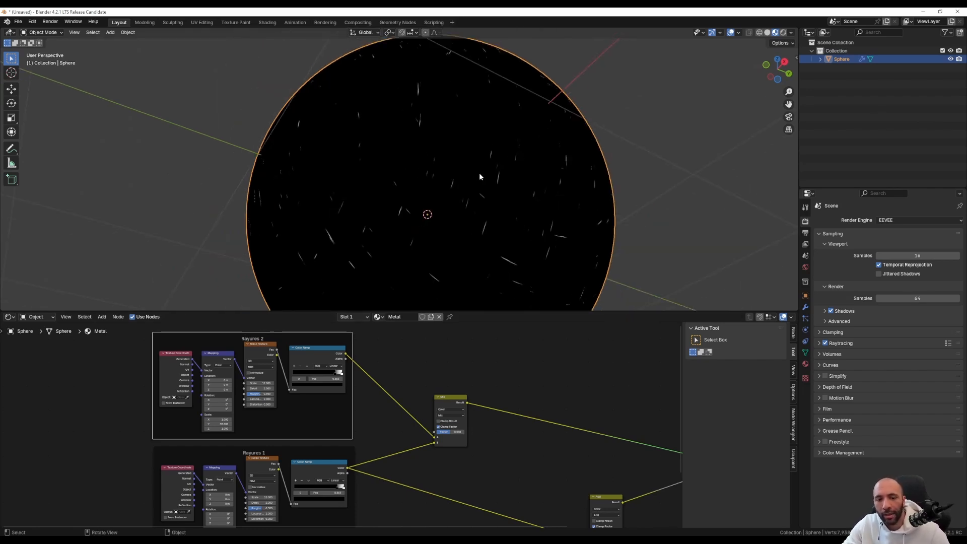
pyautogui.moveTo(479, 176)
pyautogui.mouseDown(button='middle')
pyautogui.moveTo(463, 188)
pyautogui.moveTo(479, 190)
pyautogui.mouseUp(button='middle')
pyautogui.moveTo(409, 385); pyautogui.dragTo(415, 414, button='middle')
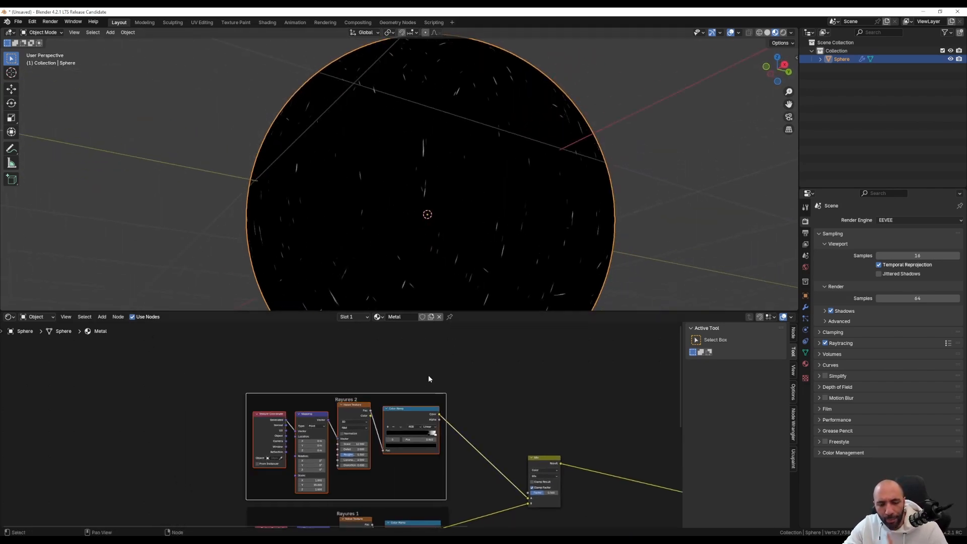
pyautogui.moveTo(415, 377); pyautogui.dragTo(326, 395, button='middle')
pyautogui.click(326, 389)
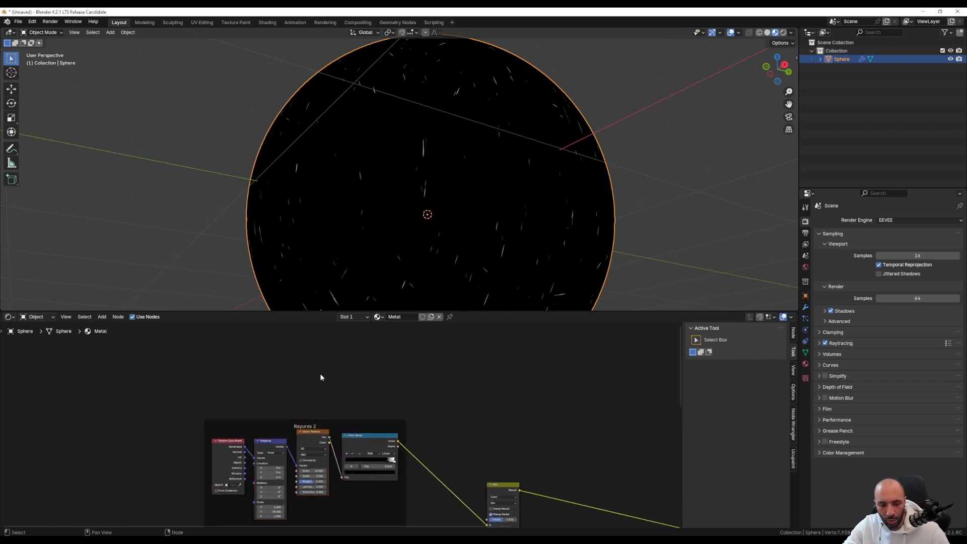
pyautogui.hotkey('shift', 'a')
pyautogui.write('noise')
pyautogui.press('Return')
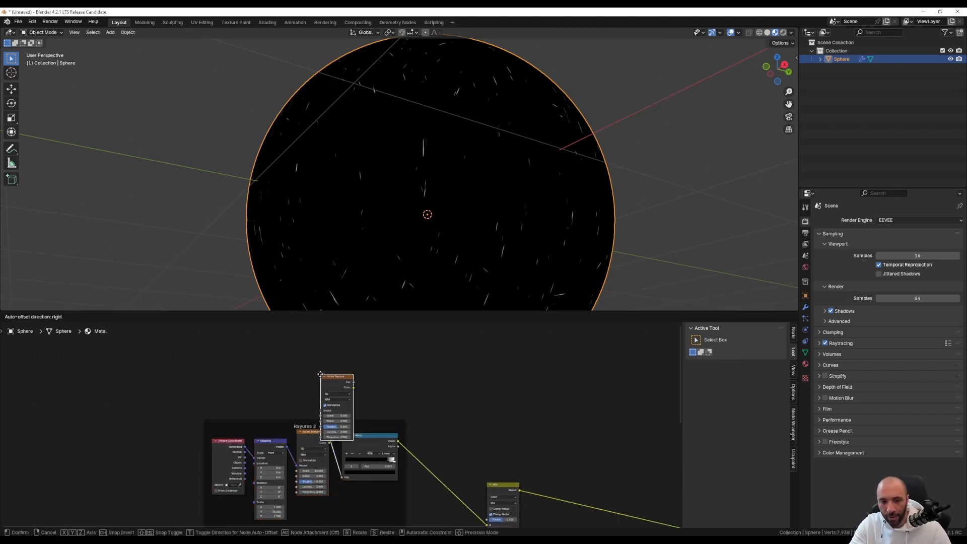
pyautogui.click(293, 346)
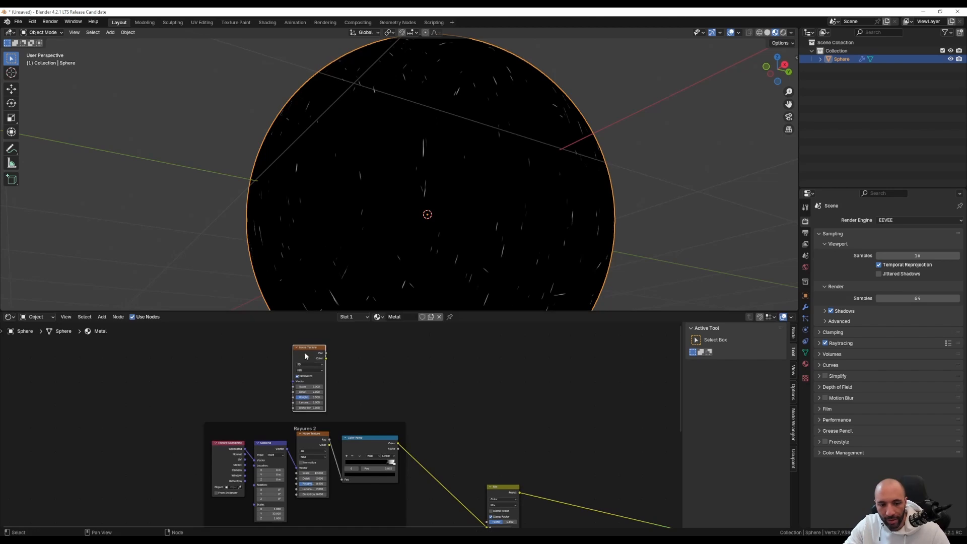
pyautogui.hotkey('ctrl', 't')
# Move the new Texture Coordinate and Mapping nodes up, slightly farther away from their Noise Texture.
pyautogui.scroll(2, 258, 399)
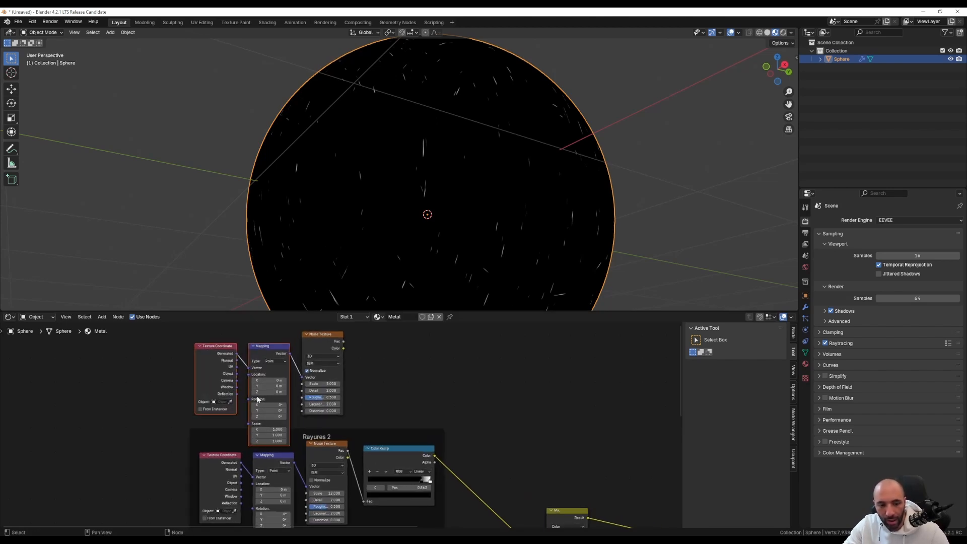
pyautogui.moveTo(174, 348); pyautogui.dragTo(267, 402)
pyautogui.press('g')
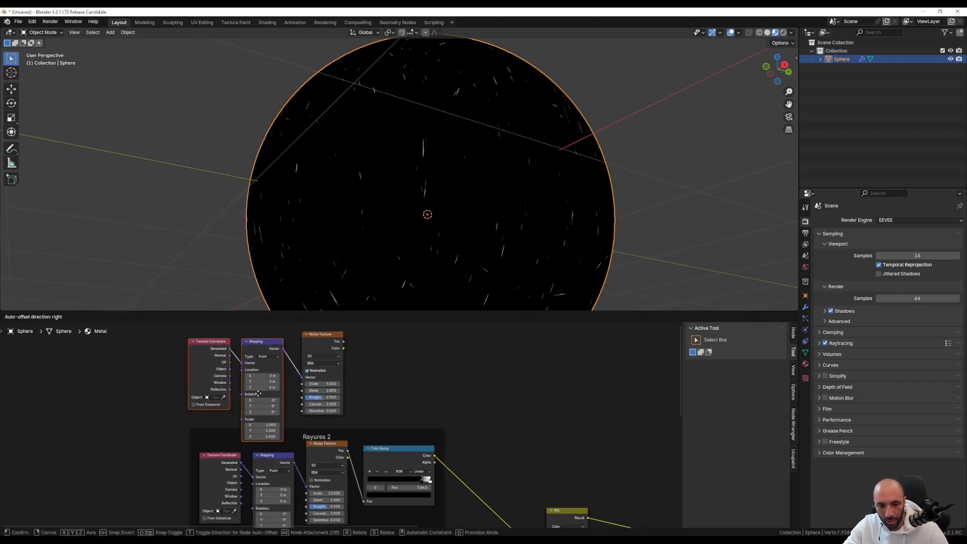
pyautogui.click(255, 377)
# Preview the new Noise Texture above the "Rayures 2" frame on the sphere.
pyautogui.moveTo(380, 397); pyautogui.dragTo(340, 421, button='middle')
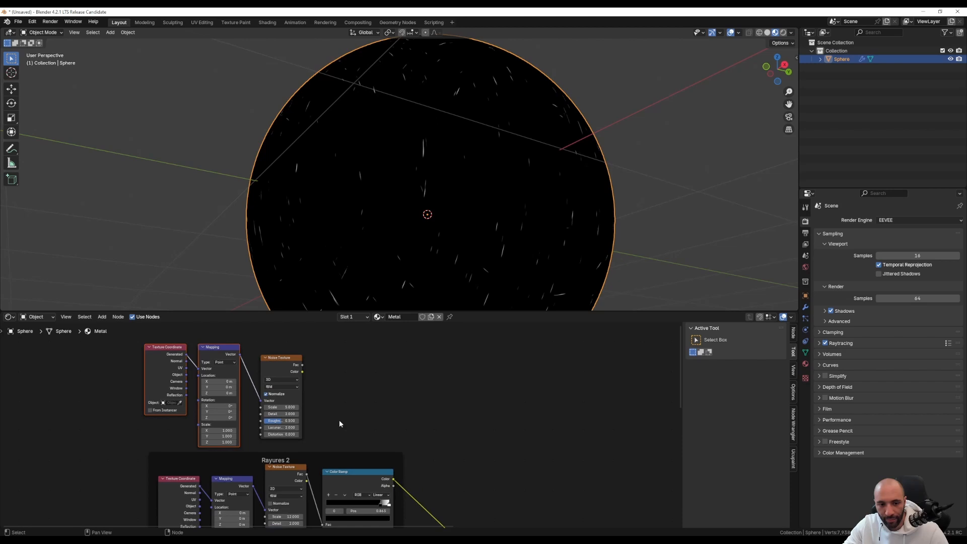
pyautogui.keyDown('ctrl'); pyautogui.keyDown('shift'); pyautogui.click(280, 362); pyautogui.keyUp('shift'); pyautogui.keyUp('ctrl')
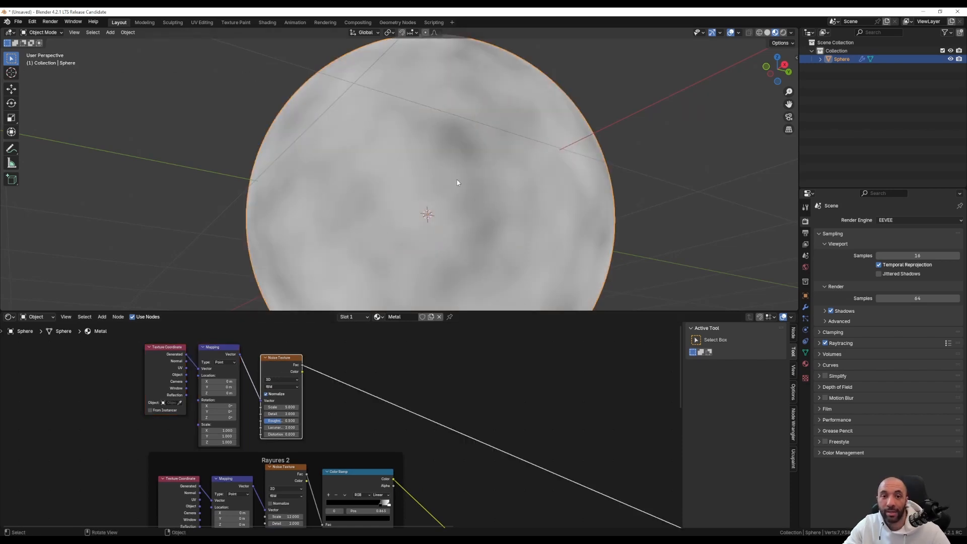
pyautogui.hotkey('shift', 'a')
pyautogui.write('color')
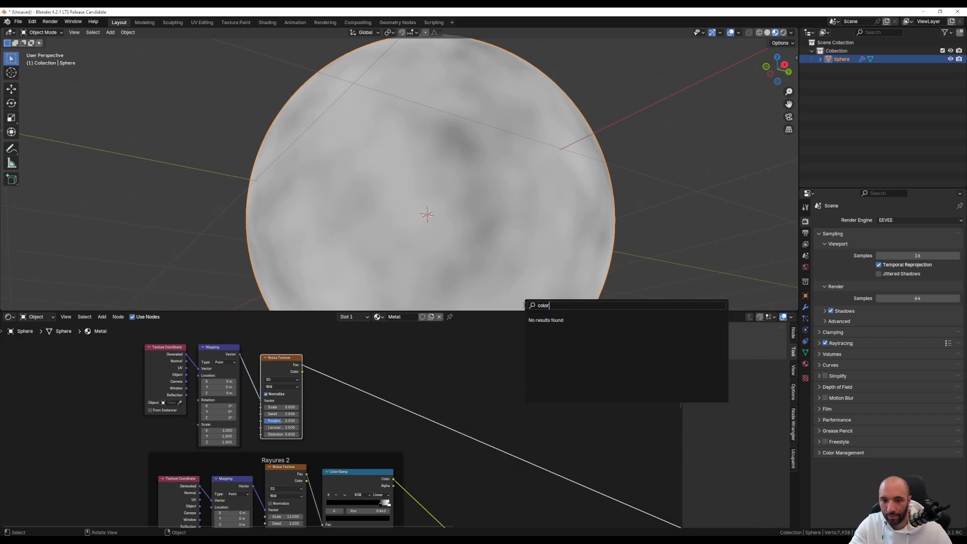
pyautogui.press('Escape')
# Insert a Color Ramp after the new Noise Texture and tighten its contrast, moving the black stop to 0.510 and the white stop inward.
pyautogui.hotkey('shift', 'a')
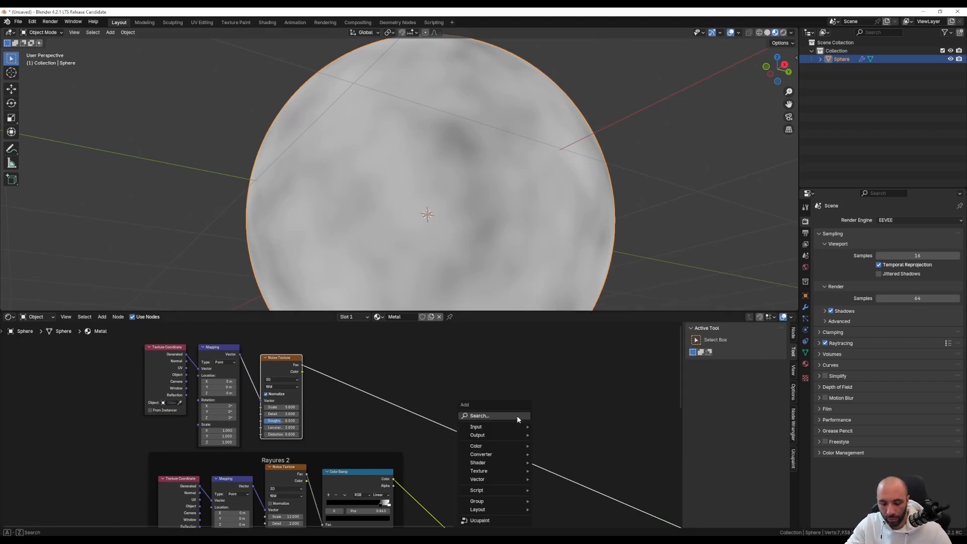
pyautogui.write('color ramp')
pyautogui.press('Return')
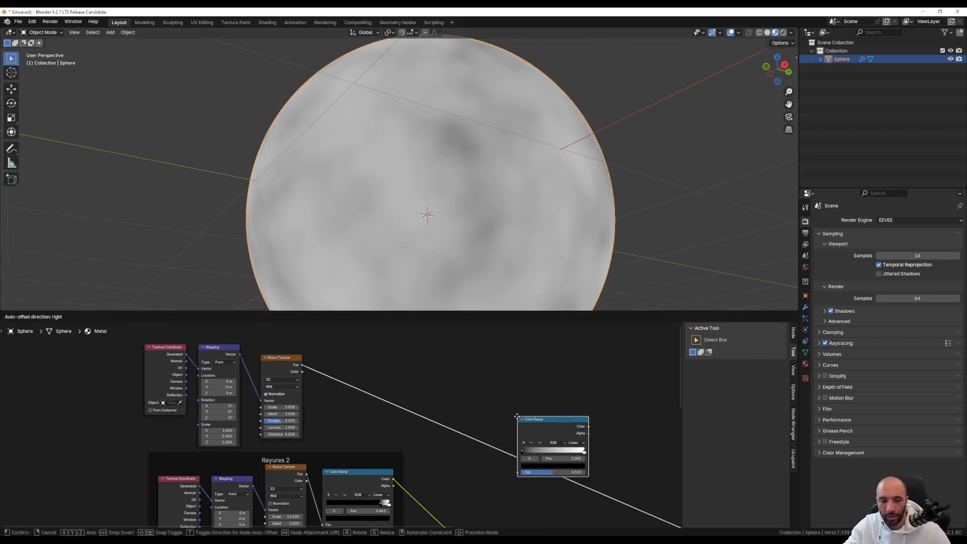
pyautogui.click(341, 358)
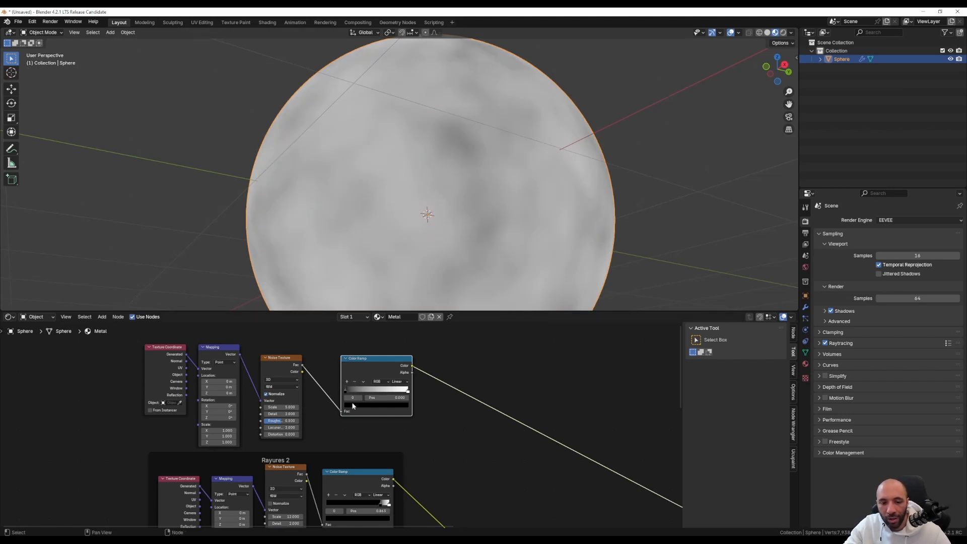
pyautogui.moveTo(346, 389); pyautogui.dragTo(387, 395)
pyautogui.moveTo(376, 389); pyautogui.dragTo(379, 389)
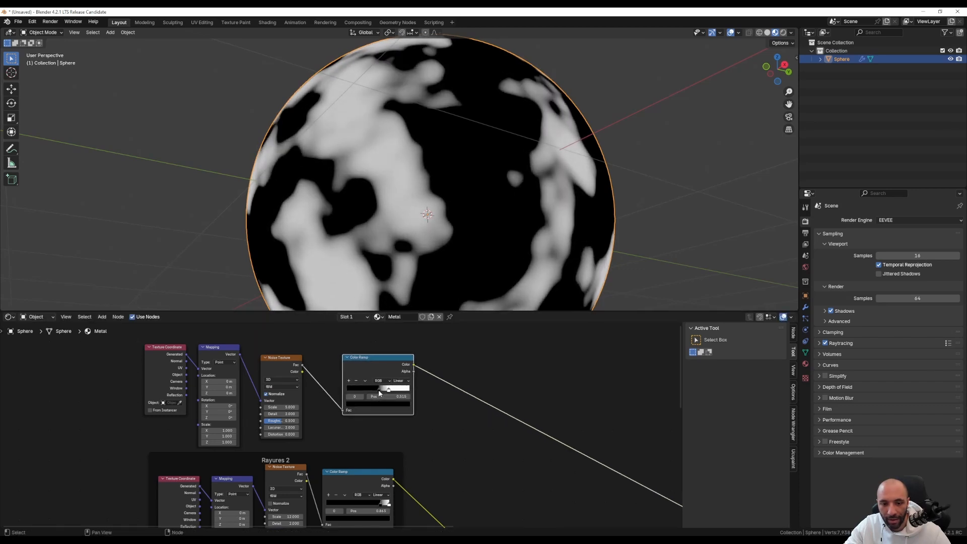
# Set the new noise's Scale to 4.200, Detail to 5.300 and Roughness to 0.553, and its Mapping scale to 4.900 on all axes.
pyautogui.scroll(3, 286, 409)
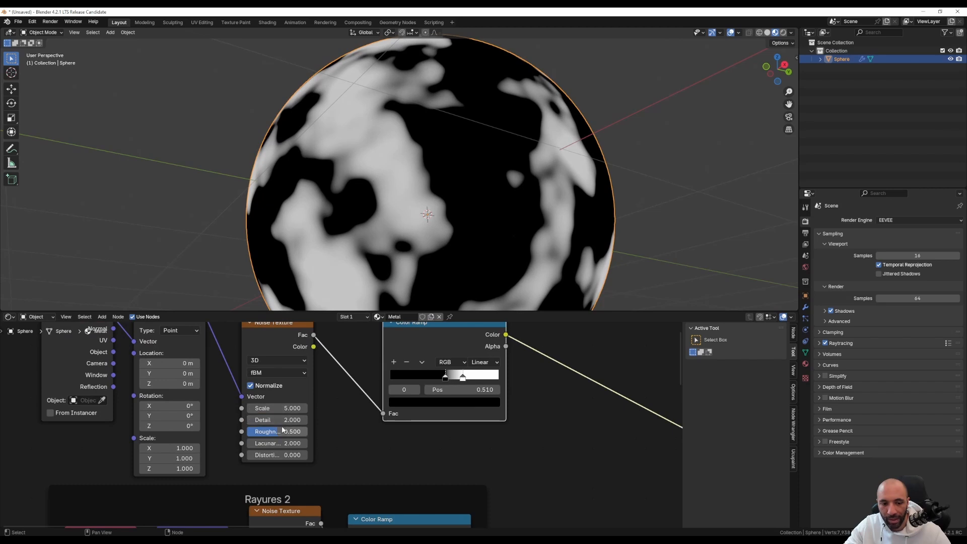
pyautogui.moveTo(285, 420); pyautogui.dragTo(297, 421)
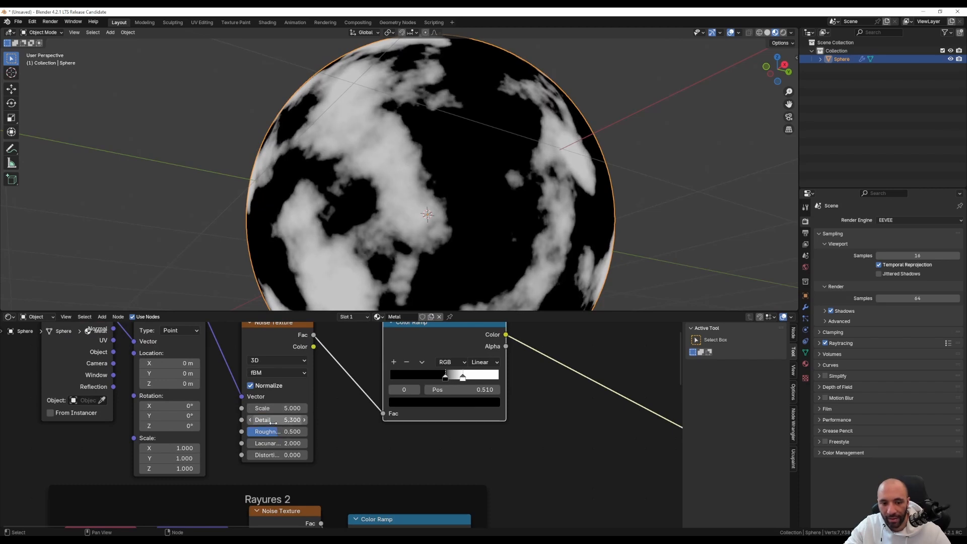
pyautogui.moveTo(272, 436); pyautogui.dragTo(267, 408)
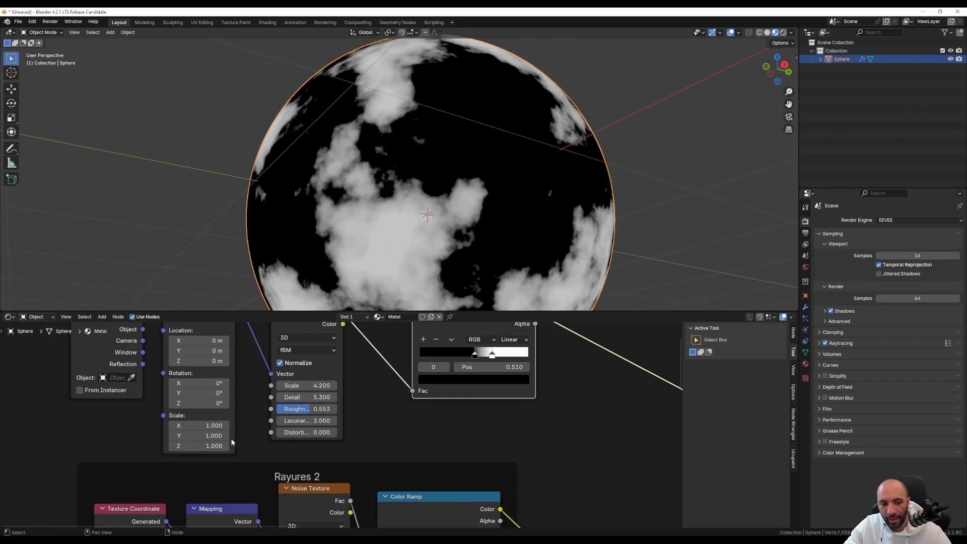
pyautogui.moveTo(177, 448); pyautogui.dragTo(206, 425, button='middle')
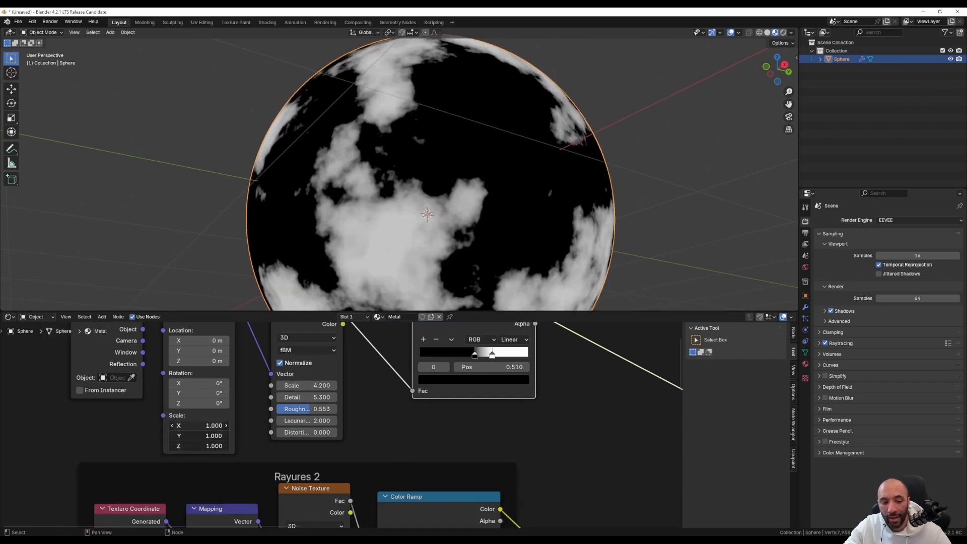
pyautogui.moveTo(199, 446); pyautogui.dragTo(204, 425)
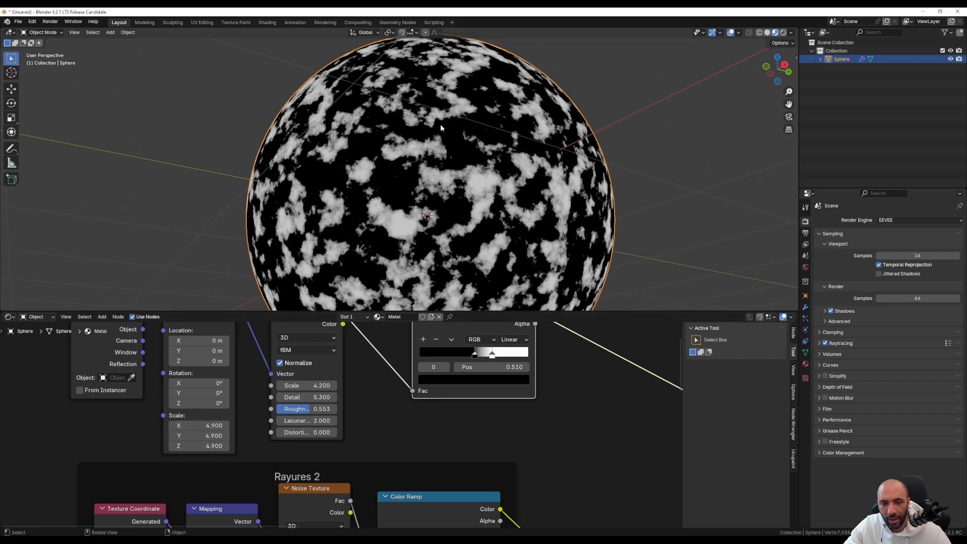
# Reduce the noise to sparse spots by moving the Color Ramp's black stop to 0.701 and white stop to 0.838.
pyautogui.moveTo(440, 123)
pyautogui.mouseDown(button='middle')
pyautogui.moveTo(439, 170)
pyautogui.moveTo(441, 132)
pyautogui.moveTo(434, 142)
pyautogui.mouseUp(button='middle')
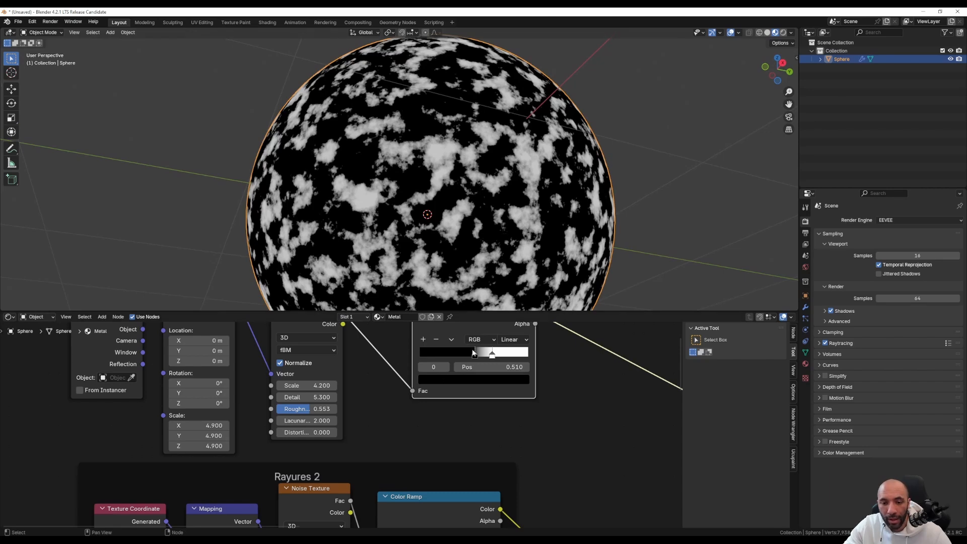
pyautogui.moveTo(492, 354)
pyautogui.mouseDown()
pyautogui.moveTo(520, 354)
pyautogui.moveTo(480, 353)
pyautogui.moveTo(496, 357)
pyautogui.mouseUp()
pyautogui.moveTo(500, 294); pyautogui.dragTo(366, 225, button='middle')
pyautogui.scroll(3, 362, 224)
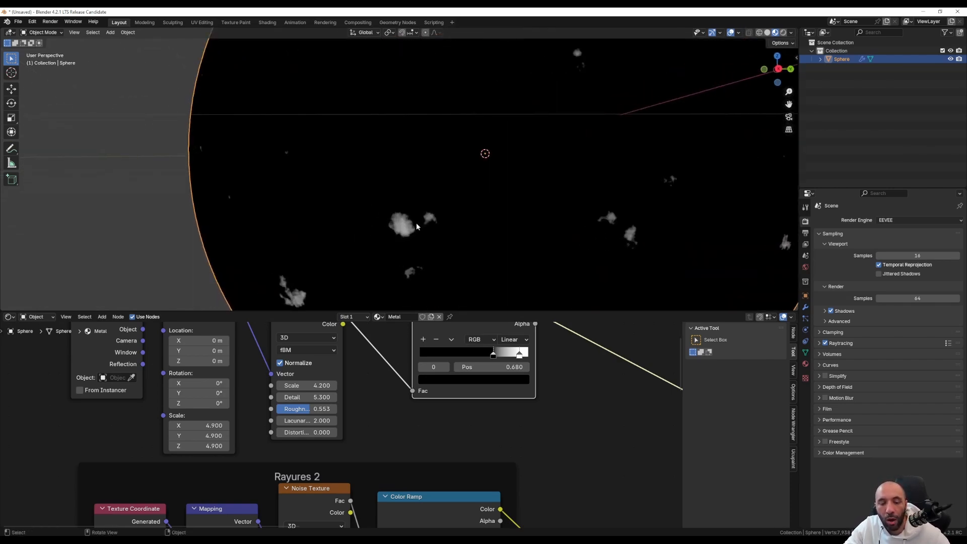
pyautogui.moveTo(495, 356); pyautogui.dragTo(498, 357)
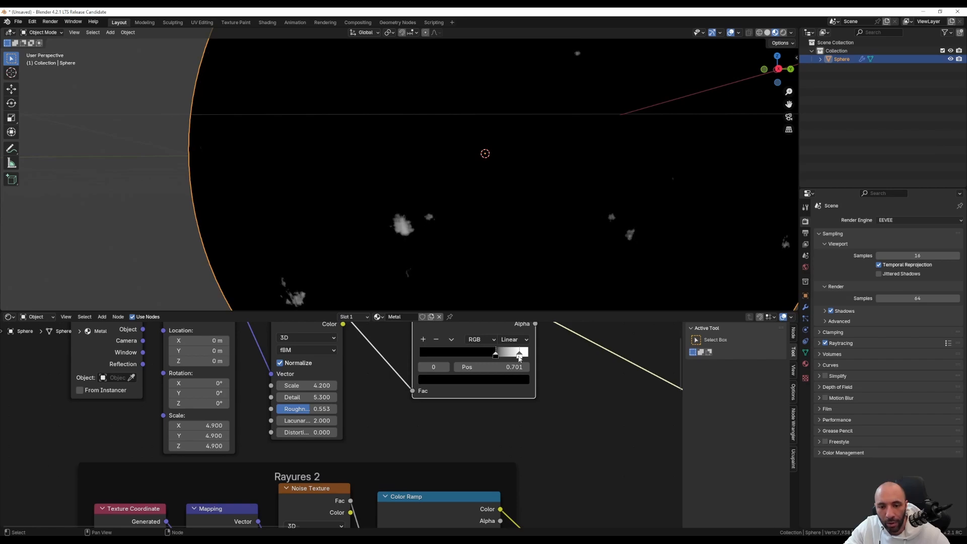
pyautogui.click(519, 356)
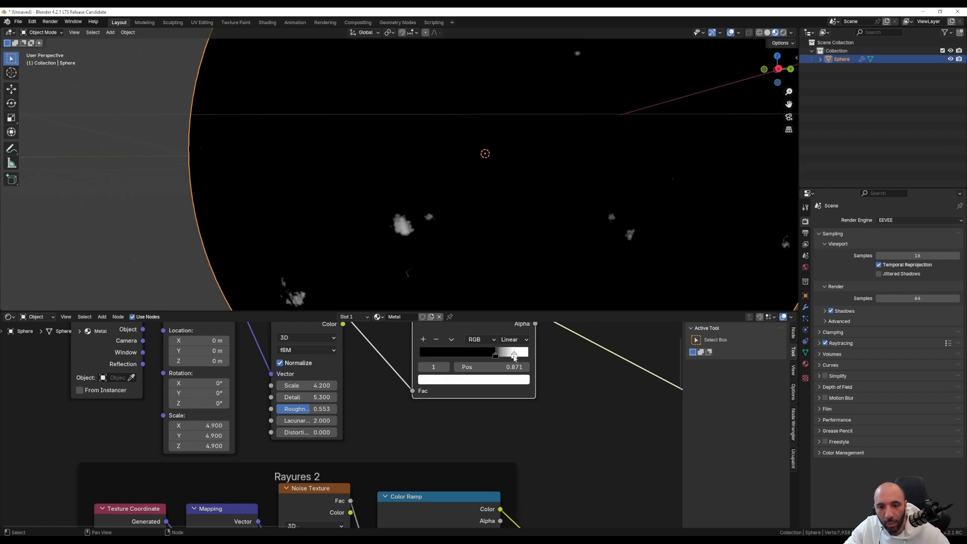
pyautogui.moveTo(514, 358); pyautogui.dragTo(511, 357)
pyautogui.scroll(-6, 455, 128)
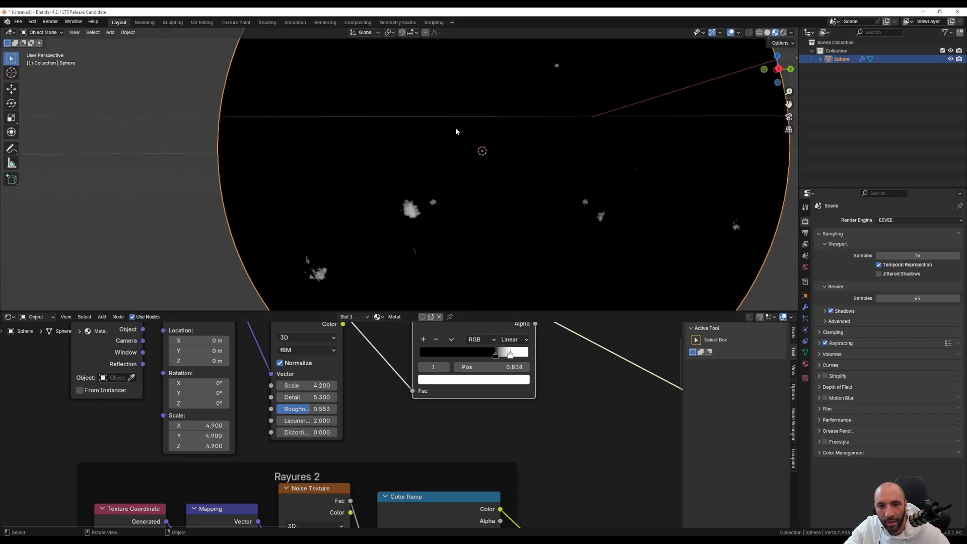
# Soften the isolated spots by moving the Color Ramp's white stop to 0.888, and check them around the sphere.
pyautogui.moveTo(455, 128); pyautogui.dragTo(325, 146, button='middle')
pyautogui.scroll(3, 530, 153)
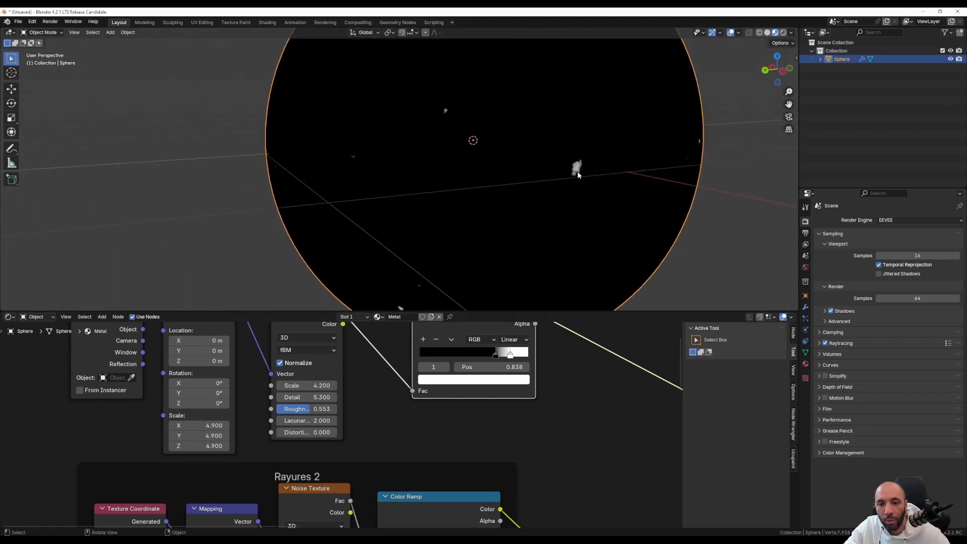
pyautogui.moveTo(578, 175); pyautogui.dragTo(556, 175, button='middle')
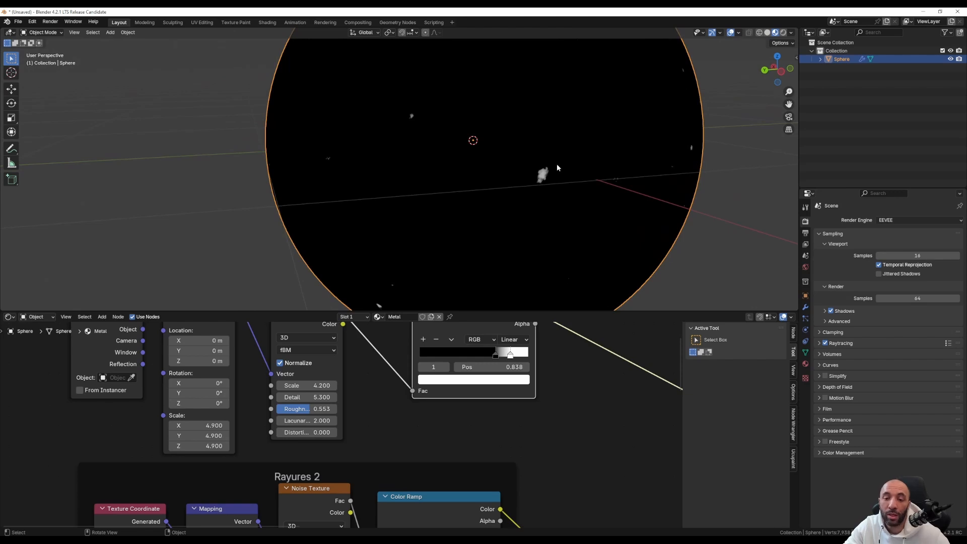
pyautogui.scroll(2, 545, 182)
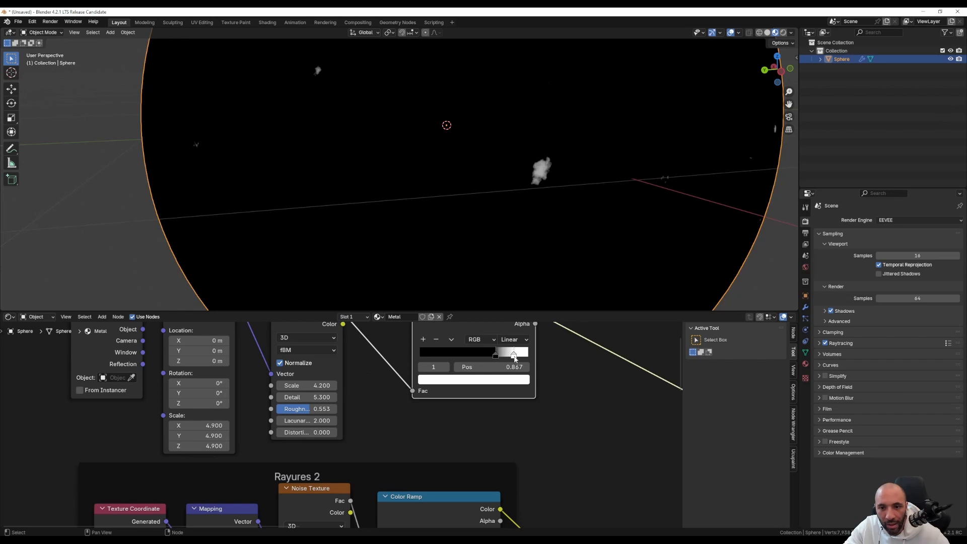
pyautogui.scroll(-4, 505, 200)
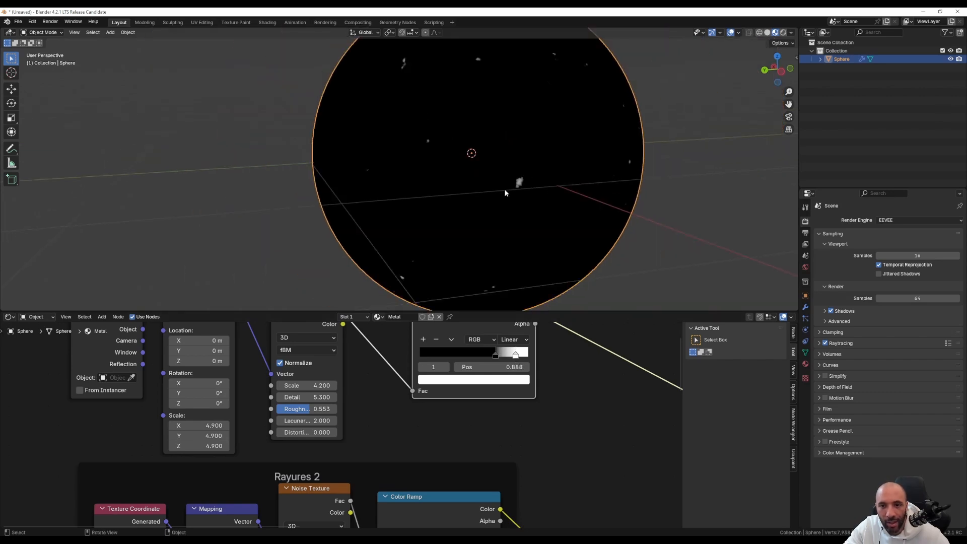
pyautogui.moveTo(503, 188); pyautogui.dragTo(576, 192, button='middle')
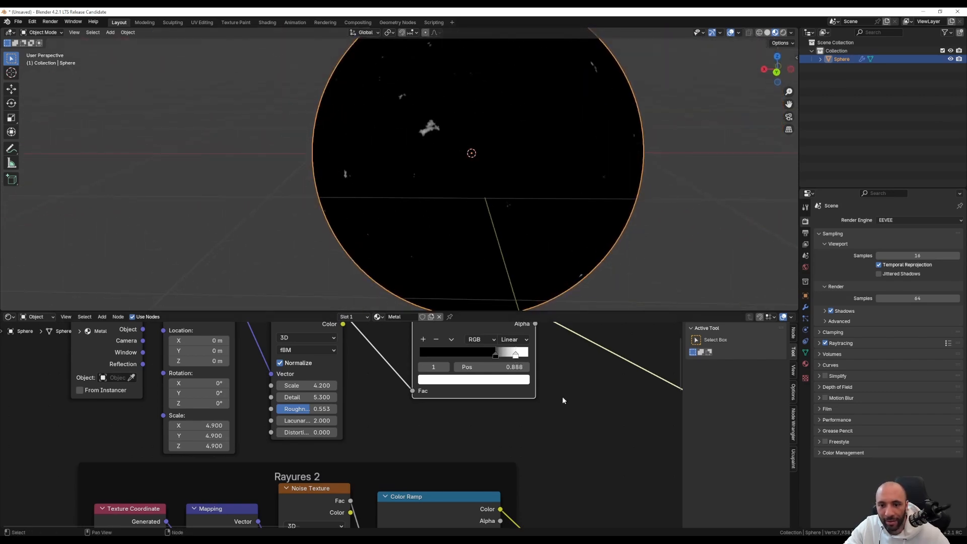
# Switch the Mix node joining "Rayures 1" and "Rayures 2" to Add with a Factor of 1.000, and preview it on the sphere.
pyautogui.scroll(-4, 564, 399)
pyautogui.moveTo(563, 399); pyautogui.dragTo(319, 361, button='middle')
pyautogui.scroll(-2, 319, 360)
pyautogui.moveTo(367, 385); pyautogui.dragTo(334, 517, button='middle')
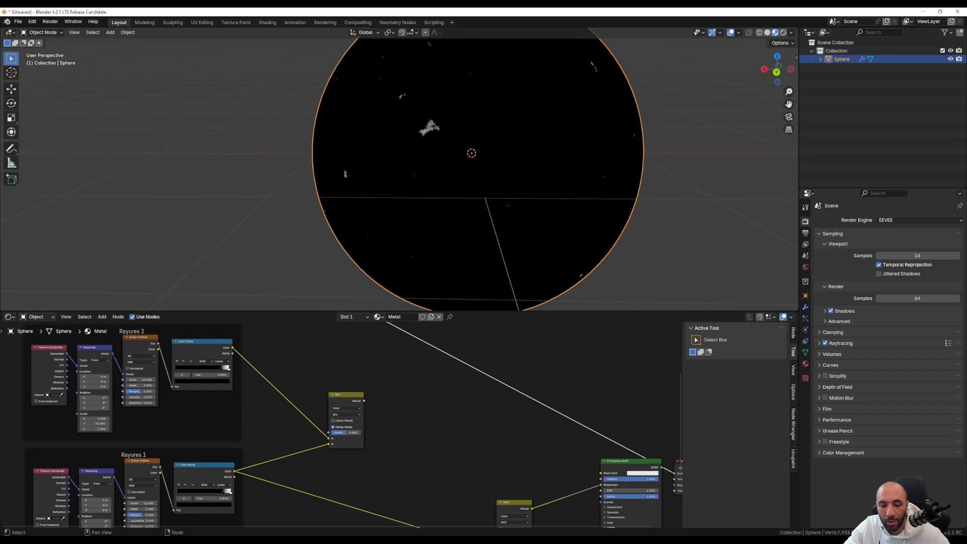
pyautogui.moveTo(443, 419); pyautogui.dragTo(391, 454, button='middle')
pyautogui.moveTo(309, 429); pyautogui.dragTo(305, 379, button='middle')
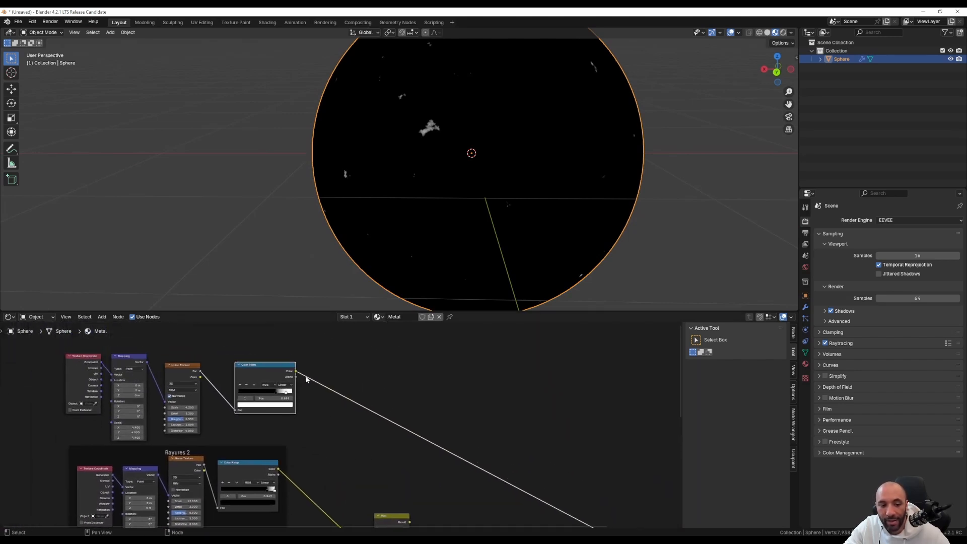
pyautogui.moveTo(337, 453); pyautogui.dragTo(340, 362, button='middle')
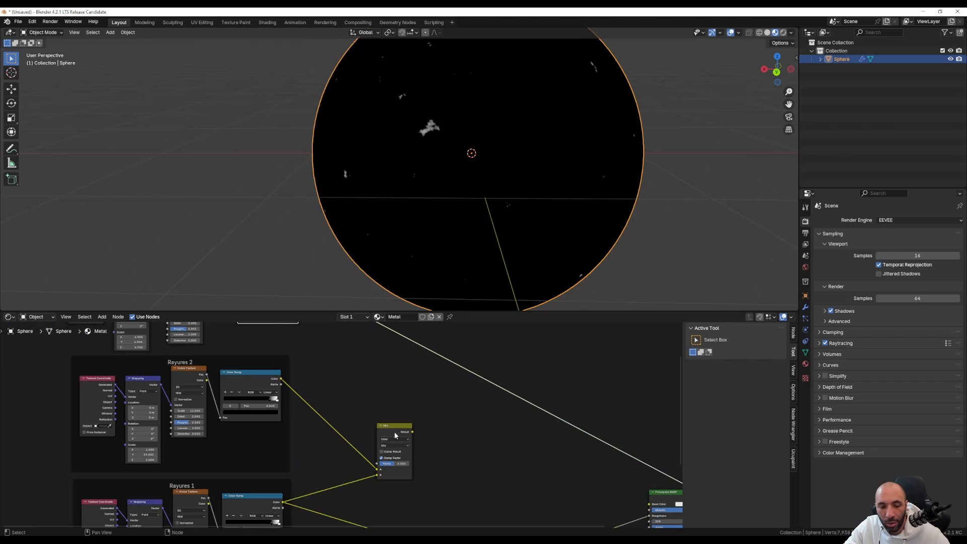
pyautogui.moveTo(352, 433); pyautogui.dragTo(347, 379, button='middle')
pyautogui.scroll(3, 361, 388)
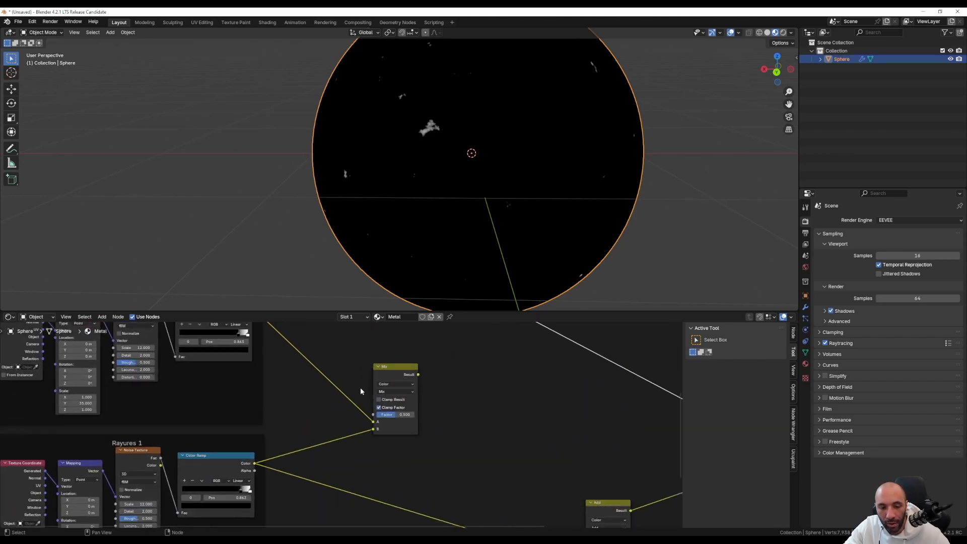
pyautogui.moveTo(347, 429); pyautogui.dragTo(303, 448, button='middle')
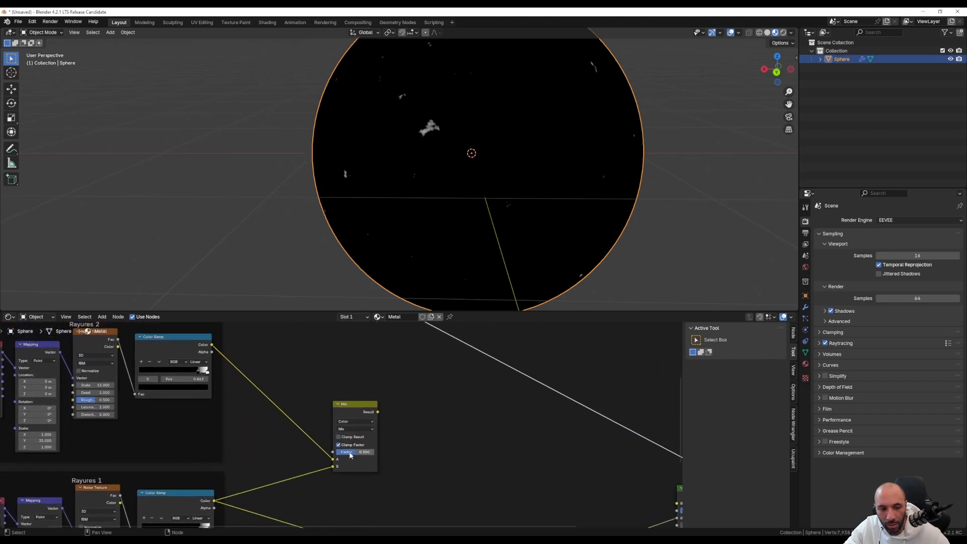
pyautogui.click(352, 429)
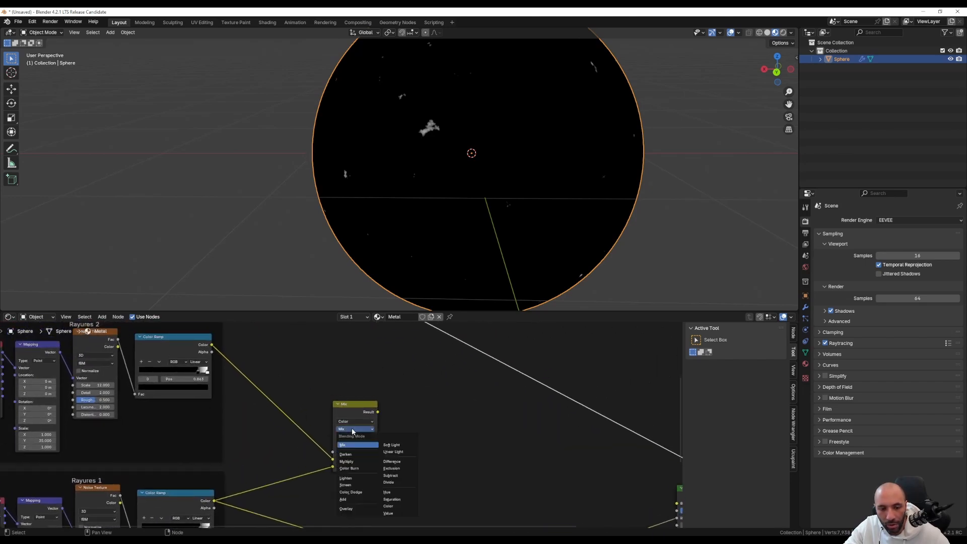
pyautogui.click(354, 499)
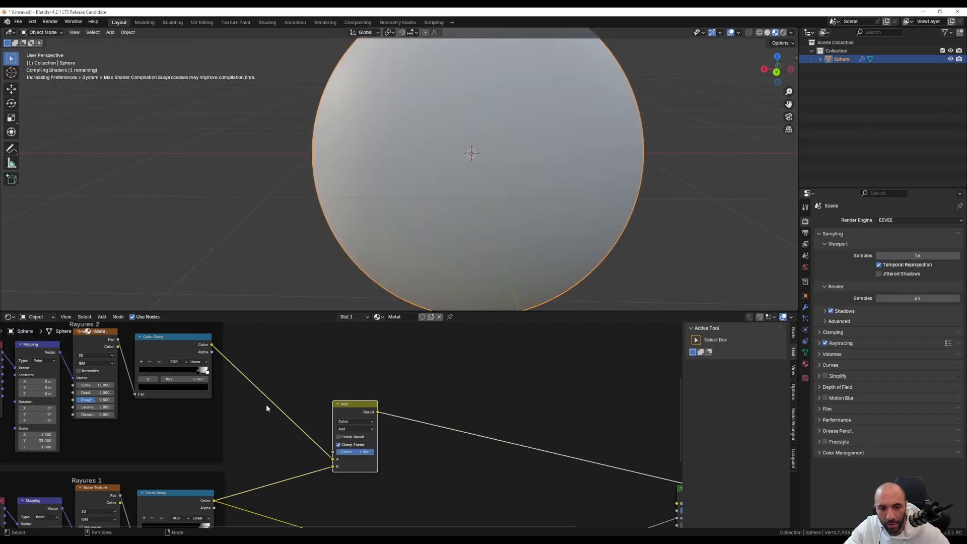
# Duplicate the Add node, feeding the new noise's Color Ramp into input A and the combined scratches into input B.
pyautogui.moveTo(257, 408); pyautogui.dragTo(282, 462, button='middle')
pyautogui.scroll(-2, 277, 453)
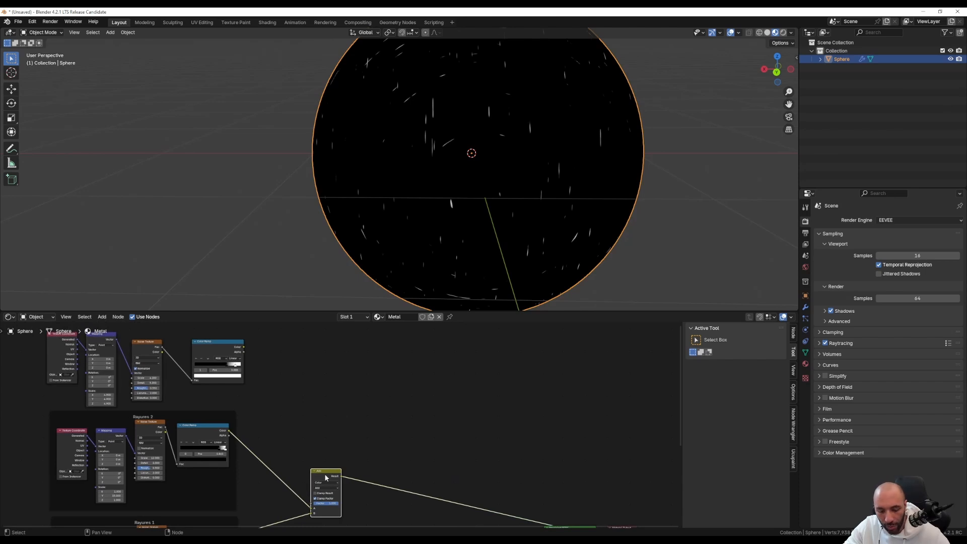
pyautogui.hotkey('shift', 'd')
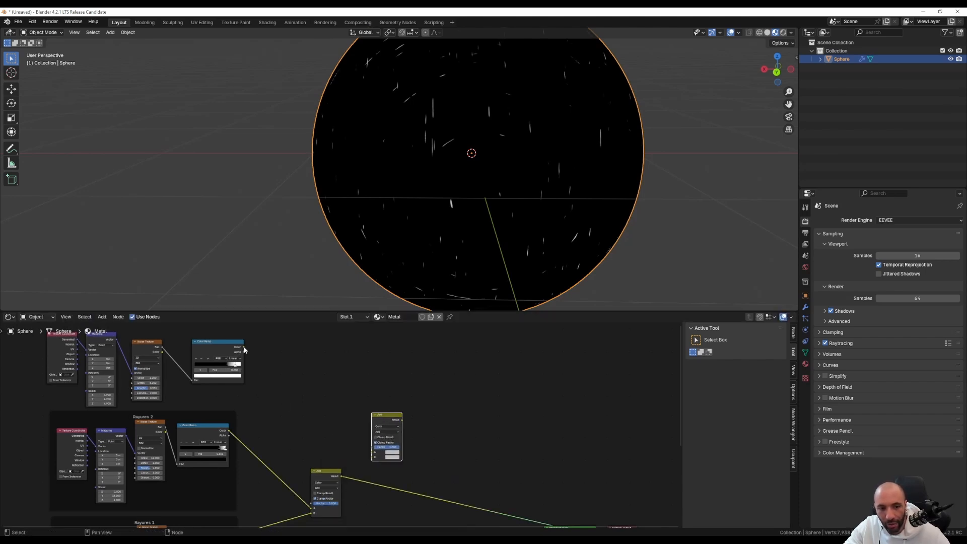
pyautogui.moveTo(244, 347); pyautogui.dragTo(364, 461)
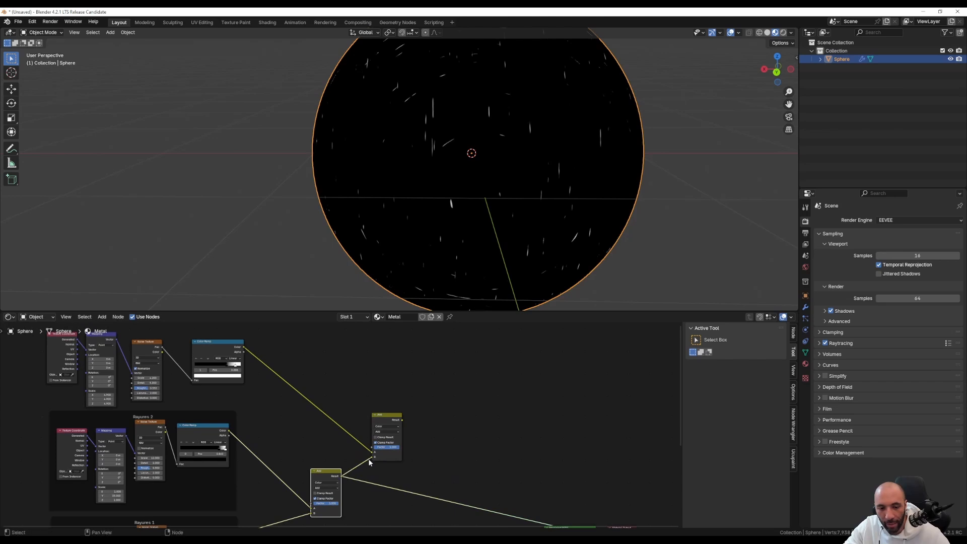
# Preview the second Add node and inspect the combined scratches and spots around the sphere.
pyautogui.scroll(3, 377, 454)
pyautogui.keyDown('ctrl'); pyautogui.keyDown('shift'); pyautogui.click(398, 388); pyautogui.keyUp('shift'); pyautogui.keyUp('ctrl')
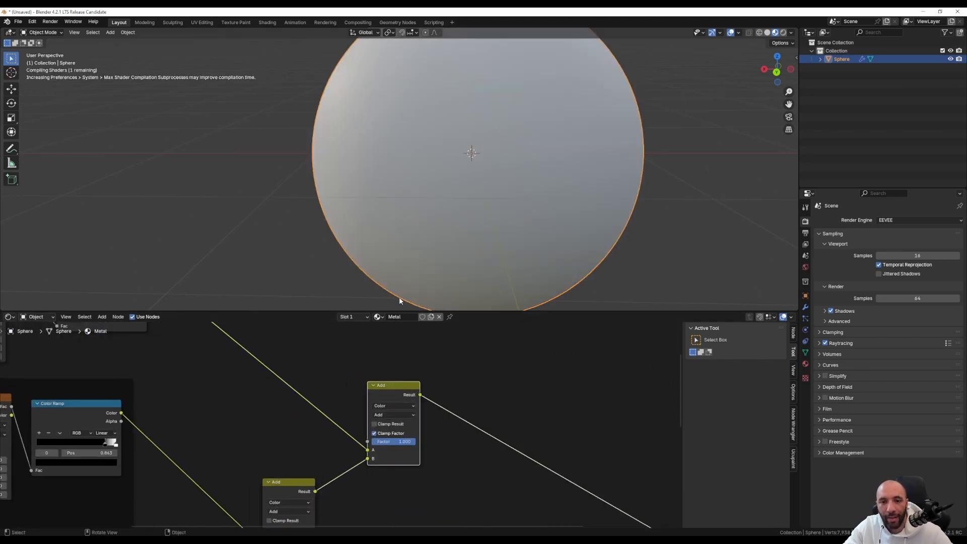
pyautogui.moveTo(410, 280)
pyautogui.mouseDown(button='middle')
pyautogui.moveTo(463, 129)
pyautogui.moveTo(467, 184)
pyautogui.moveTo(455, 233)
pyautogui.moveTo(438, 191)
pyautogui.moveTo(473, 160)
pyautogui.mouseUp(button='middle')
pyautogui.scroll(3, 483, 213)
pyautogui.scroll(-3, 484, 212)
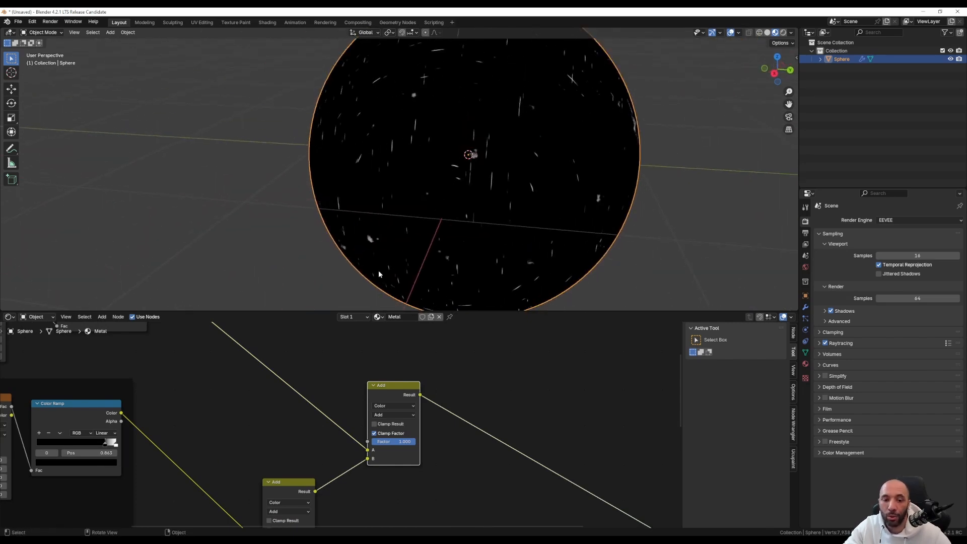
pyautogui.moveTo(377, 266); pyautogui.dragTo(478, 380, button='middle')
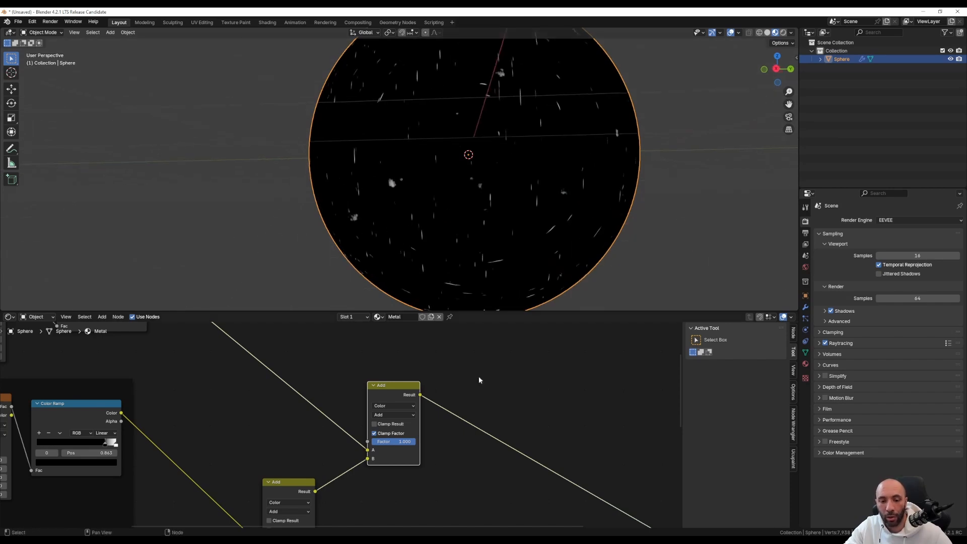
# Feed the combined scratches-and-spots Add result into input B of the Add node driving Roughness, replacing the direct "Rayures 1" link.
pyautogui.scroll(-3, 503, 393)
pyautogui.moveTo(593, 446); pyautogui.dragTo(536, 423, button='middle')
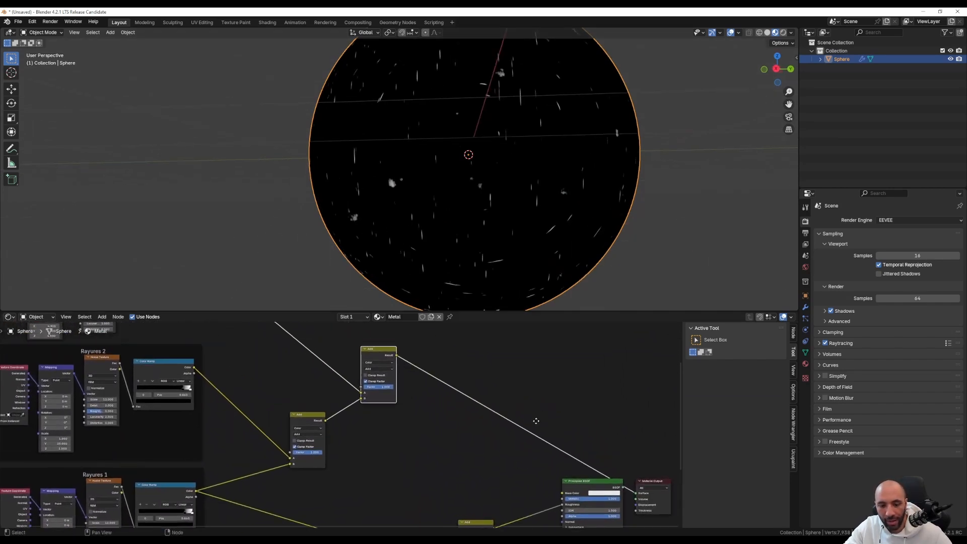
pyautogui.moveTo(518, 483); pyautogui.dragTo(539, 432, button='middle')
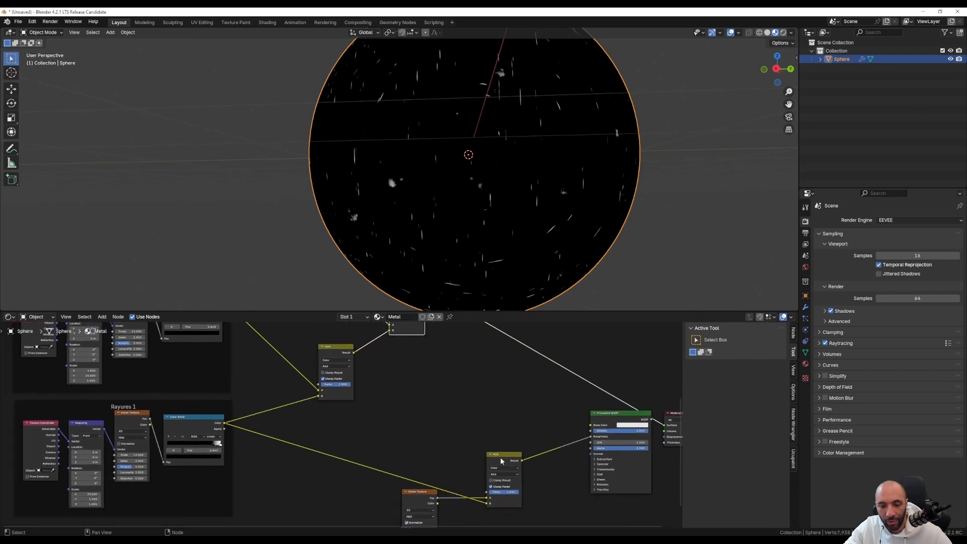
pyautogui.moveTo(501, 460); pyautogui.dragTo(509, 450)
pyautogui.moveTo(466, 425); pyautogui.dragTo(477, 468, button='middle')
pyautogui.moveTo(437, 331); pyautogui.dragTo(502, 470)
pyautogui.moveTo(502, 470); pyautogui.dragTo(392, 461, button='middle')
pyautogui.moveTo(463, 464); pyautogui.dragTo(469, 444)
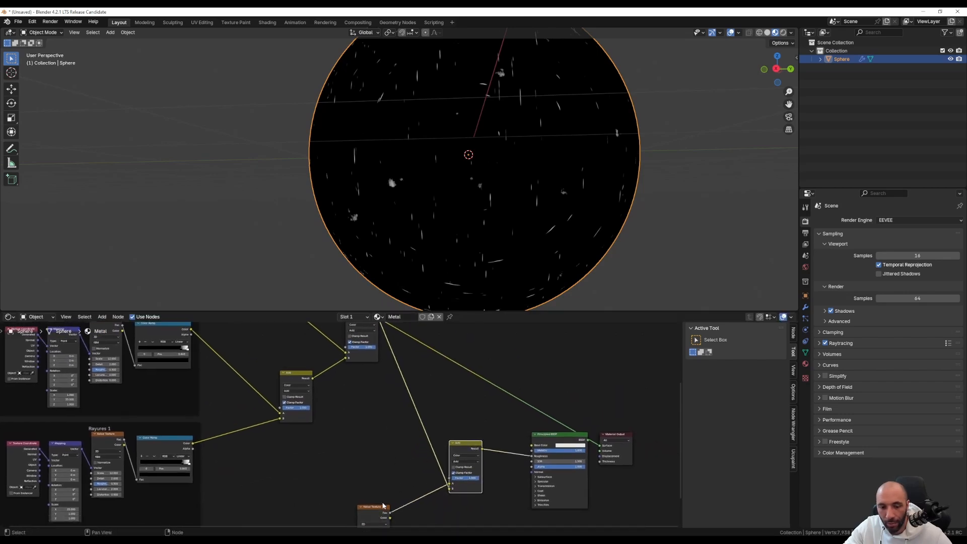
# Tidy the node layout by repositioning the roughness Noise Texture, the Add nodes and the Material Output.
pyautogui.moveTo(374, 505); pyautogui.dragTo(390, 429)
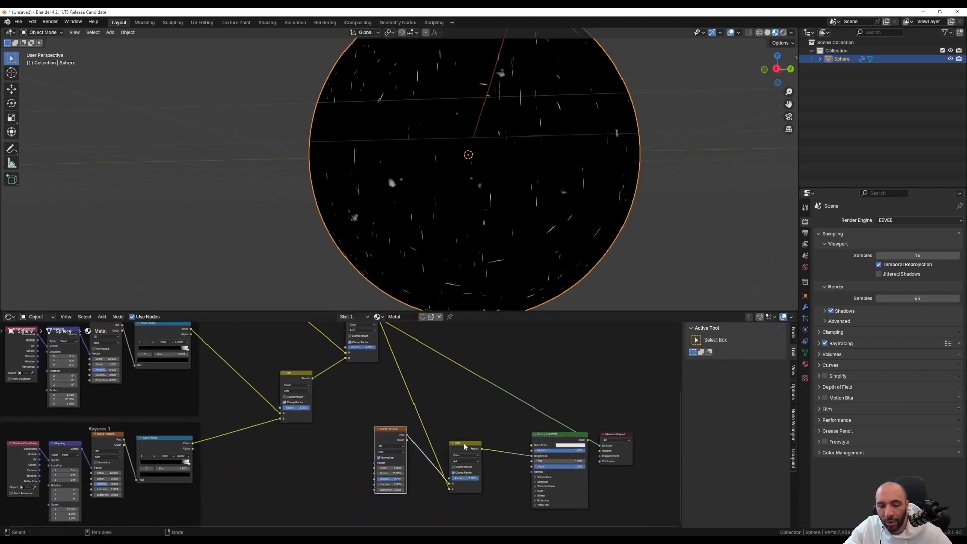
pyautogui.moveTo(465, 446); pyautogui.dragTo(464, 444)
pyautogui.moveTo(448, 410); pyautogui.dragTo(440, 435, button='middle')
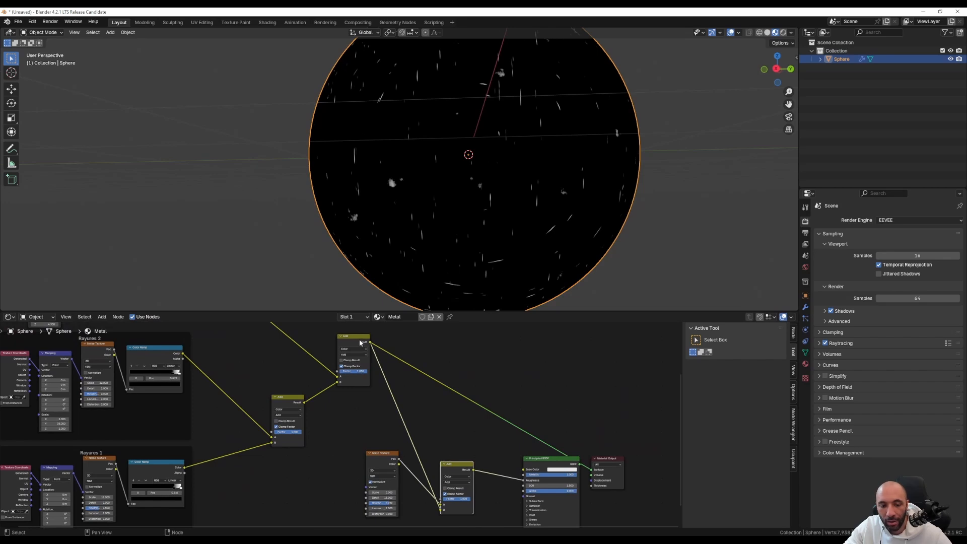
pyautogui.moveTo(360, 343); pyautogui.dragTo(362, 364)
pyautogui.moveTo(380, 458); pyautogui.dragTo(380, 471)
pyautogui.moveTo(455, 446); pyautogui.dragTo(311, 414, button='middle')
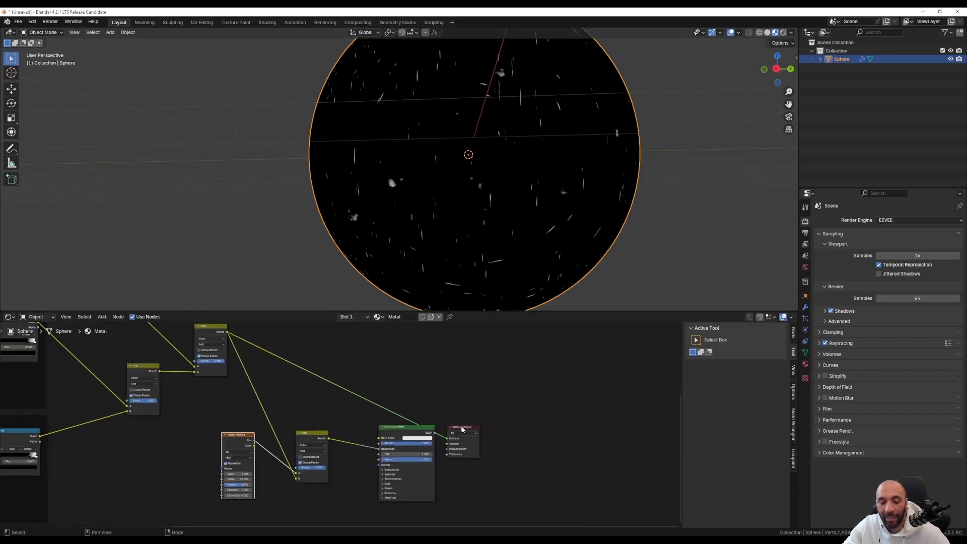
pyautogui.moveTo(462, 428); pyautogui.dragTo(475, 422)
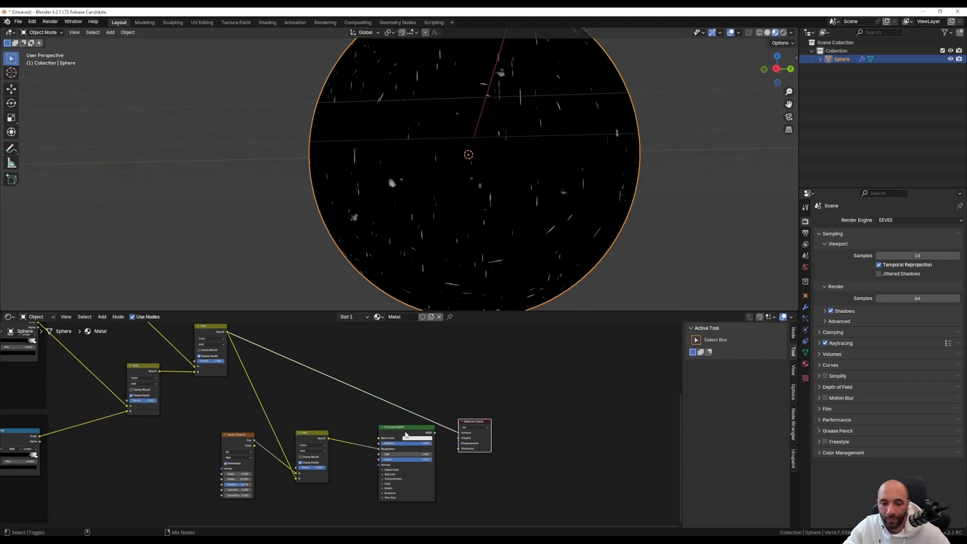
# Reconnect the Principled BSDF to the Material Output surface and inspect the scratched metal on the sphere.
pyautogui.keyDown('ctrl'); pyautogui.keyDown('shift'); pyautogui.click(406, 434); pyautogui.keyUp('shift'); pyautogui.keyUp('ctrl')
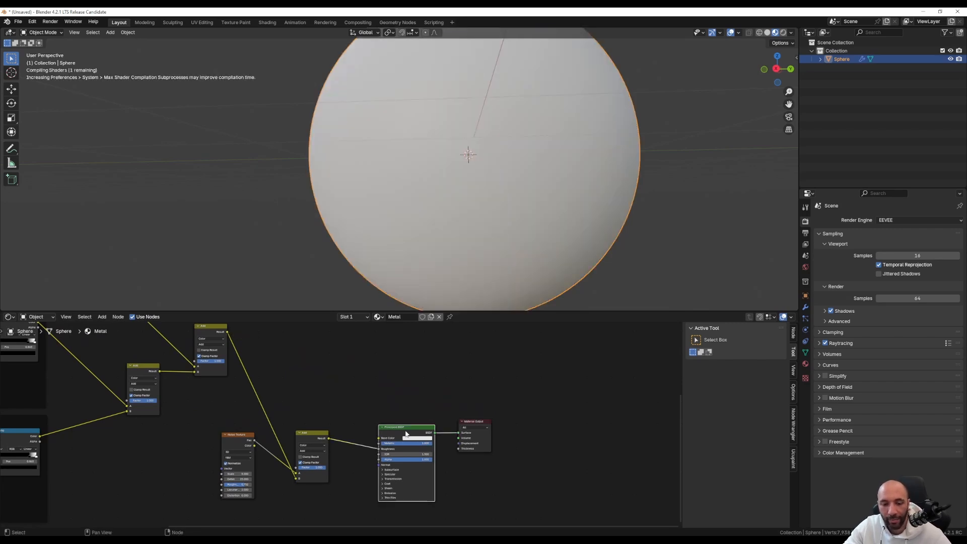
pyautogui.scroll(4, 518, 238)
pyautogui.moveTo(519, 238); pyautogui.dragTo(410, 184, button='middle')
pyautogui.scroll(-3, 444, 220)
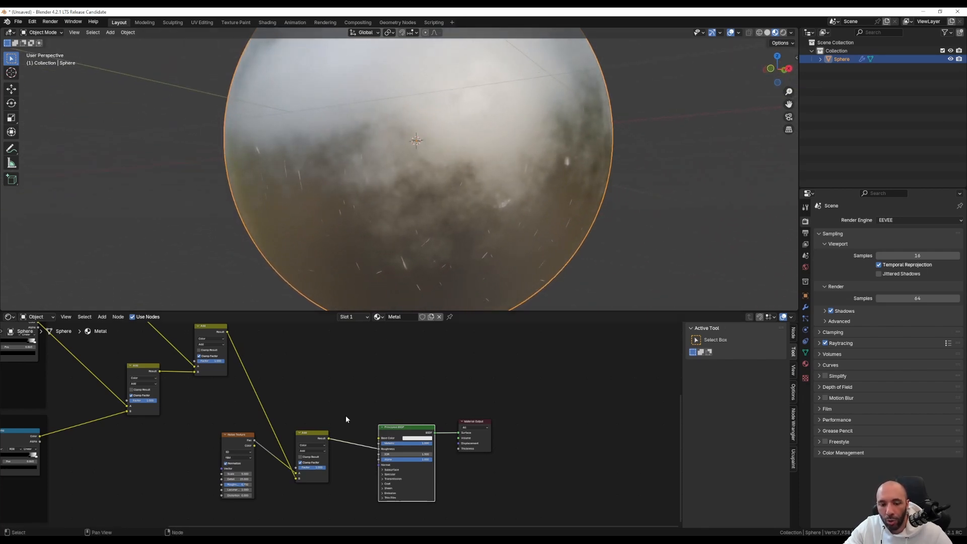
# Weaken the "Rayures 1" scratches by darkening the Color Ramp's white stop to a medium gray.
pyautogui.moveTo(312, 402); pyautogui.dragTo(391, 423, button='middle')
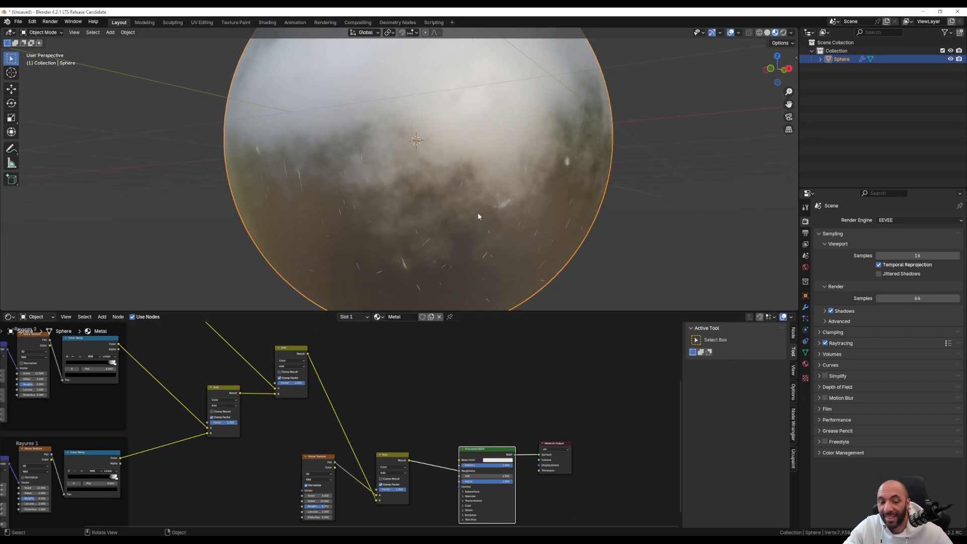
pyautogui.moveTo(401, 456); pyautogui.dragTo(328, 491, button='middle')
pyautogui.scroll(4, 261, 524)
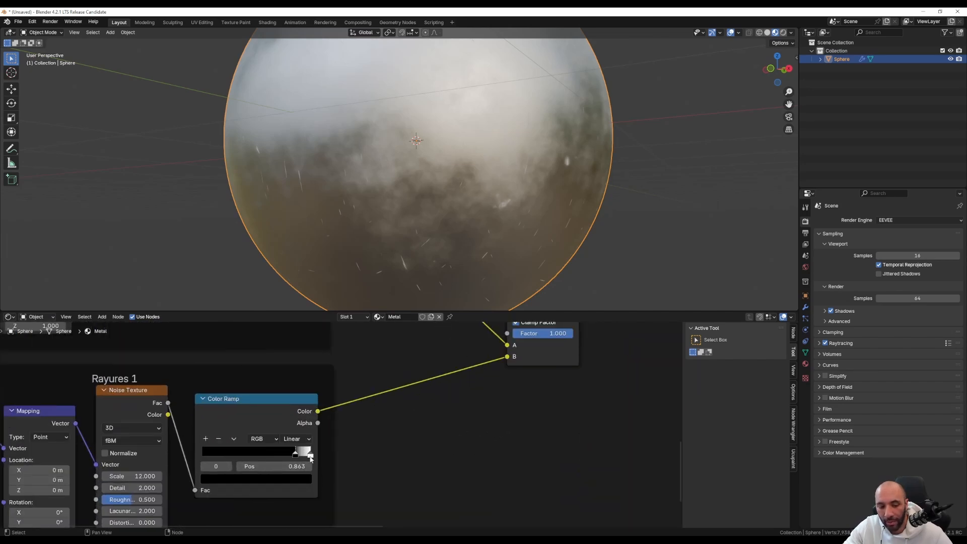
pyautogui.click(311, 454)
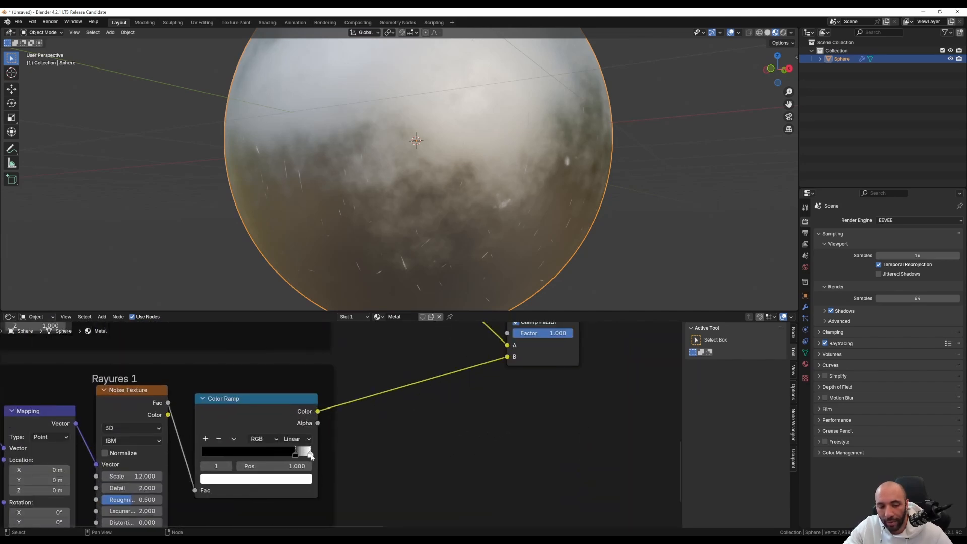
pyautogui.click(292, 479)
pyautogui.moveTo(304, 320); pyautogui.dragTo(303, 370)
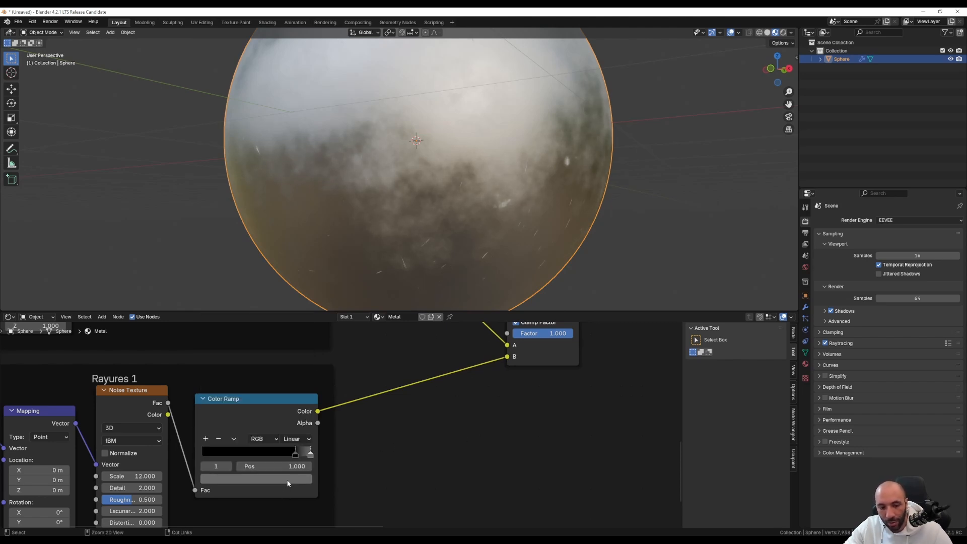
# Copy the gray of the "Rayures 1" Color Ramp stop onto the white stop of the "Rayures 2" Color Ramp.
pyautogui.hotkey('ctrl', 'c')
pyautogui.moveTo(410, 447); pyautogui.dragTo(418, 488, button='middle')
pyautogui.moveTo(357, 346); pyautogui.dragTo(379, 472, button='middle')
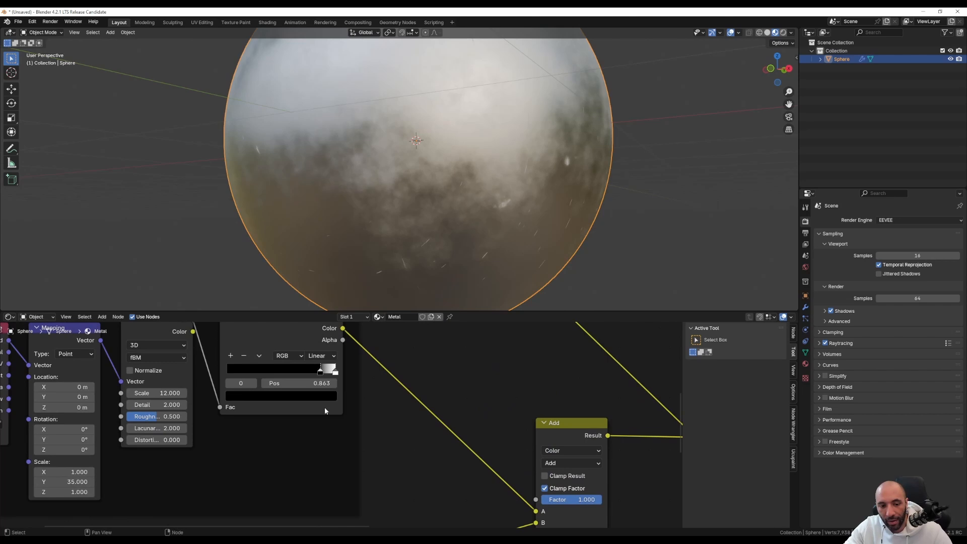
pyautogui.click(334, 374)
pyautogui.hotkey('ctrl', 'v')
# Set the white stop of the spots' Color Ramp to a gray with Value 0.500, and check the softened spots on the sphere.
pyautogui.moveTo(411, 385); pyautogui.dragTo(386, 484, button='middle')
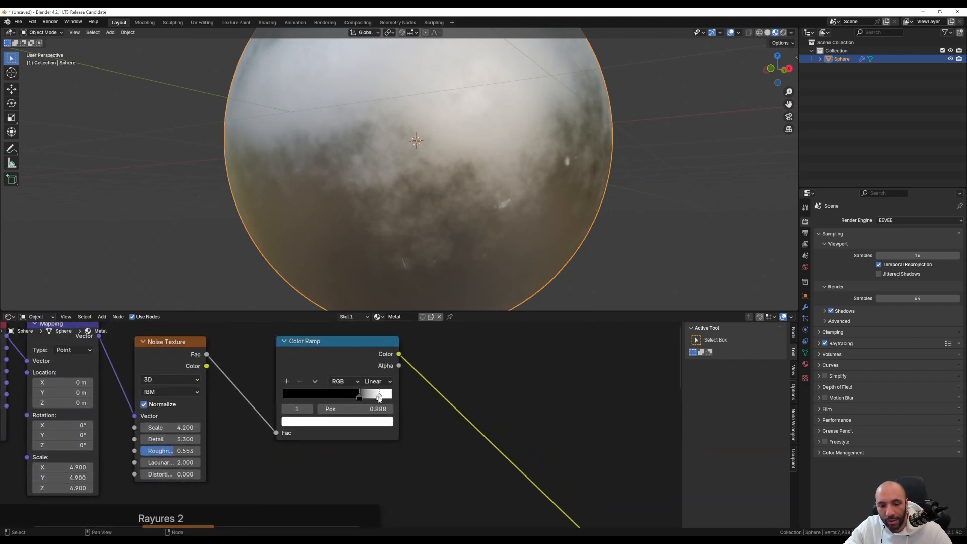
pyautogui.hotkey('ctrl', 'v')
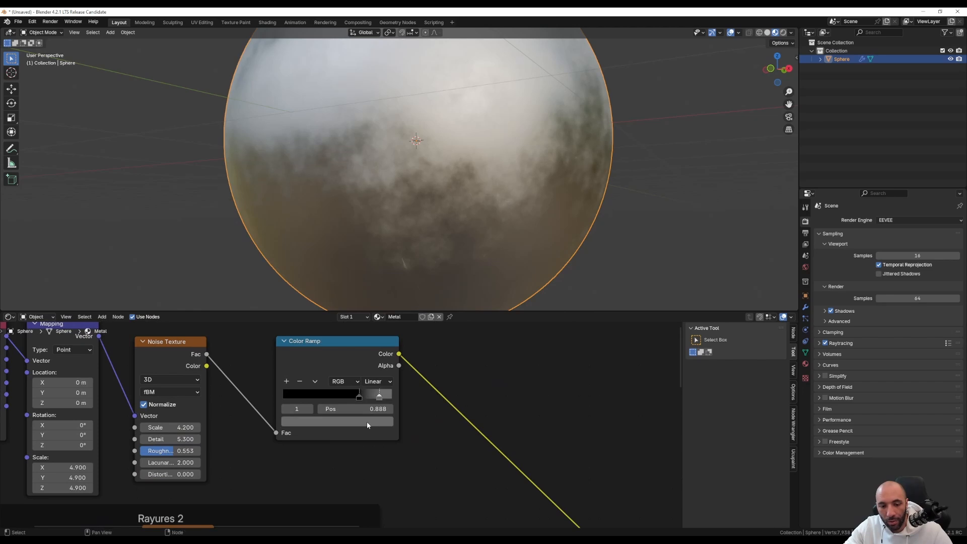
pyautogui.click(366, 422)
pyautogui.moveTo(383, 313); pyautogui.dragTo(384, 283)
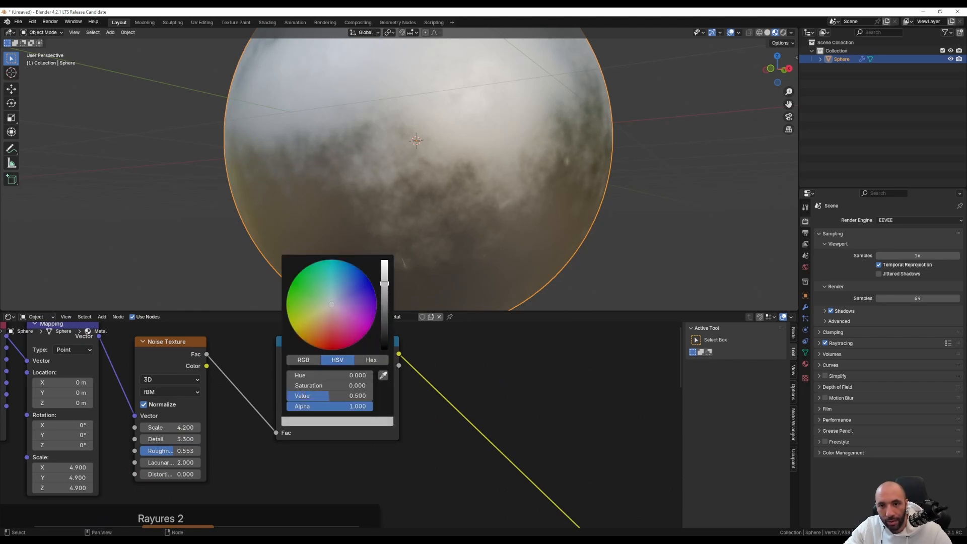
pyautogui.moveTo(503, 182); pyautogui.dragTo(452, 170, button='middle')
pyautogui.scroll(3, 445, 171)
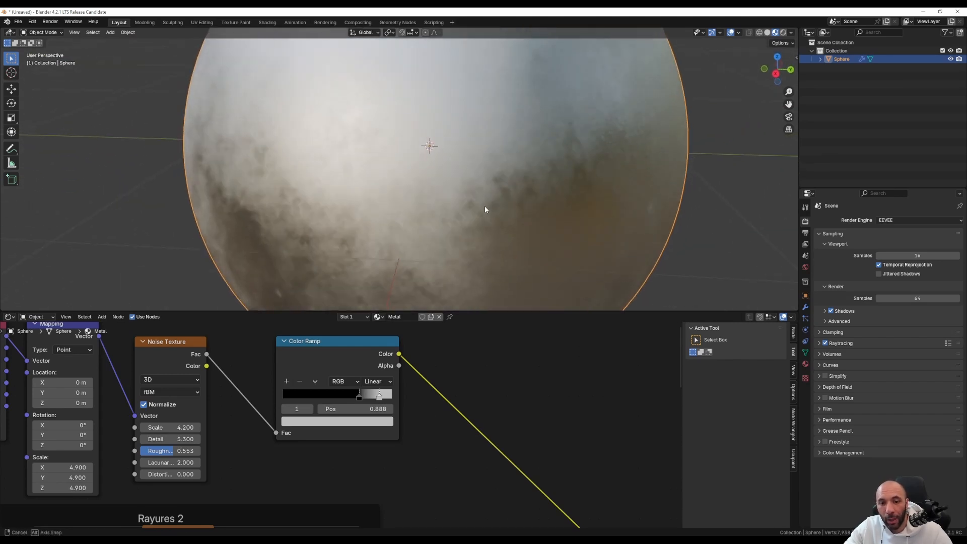
pyautogui.moveTo(485, 205); pyautogui.dragTo(506, 194, button='middle')
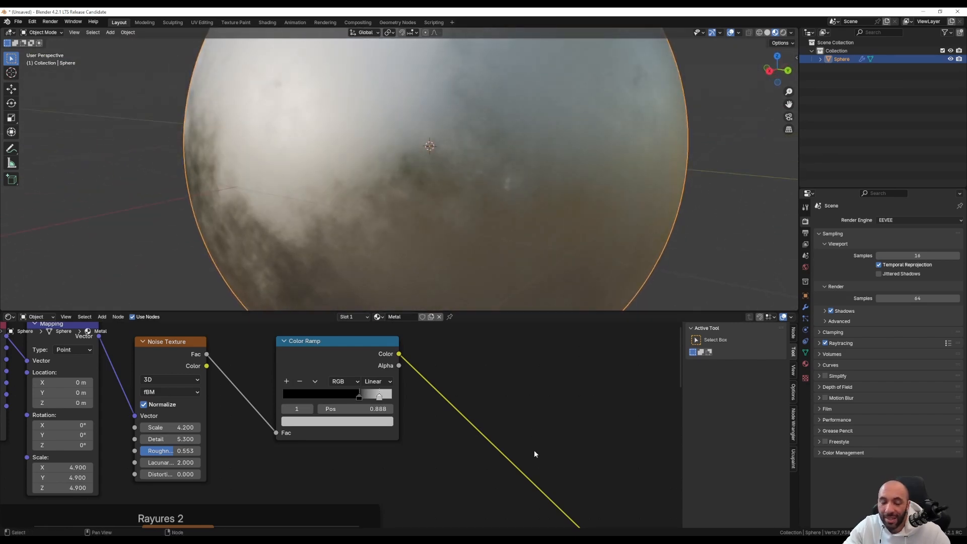
# Add a Bump node between the roughness Add node and the Principled BSDF.
pyautogui.scroll(-3, 528, 445)
pyautogui.moveTo(528, 445); pyautogui.dragTo(436, 428, button='middle')
pyautogui.moveTo(562, 494); pyautogui.dragTo(450, 424, button='middle')
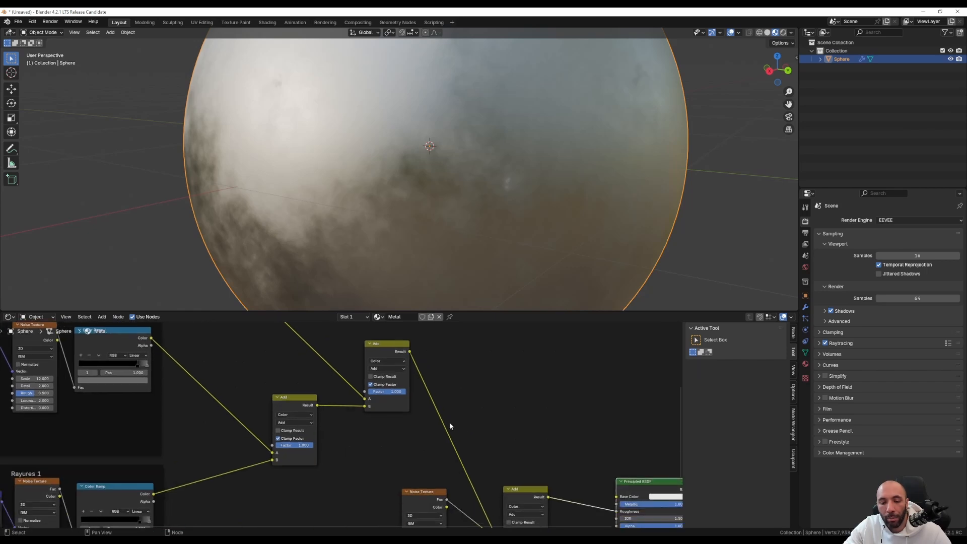
pyautogui.moveTo(506, 435); pyautogui.dragTo(442, 363, button='middle')
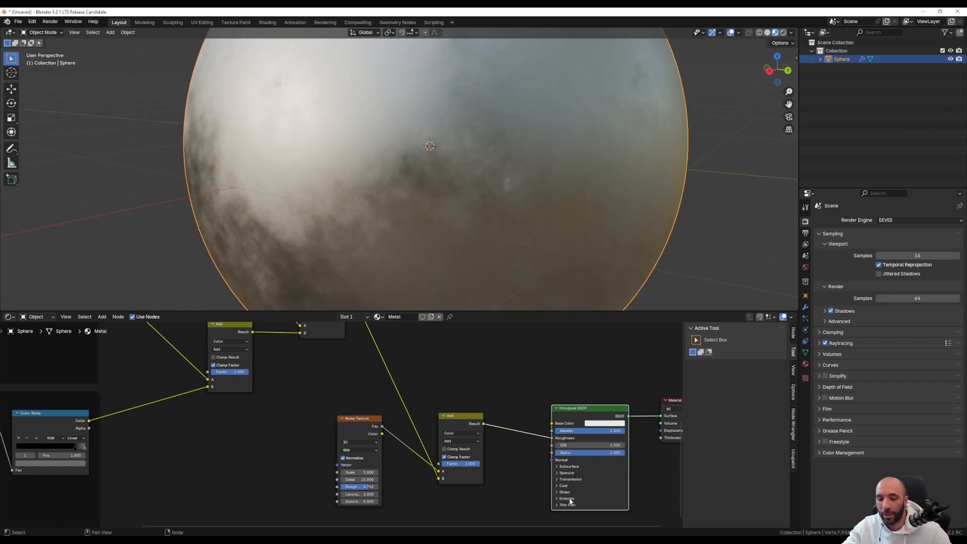
pyautogui.moveTo(569, 499); pyautogui.dragTo(520, 459, button='middle')
pyautogui.click(418, 494)
pyautogui.hotkey('shift', 'a')
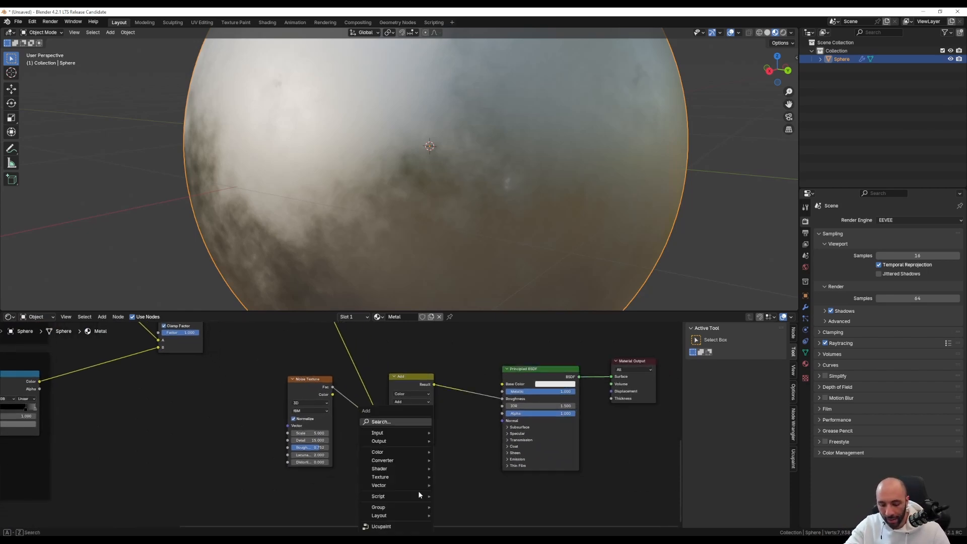
pyautogui.write('bump')
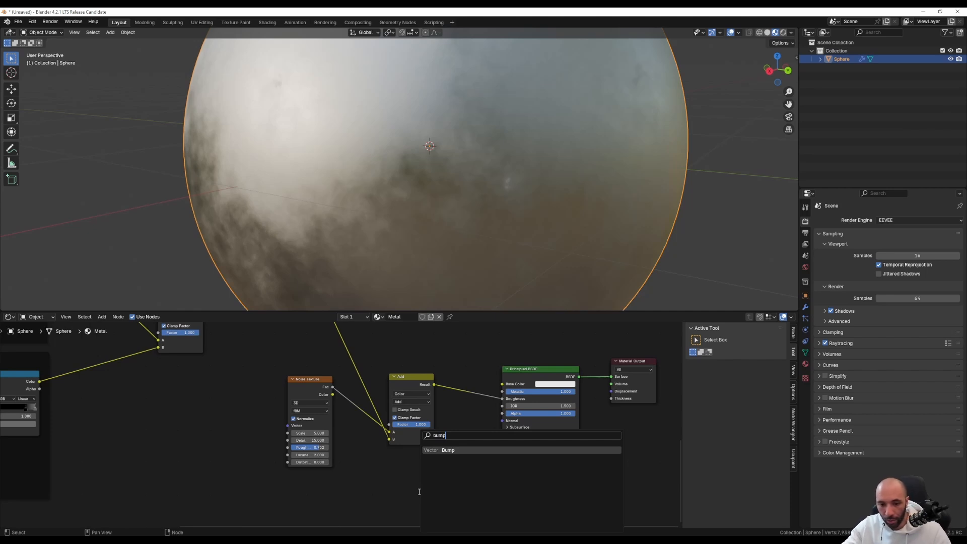
pyautogui.click(463, 450)
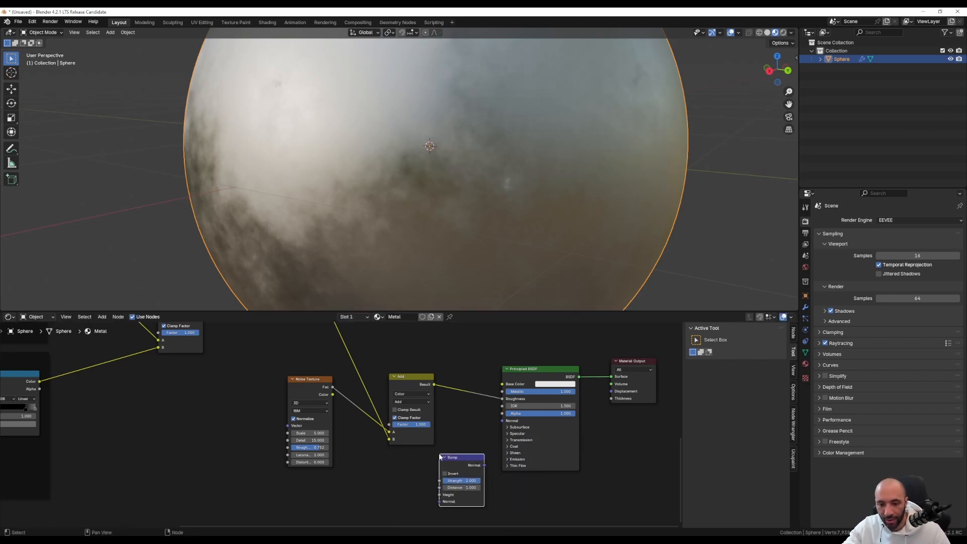
pyautogui.click(453, 478)
# Move the Principled BSDF and Material Output further away and place the Bump node in the freed space.
pyautogui.moveTo(453, 479); pyautogui.dragTo(312, 511, button='middle')
pyautogui.moveTo(401, 373); pyautogui.dragTo(524, 432)
pyautogui.moveTo(391, 405); pyautogui.dragTo(512, 397)
pyautogui.scroll(-4, 335, 435)
pyautogui.moveTo(337, 439); pyautogui.dragTo(315, 464, button='middle')
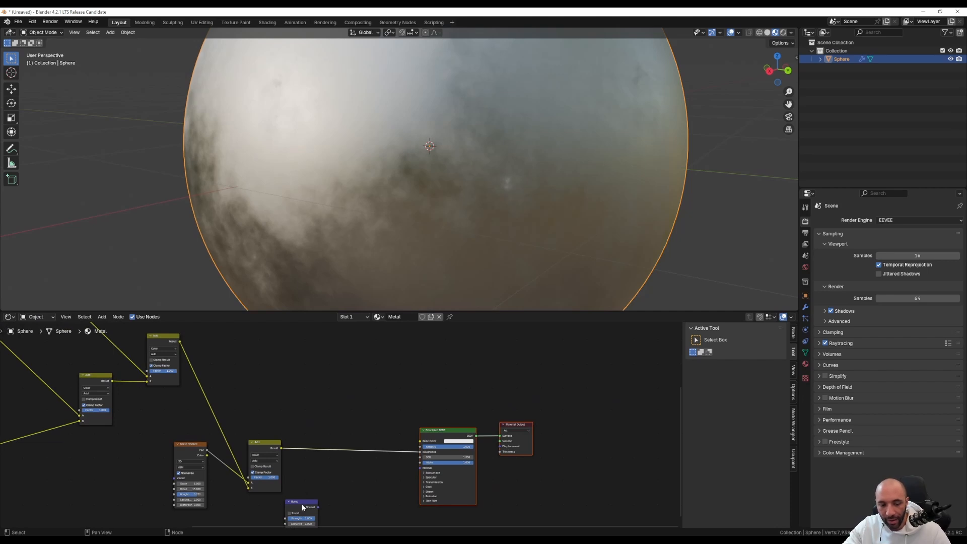
pyautogui.moveTo(302, 507); pyautogui.dragTo(334, 484)
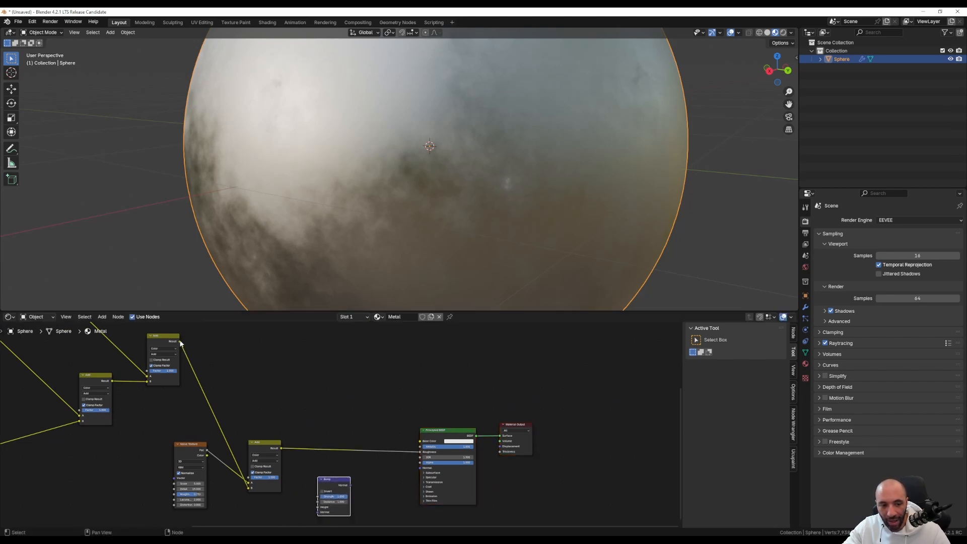
# Connect the combined scratches-and-spots Add result to the Bump node's Height, and its Normal output to the Principled BSDF's Normal.
pyautogui.moveTo(180, 342); pyautogui.dragTo(229, 366)
pyautogui.moveTo(230, 418); pyautogui.dragTo(320, 512)
pyautogui.scroll(2, 348, 496)
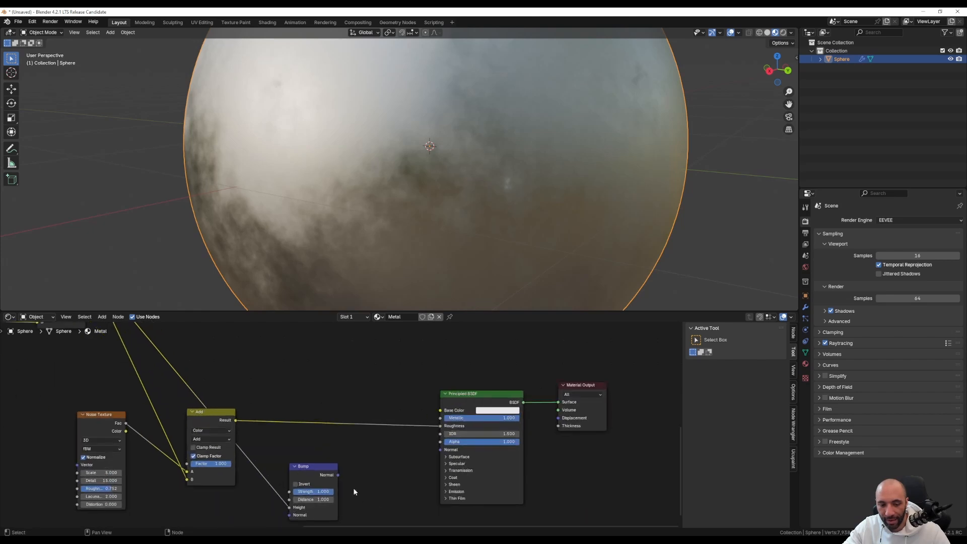
pyautogui.moveTo(338, 474); pyautogui.dragTo(342, 473)
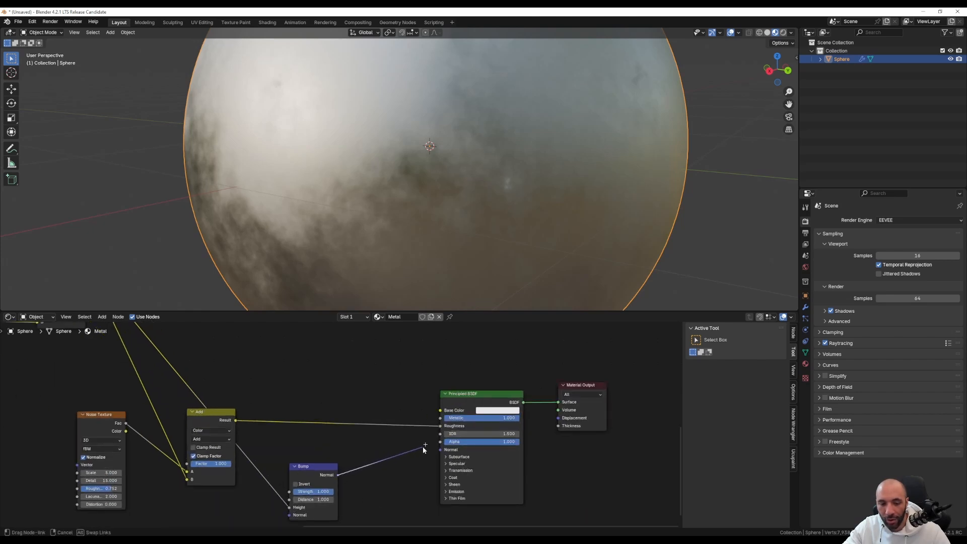
pyautogui.moveTo(432, 450); pyautogui.dragTo(432, 450)
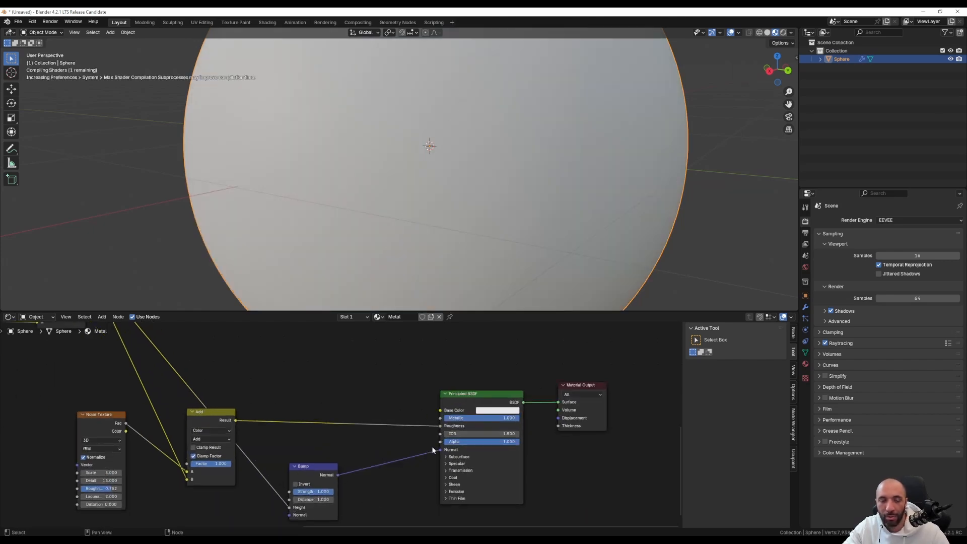
# Enable Invert on the Bump node so the scratches and spots sink into the metal, and inspect the relief around the sphere.
pyautogui.scroll(-3, 481, 194)
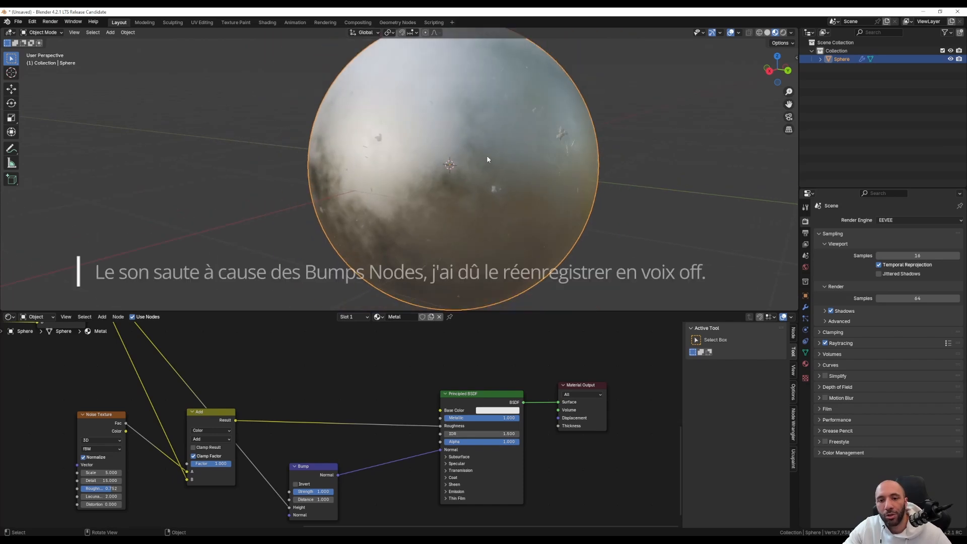
pyautogui.moveTo(487, 157); pyautogui.dragTo(395, 159, button='middle')
pyautogui.scroll(4, 335, 130)
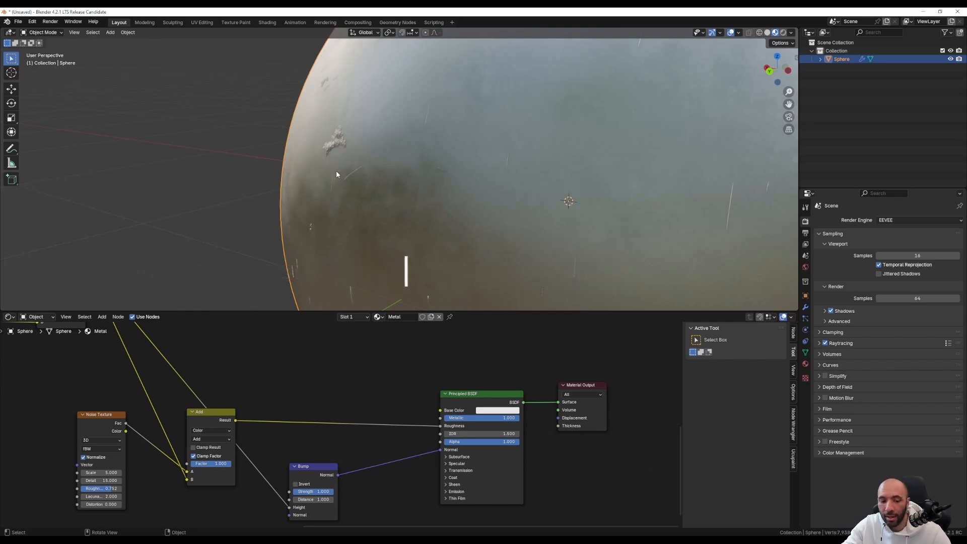
pyautogui.click(295, 484)
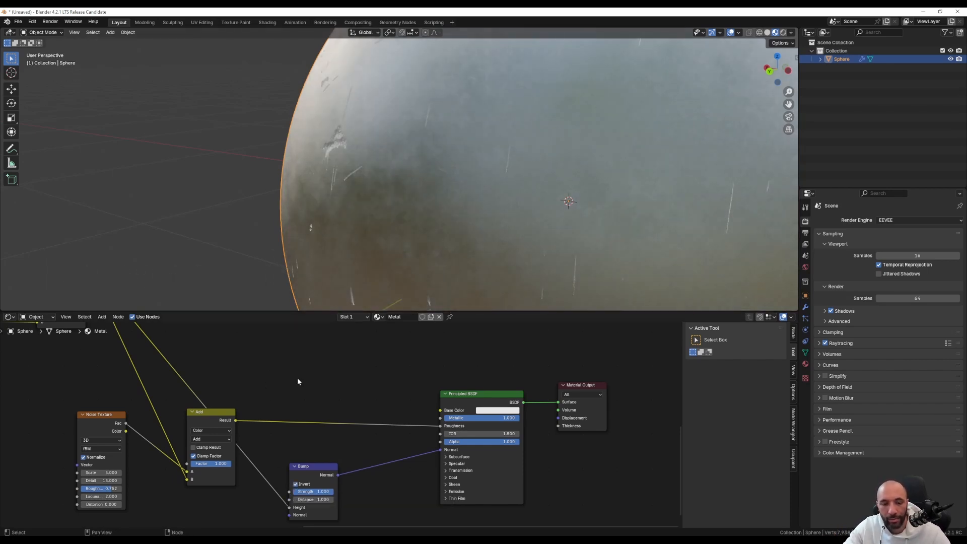
pyautogui.scroll(-3, 352, 142)
pyautogui.moveTo(352, 142); pyautogui.dragTo(537, 185, button='middle')
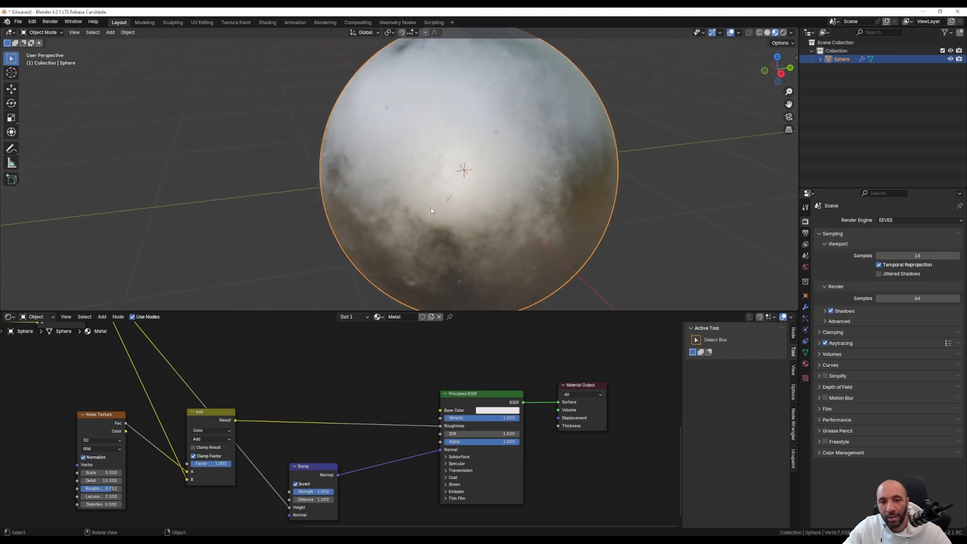
pyautogui.scroll(3, 443, 205)
pyautogui.moveTo(443, 205); pyautogui.dragTo(421, 182, button='middle')
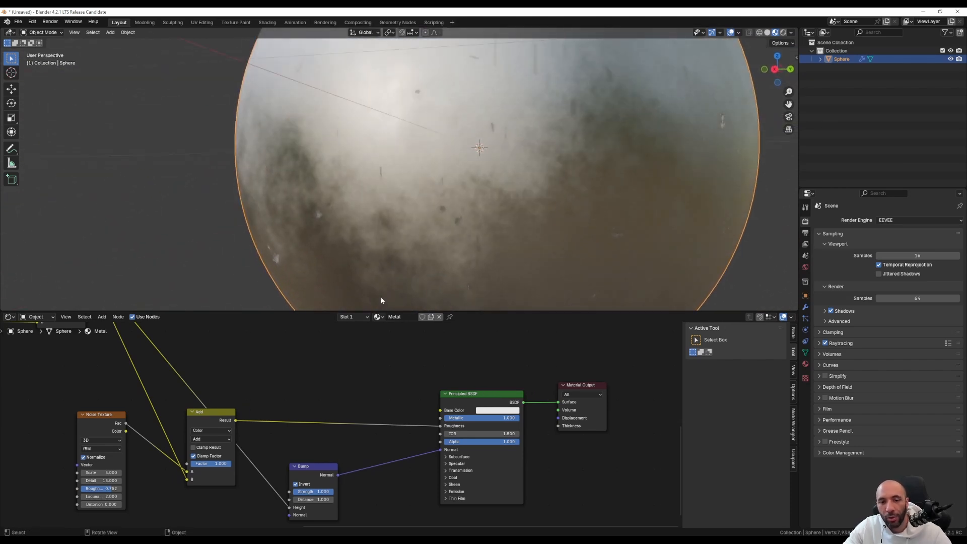
pyautogui.scroll(4, 343, 429)
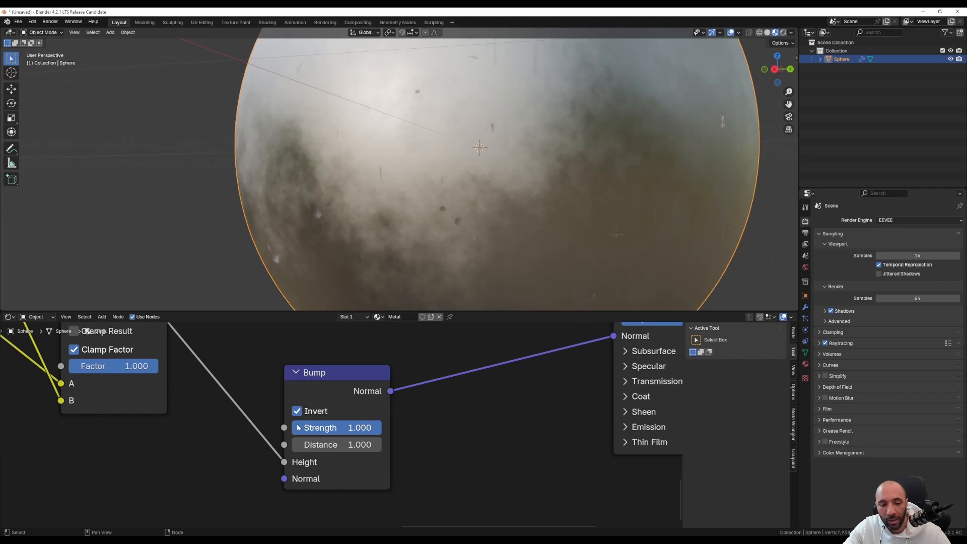
# Set the Bump node's Strength to 0.1 and inspect the softened relief on the sphere.
pyautogui.click(359, 427)
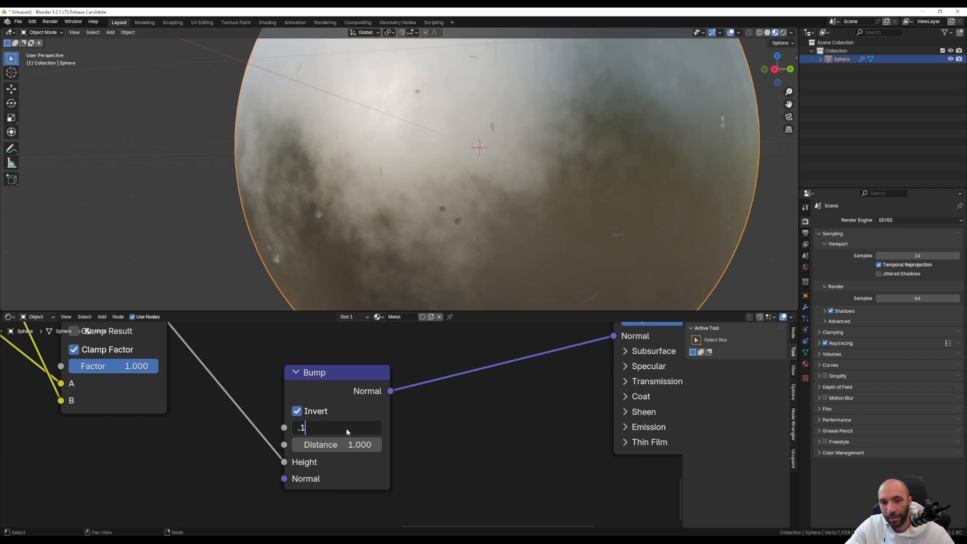
pyautogui.press('Return')
pyautogui.moveTo(462, 153); pyautogui.dragTo(542, 227, button='middle')
pyautogui.scroll(3, 534, 228)
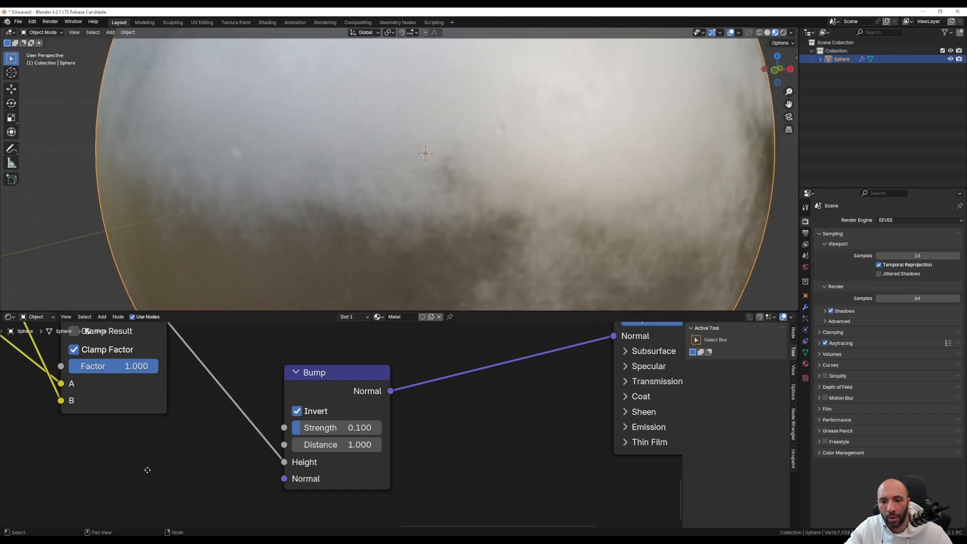
# Lighten the colour of the Color Ramp's end stop at position 1.000 in the Rayures 1 scratch layer.
pyautogui.moveTo(148, 470); pyautogui.dragTo(402, 432, button='middle')
pyautogui.moveTo(251, 444); pyautogui.dragTo(430, 451, button='middle')
pyautogui.scroll(-3, 430, 451)
pyautogui.scroll(-4, 395, 396)
pyautogui.moveTo(402, 375); pyautogui.dragTo(389, 464, button='middle')
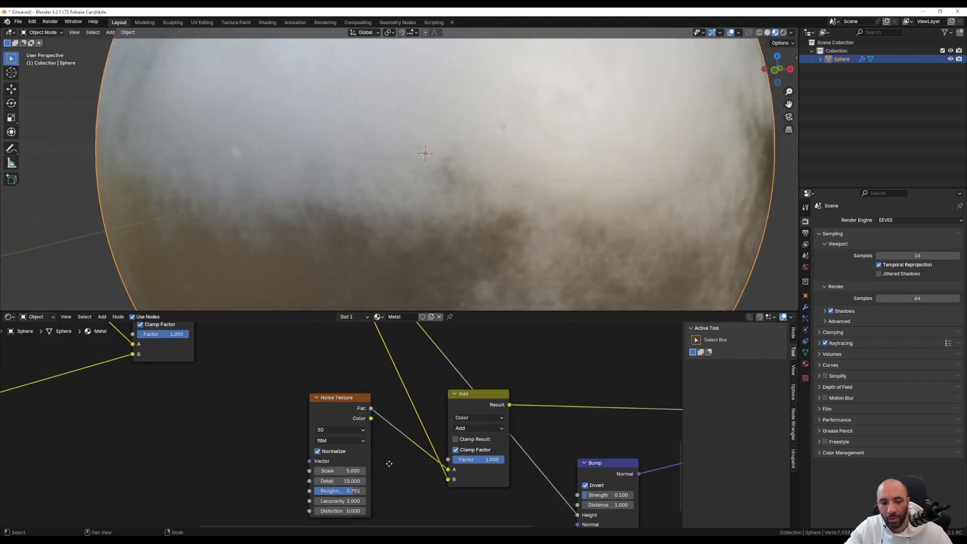
pyautogui.scroll(-2, 389, 464)
pyautogui.moveTo(203, 462); pyautogui.dragTo(419, 440, button='middle')
pyautogui.moveTo(343, 461); pyautogui.dragTo(437, 427, button='middle')
pyautogui.scroll(2, 437, 427)
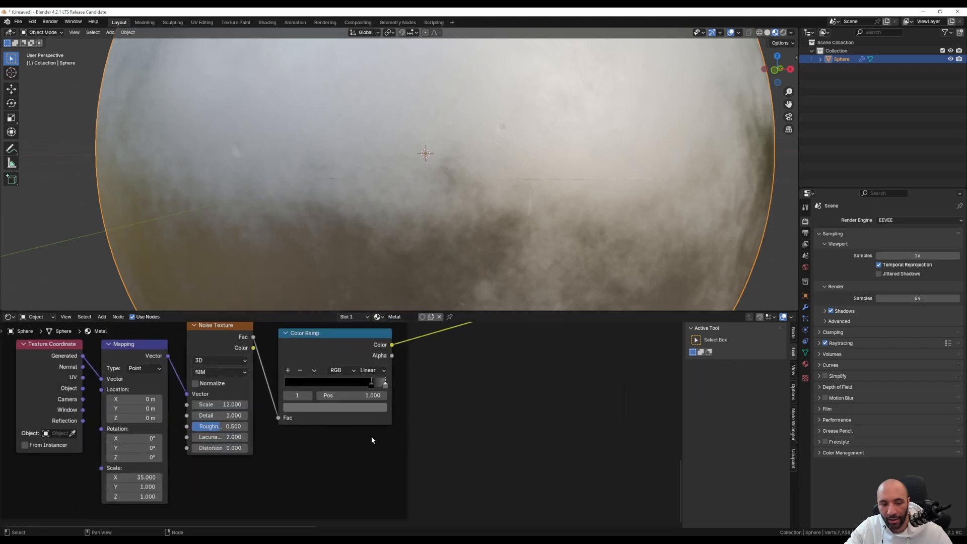
pyautogui.click(368, 409)
pyautogui.moveTo(379, 307)
pyautogui.mouseDown()
pyautogui.moveTo(379, 264)
pyautogui.moveTo(380, 295)
pyautogui.mouseUp()
# Lighten the Color Ramp's end stop in the Rayures 2 layer and check the scratches around the sphere.
pyautogui.moveTo(459, 374); pyautogui.dragTo(497, 361, button='middle')
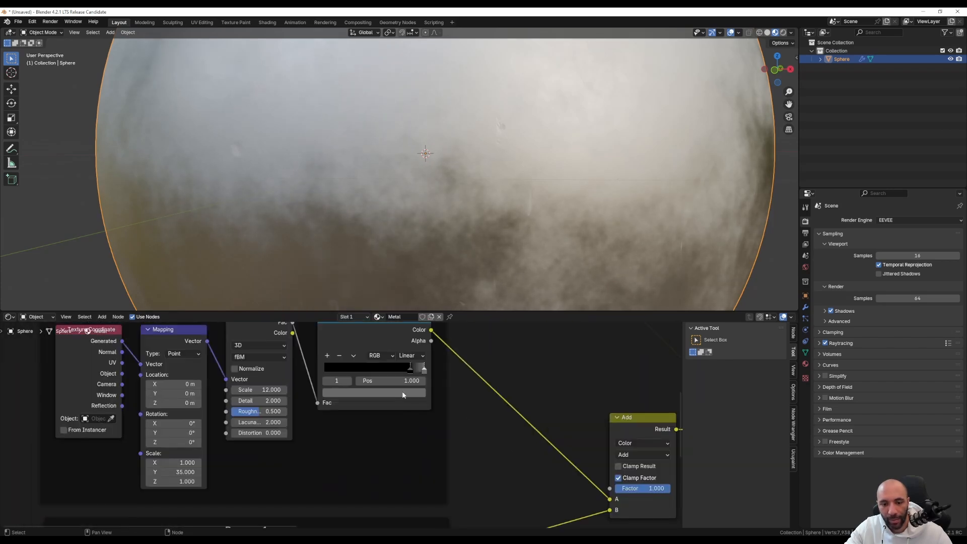
pyautogui.click(374, 392)
pyautogui.scroll(-2, 546, 233)
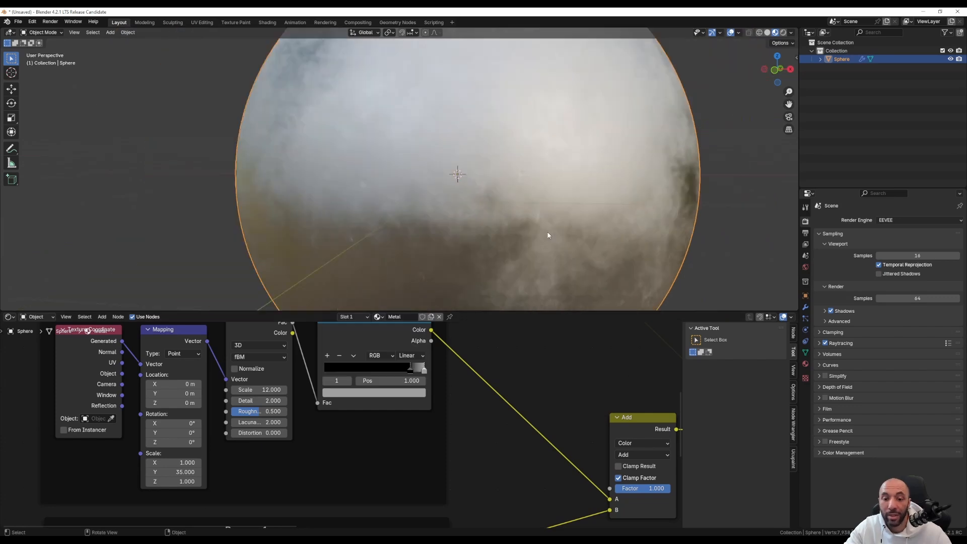
pyautogui.moveTo(627, 221); pyautogui.dragTo(522, 143, button='middle')
pyautogui.scroll(-3, 607, 221)
pyautogui.scroll(3, 500, 198)
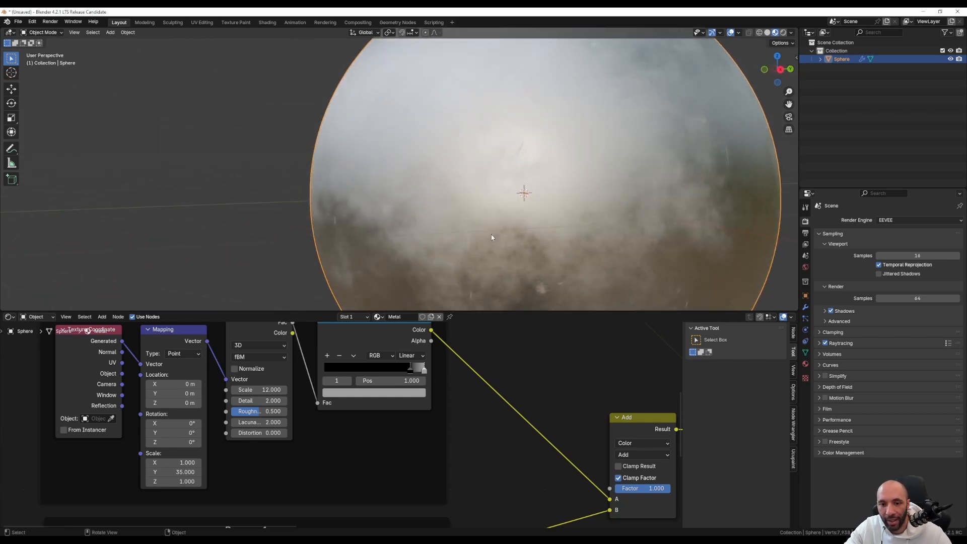
pyautogui.scroll(-3, 534, 398)
# Preview the Rayures 2 Color Ramp on the sphere and set that layer's Noise Texture Scale to 10.
pyautogui.moveTo(534, 398); pyautogui.dragTo(549, 437, button='middle')
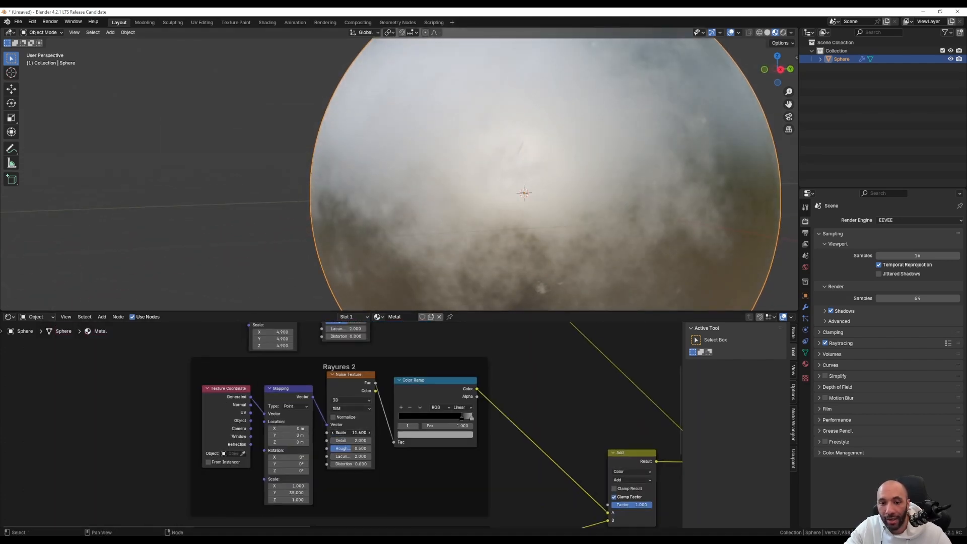
pyautogui.keyDown('ctrl'); pyautogui.keyDown('shift'); pyautogui.click(428, 413); pyautogui.keyUp('shift'); pyautogui.keyUp('ctrl')
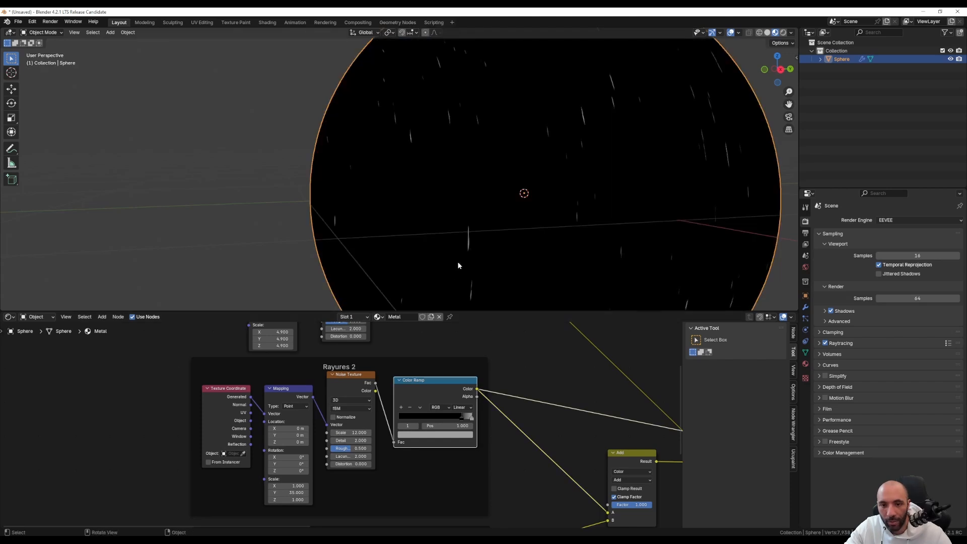
pyautogui.moveTo(347, 433)
pyautogui.mouseDown()
pyautogui.moveTo(367, 433)
pyautogui.moveTo(301, 433)
pyautogui.moveTo(356, 432)
pyautogui.mouseUp()
pyautogui.write('10')
pyautogui.press('Return')
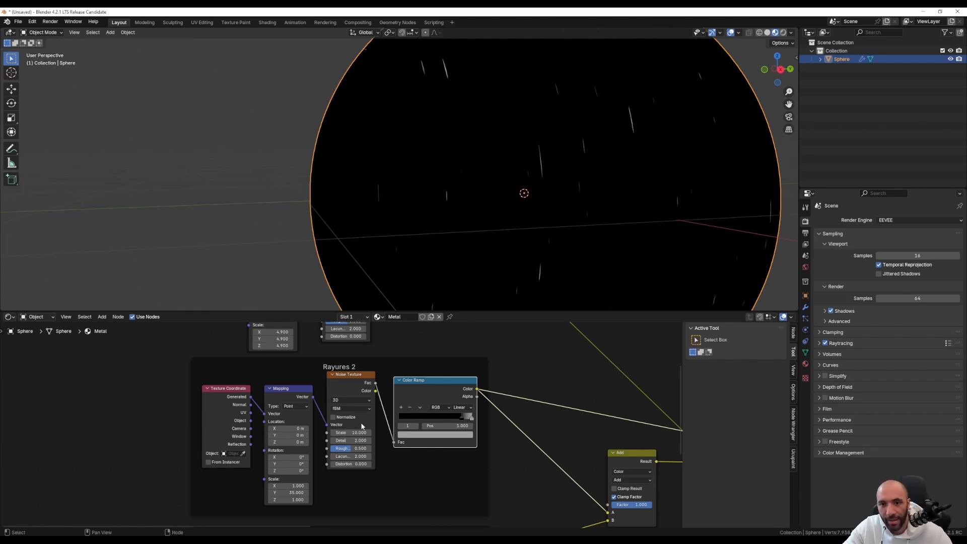
# Set the Rayures 1 layer's Noise Texture Scale to 10 and preview its Color Ramp on the sphere.
pyautogui.scroll(-1, 508, 346)
pyautogui.moveTo(375, 370); pyautogui.dragTo(422, 509, button='middle')
pyautogui.scroll(2, 422, 509)
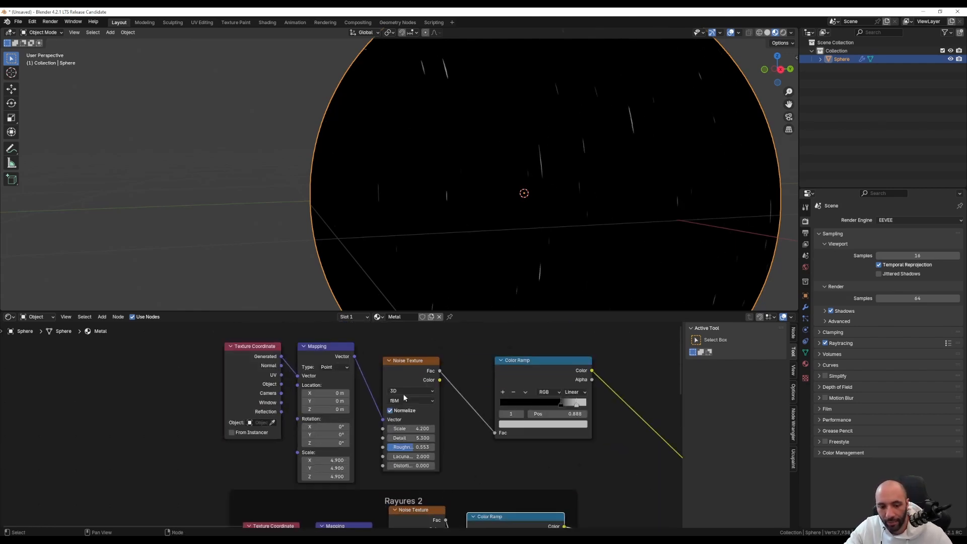
pyautogui.moveTo(524, 471); pyautogui.dragTo(524, 331, button='middle')
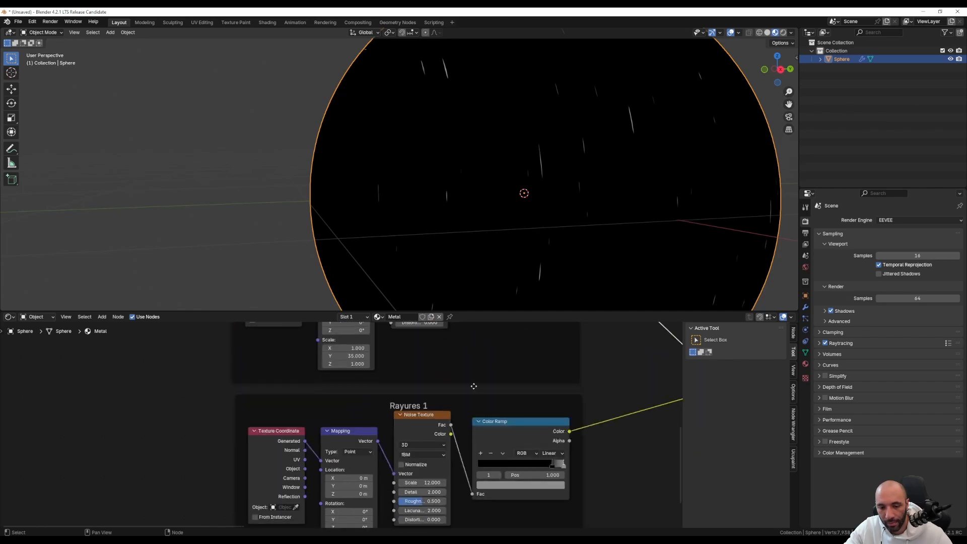
pyautogui.doubleClick(433, 482)
pyautogui.press('Return')
pyautogui.keyDown('ctrl'); pyautogui.keyDown('shift'); pyautogui.click(551, 424); pyautogui.keyUp('shift'); pyautogui.keyUp('ctrl')
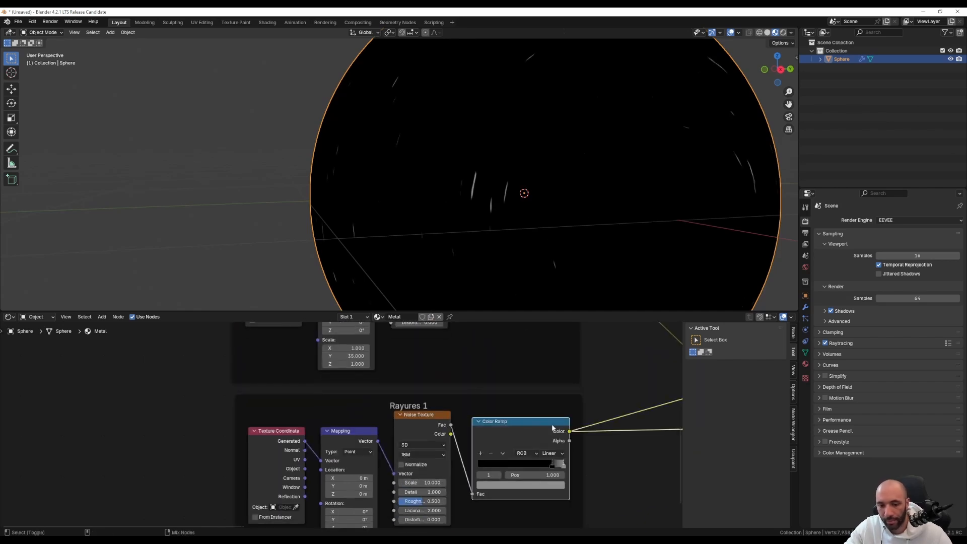
# Reconnect the Principled BSDF to the Material Output and inspect the full metal material on the sphere.
pyautogui.scroll(-2, 505, 211)
pyautogui.moveTo(559, 414); pyautogui.dragTo(380, 451, button='middle')
pyautogui.scroll(-2, 381, 451)
pyautogui.moveTo(650, 453); pyautogui.dragTo(270, 463, button='middle')
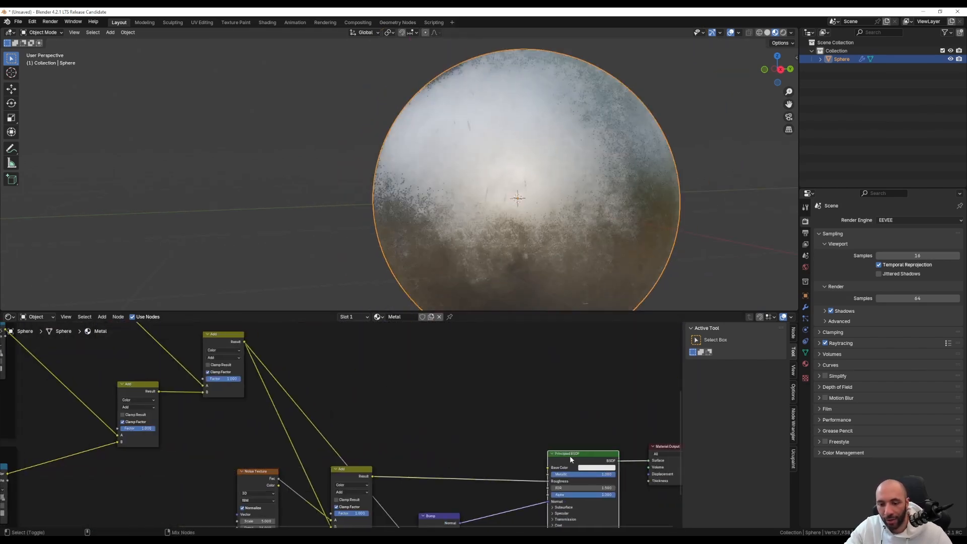
pyautogui.keyDown('ctrl'); pyautogui.keyDown('shift'); pyautogui.click(571, 456); pyautogui.keyUp('shift'); pyautogui.keyUp('ctrl')
pyautogui.moveTo(500, 140)
pyautogui.mouseDown(button='middle')
pyautogui.moveTo(483, 201)
pyautogui.moveTo(474, 202)
pyautogui.moveTo(526, 174)
pyautogui.moveTo(544, 190)
pyautogui.mouseUp(button='middle')
pyautogui.moveTo(582, 249)
pyautogui.keyDown('shift'); pyautogui.mouseDown(button='middle')
pyautogui.moveTo(555, 213)
pyautogui.moveTo(582, 212)
pyautogui.moveTo(523, 206)
pyautogui.mouseUp(button='middle'); pyautogui.keyUp('shift')
pyautogui.scroll(-2, 465, 190)
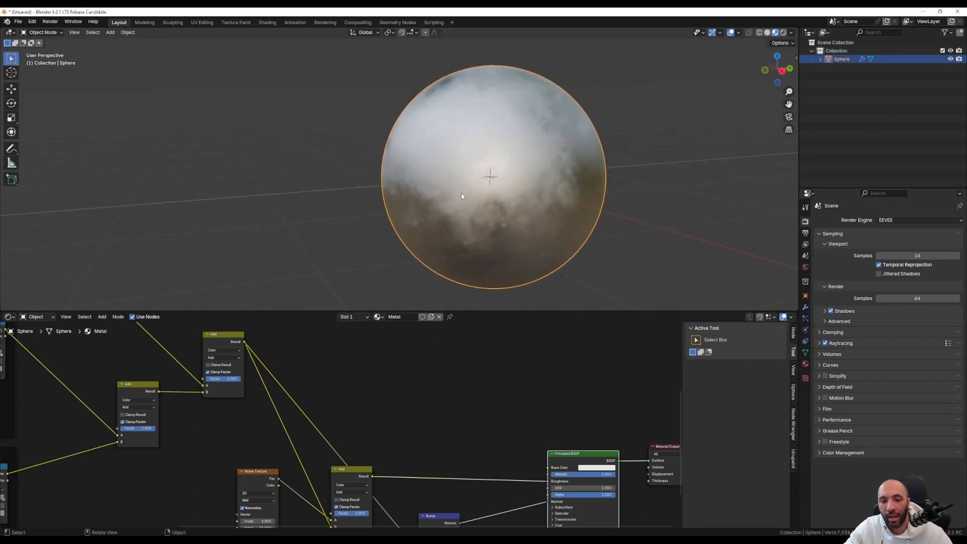
pyautogui.moveTo(462, 194); pyautogui.dragTo(464, 197, button='middle')
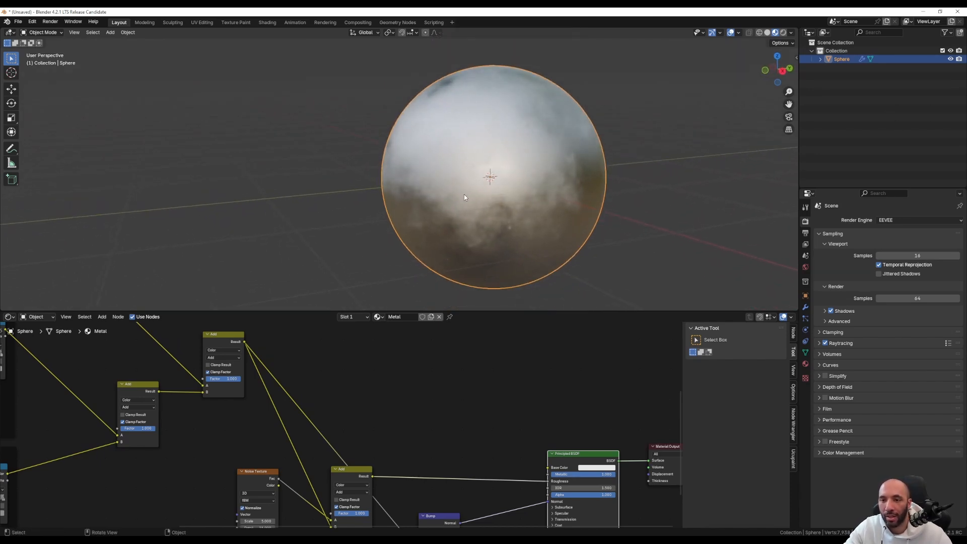
# Add a 3 Point Lights setup around the sphere and view it in rendered shading.
pyautogui.scroll(-3, 580, 232)
pyautogui.hotkey('shift', 'a')
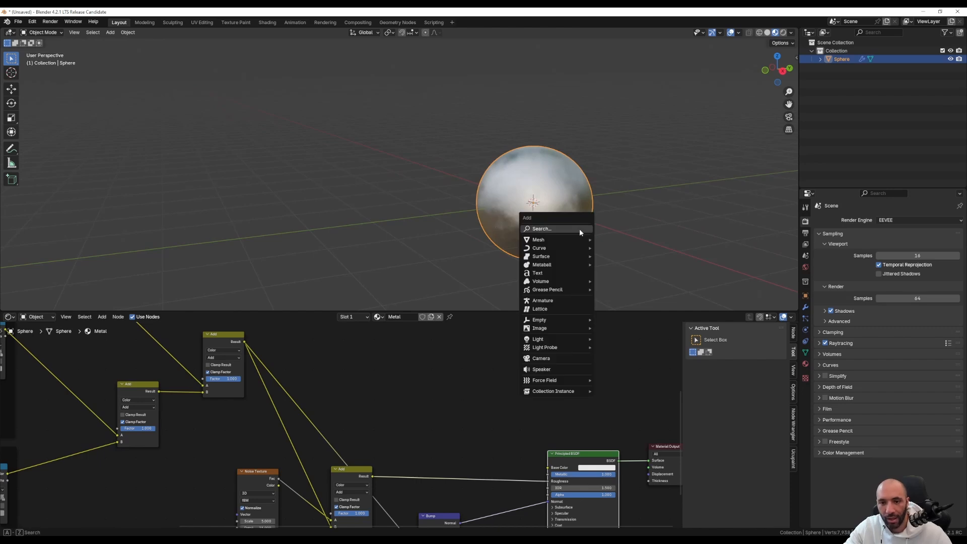
pyautogui.moveTo(555, 340)
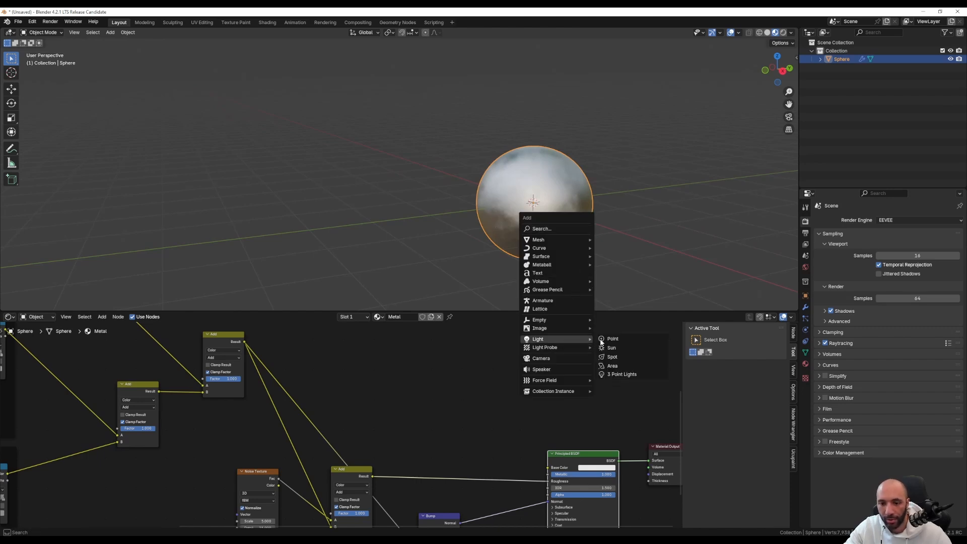
pyautogui.click(622, 374)
pyautogui.scroll(-3, 558, 157)
pyautogui.moveTo(558, 157); pyautogui.dragTo(125, 304, button='middle')
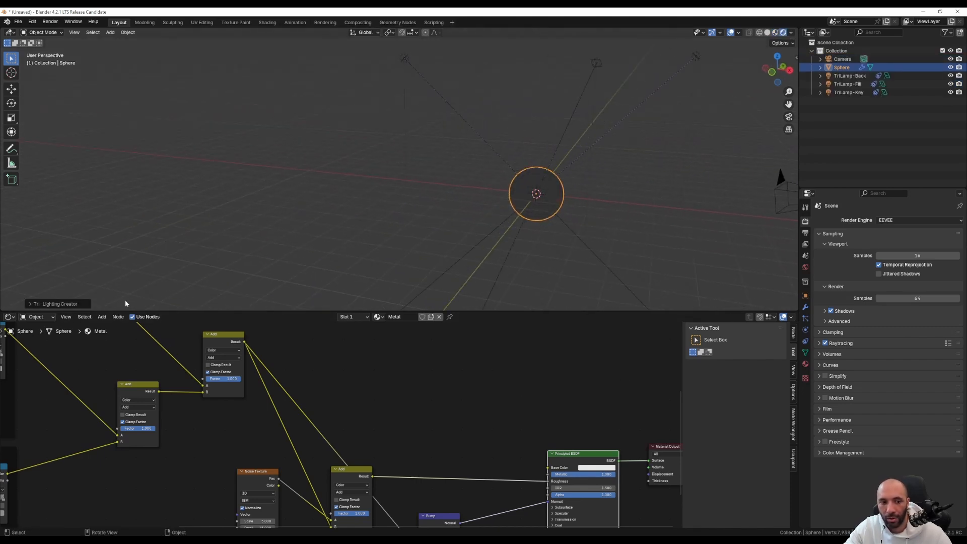
# Set the three-point lighting's Base Energy to 106 and inspect how the light hits the sphere.
pyautogui.click(56, 303)
pyautogui.moveTo(65, 222); pyautogui.dragTo(119, 222)
pyautogui.scroll(7, 548, 205)
pyautogui.scroll(3, 522, 213)
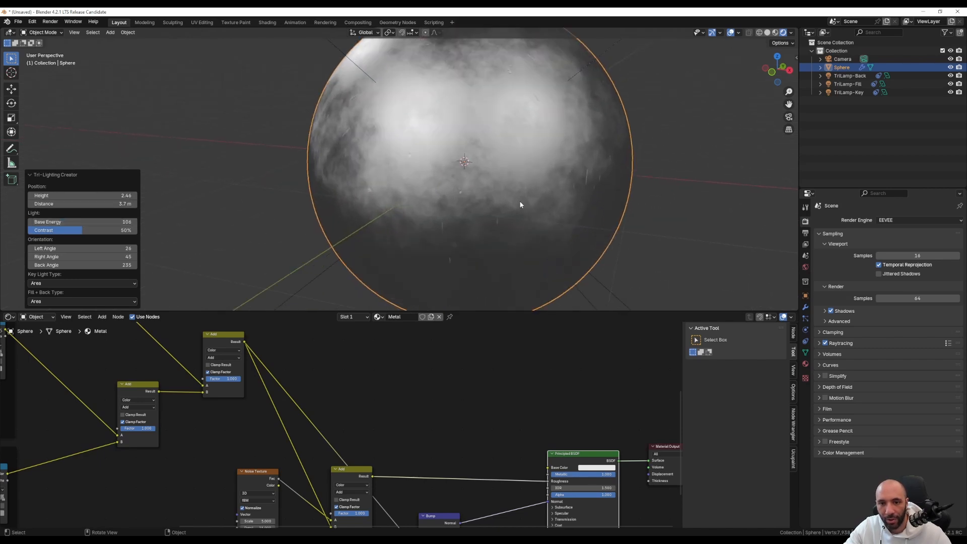
pyautogui.moveTo(455, 161); pyautogui.dragTo(499, 199, button='middle')
pyautogui.scroll(-2, 432, 159)
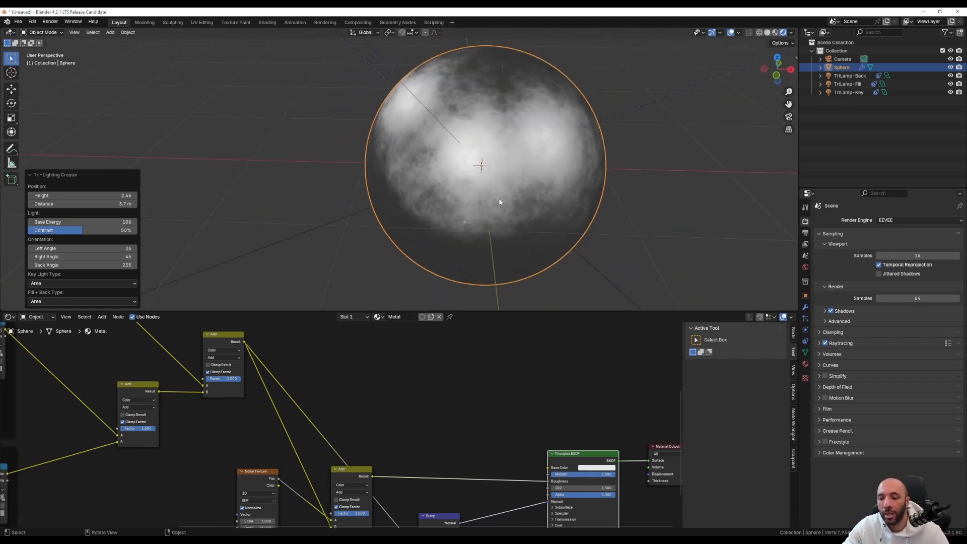
# Switch the render engine to Cycles with GPU Compute as the device and check the sphere's render.
pyautogui.click(902, 220)
pyautogui.click(897, 246)
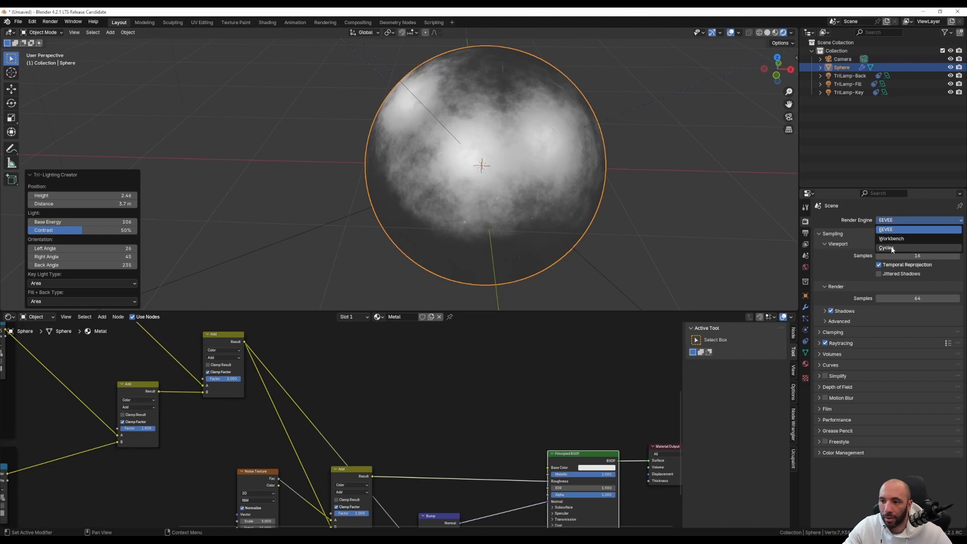
pyautogui.click(898, 242)
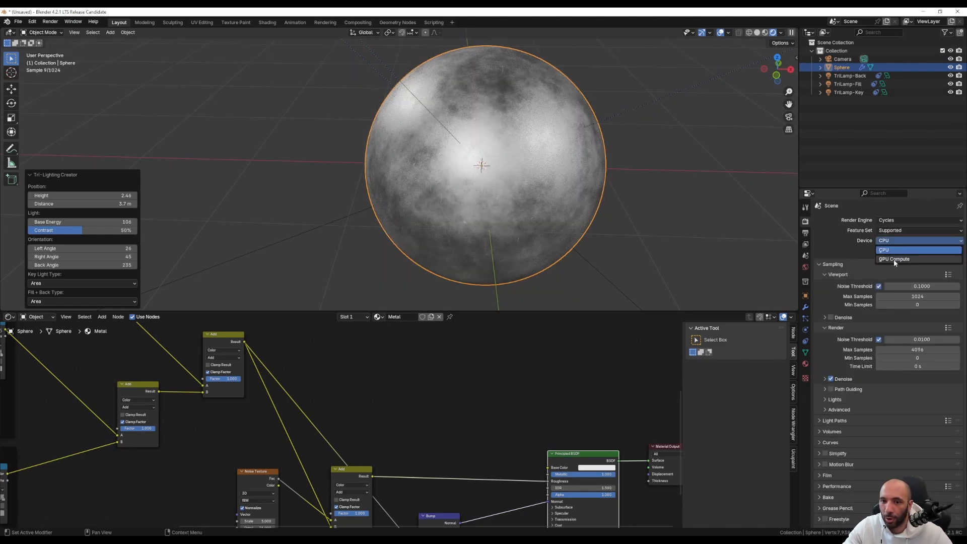
pyautogui.click(894, 259)
pyautogui.moveTo(524, 216); pyautogui.dragTo(590, 222, button='middle')
pyautogui.scroll(2, 520, 214)
pyautogui.scroll(-3, 522, 217)
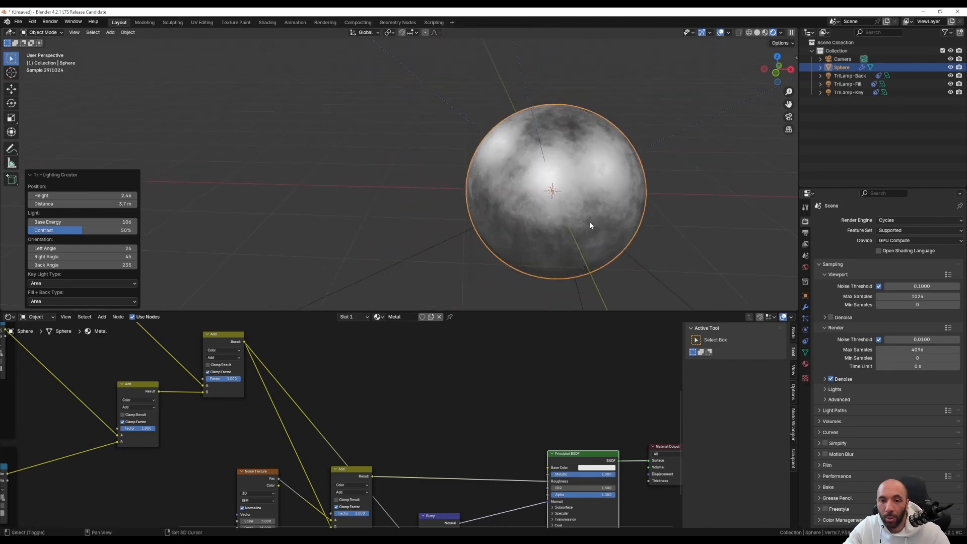
# Duplicate the sphere and move the copy about -2.79 m along the X axis.
pyautogui.hotkey('shift', 'd')
pyautogui.press('x')
pyautogui.click(347, 223)
pyautogui.keyDown('shift'); pyautogui.moveTo(447, 234); pyautogui.dragTo(573, 239, button='middle'); pyautogui.keyUp('shift')
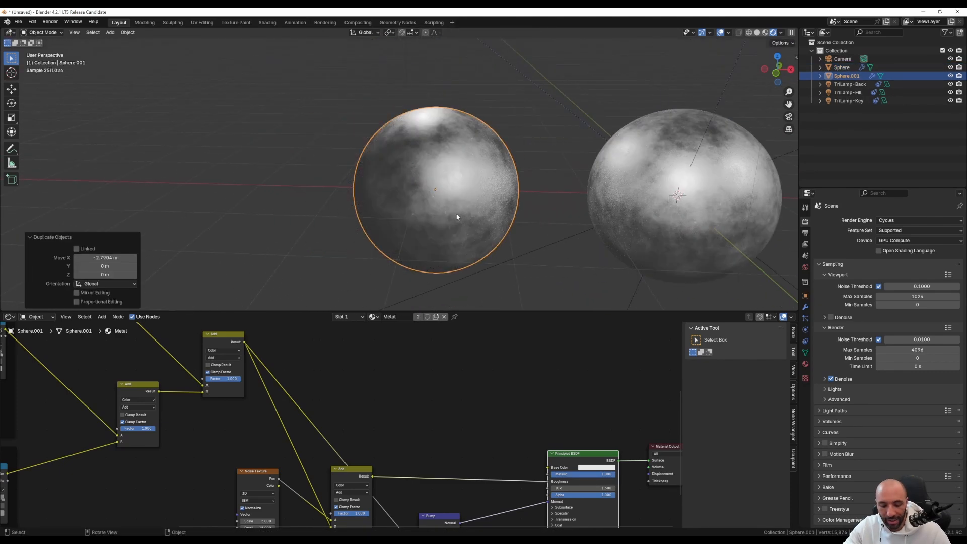
# Make the duplicate sphere's material a single-user copy and cut the links into its Principled BSDF's Roughness and Normal.
pyautogui.scroll(-3, 443, 382)
pyautogui.click(428, 319)
pyautogui.scroll(3, 498, 428)
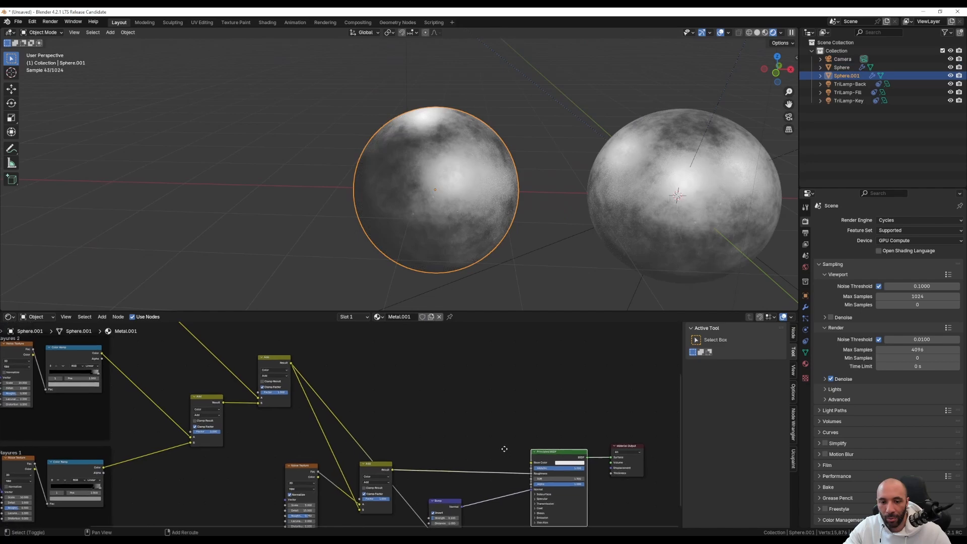
pyautogui.keyDown('ctrl'); pyautogui.moveTo(502, 407); pyautogui.dragTo(516, 476, button='right'); pyautogui.keyUp('ctrl')
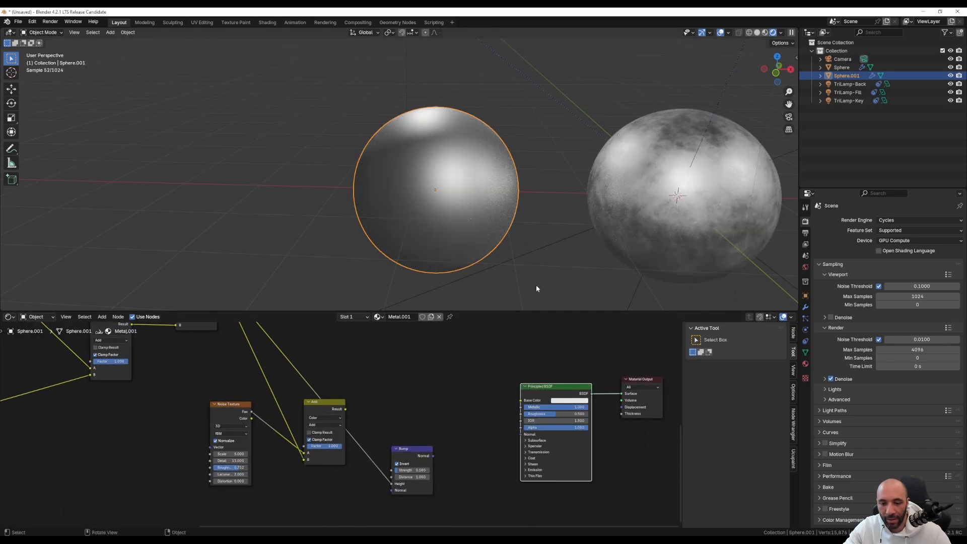
pyautogui.keyDown('shift'); pyautogui.moveTo(536, 285); pyautogui.dragTo(433, 237, button='middle'); pyautogui.keyUp('shift')
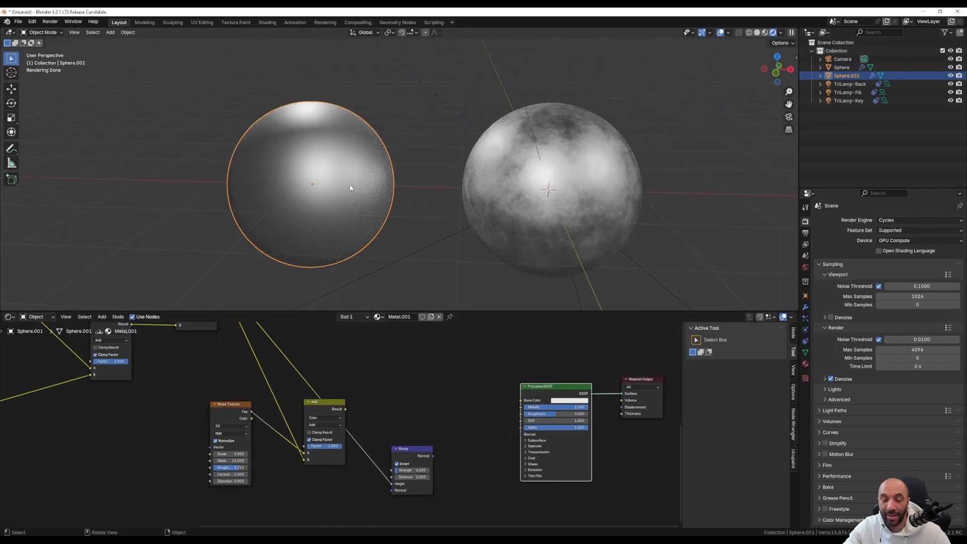
# Tint the Base Color of the original sphere's Principled BSDF slightly blue and compare it with the plain sphere.
pyautogui.click(605, 220)
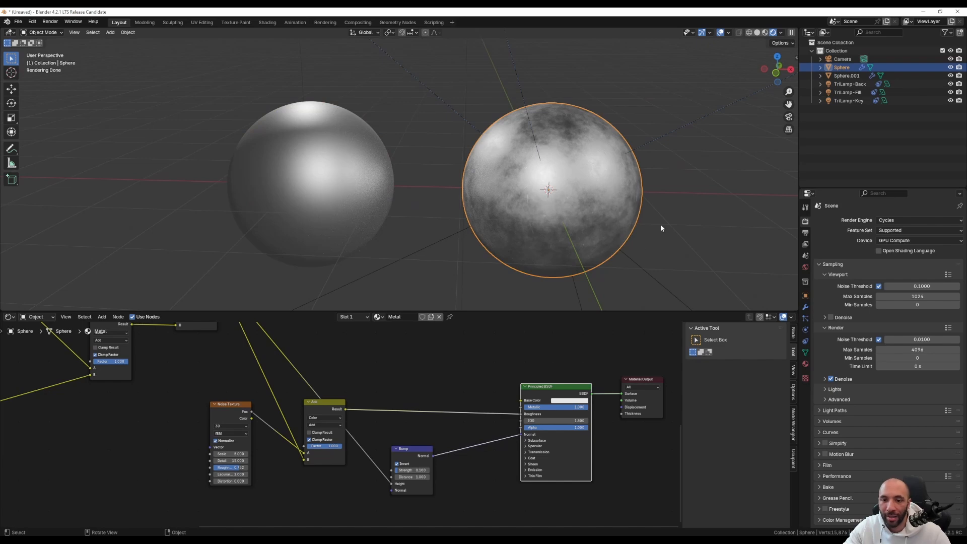
pyautogui.moveTo(660, 224); pyautogui.dragTo(614, 200, button='middle')
pyautogui.scroll(3, 606, 206)
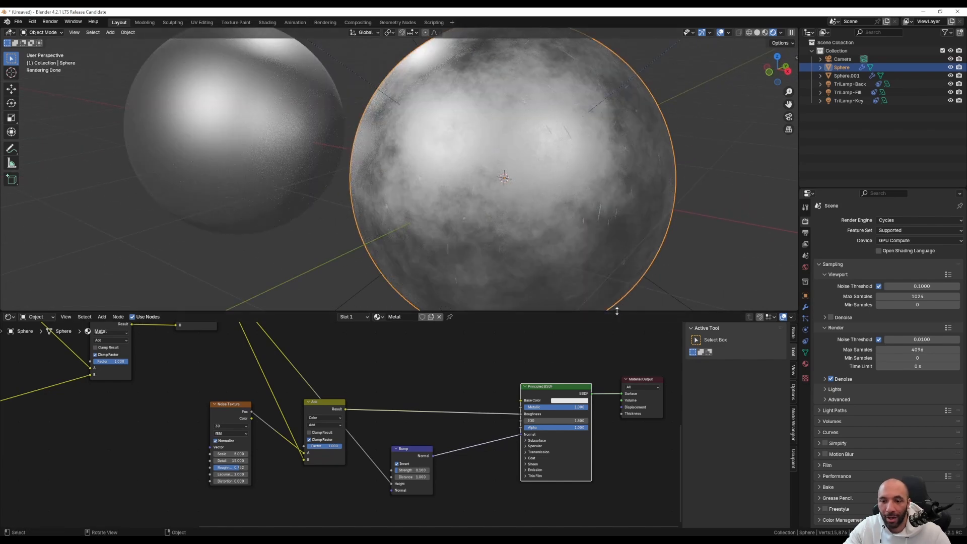
pyautogui.click(559, 400)
pyautogui.click(580, 331)
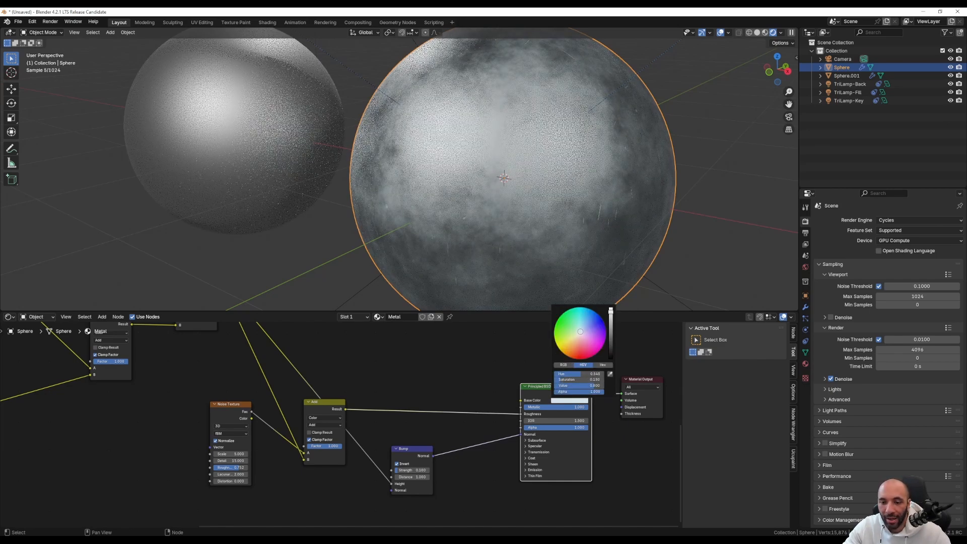
pyautogui.moveTo(374, 273); pyautogui.dragTo(395, 240, button='middle')
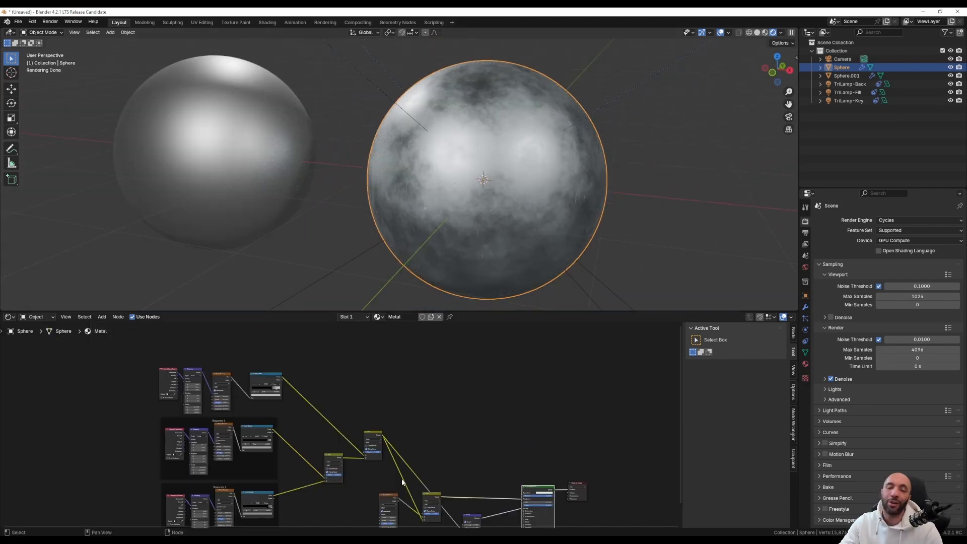